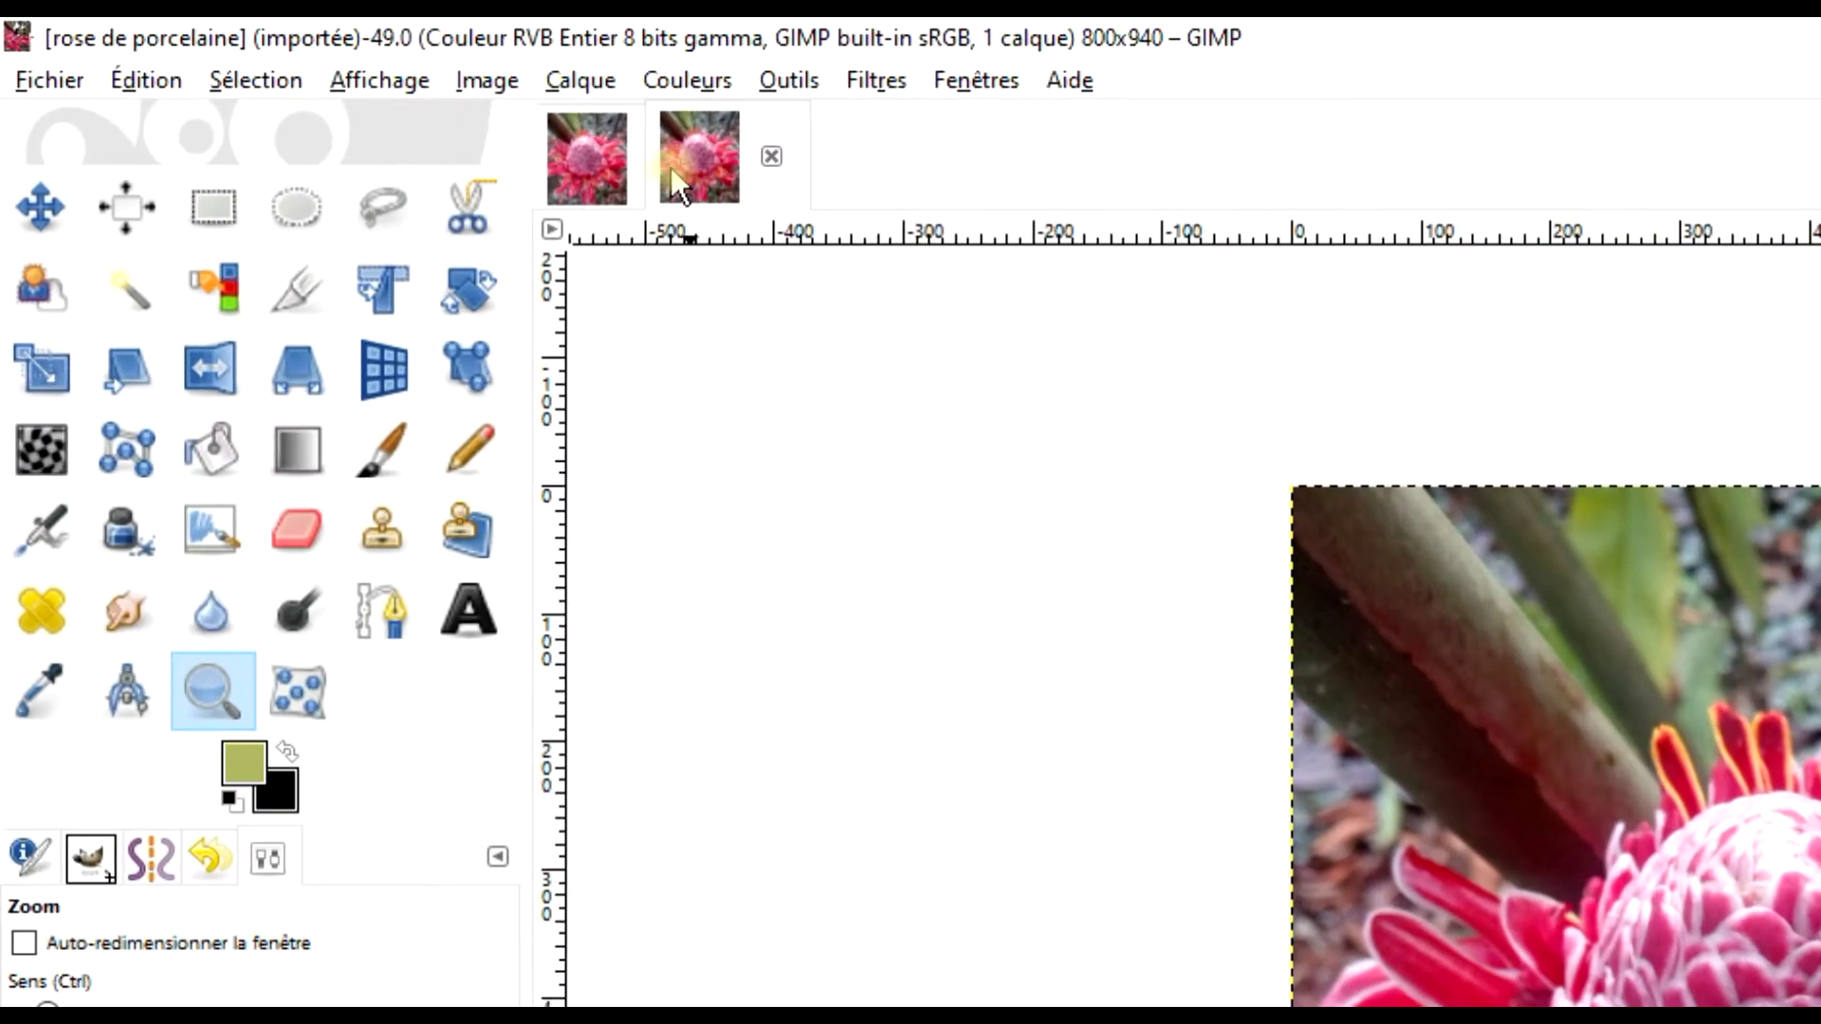
Step: Apply the G'MIC-Qt Fourier Analysis filter to the rose de porcelaine-w image with output to new layers
click(605, 164)
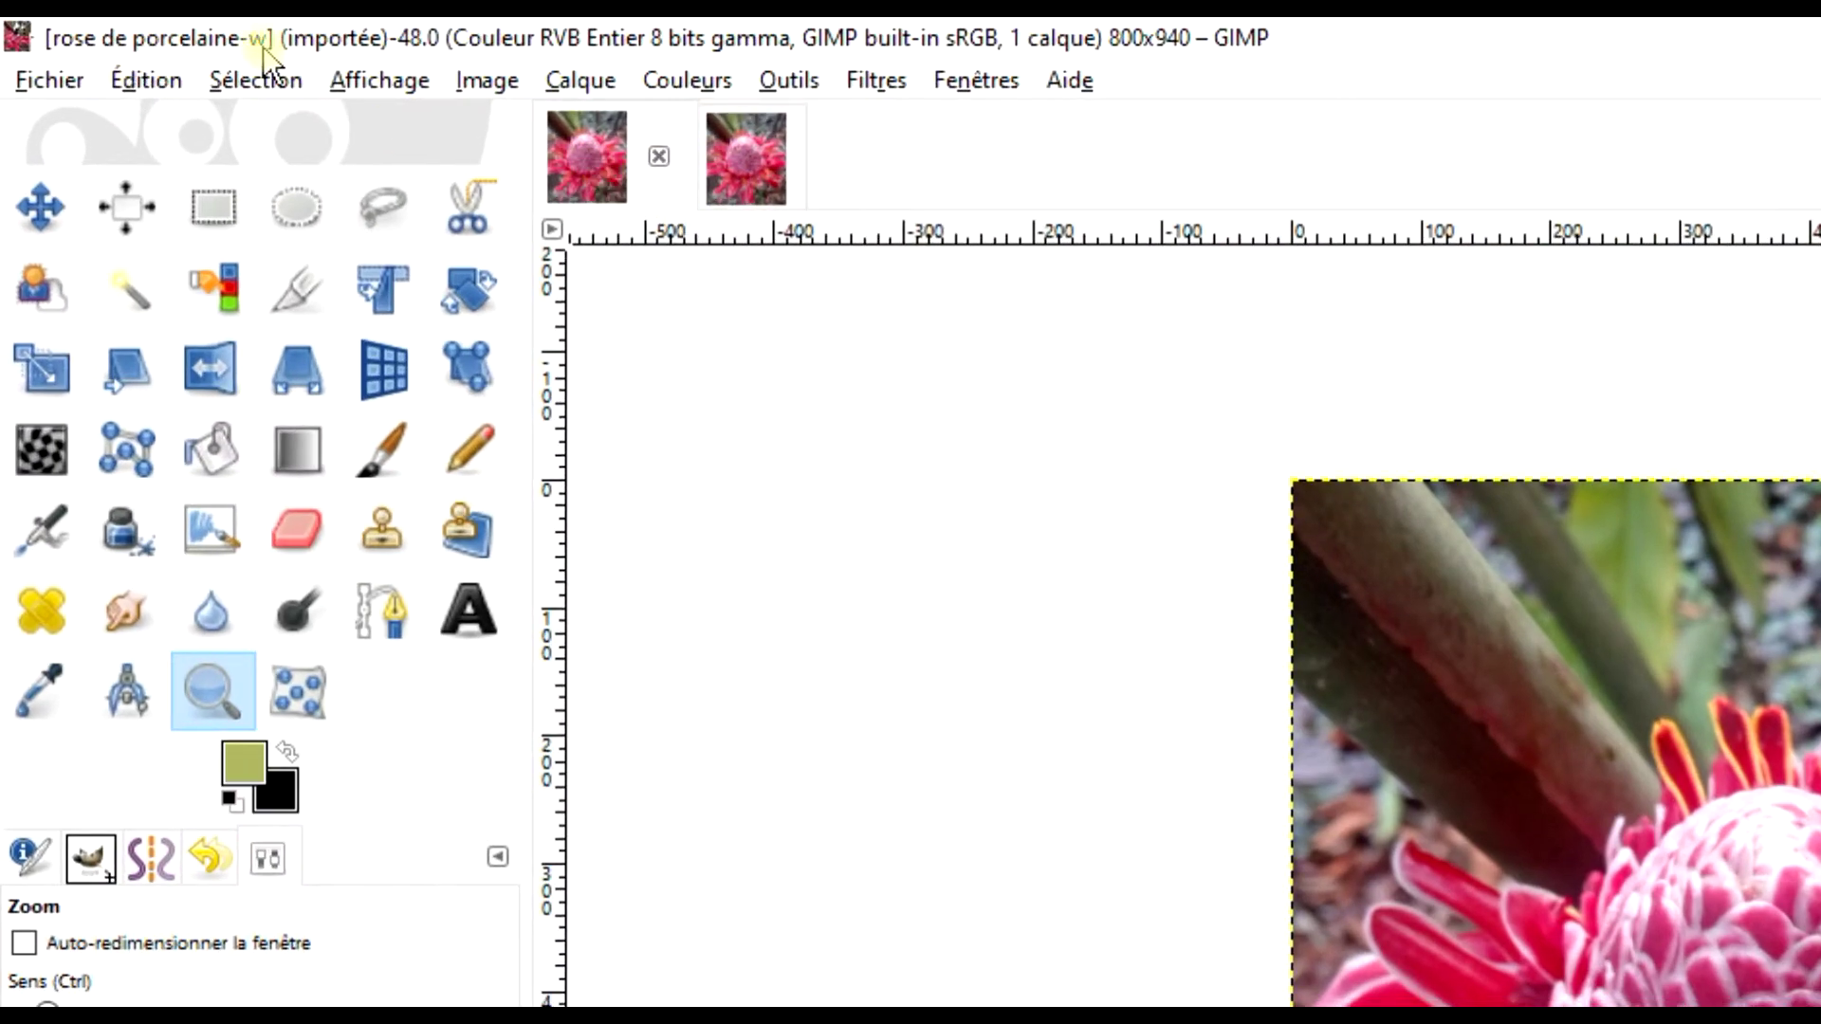
click(876, 83)
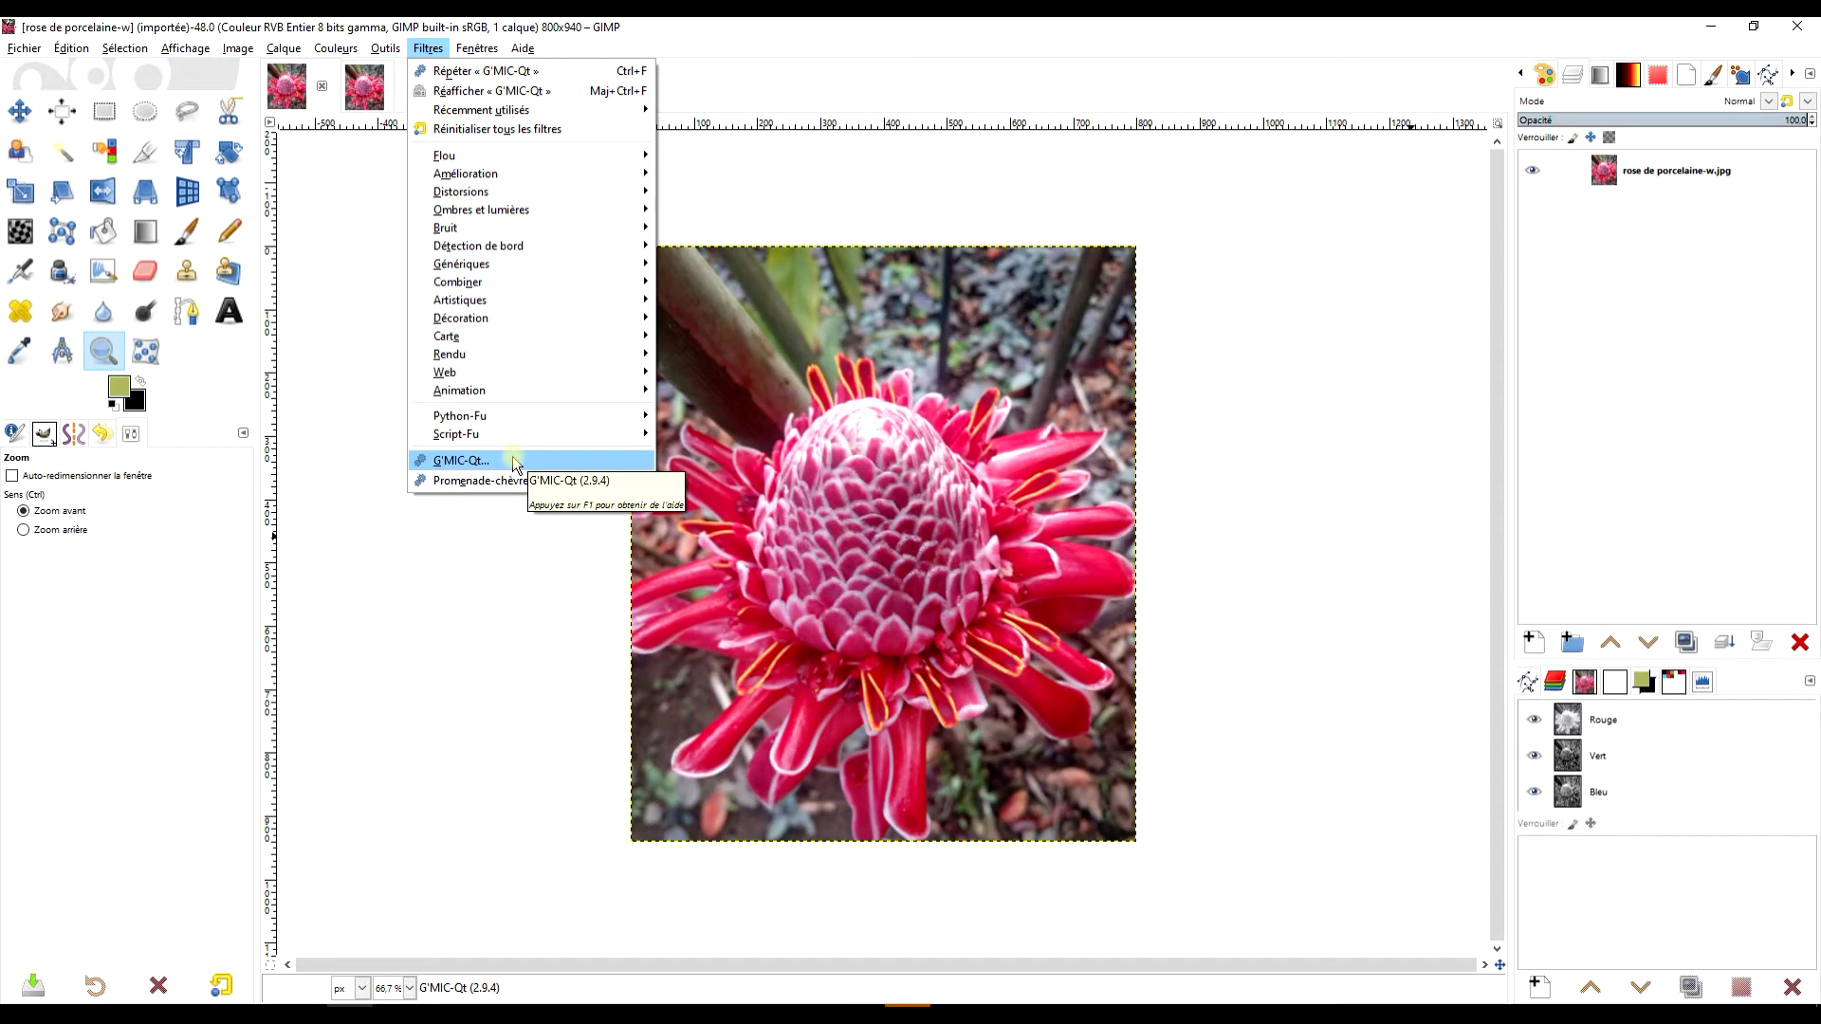
click(513, 461)
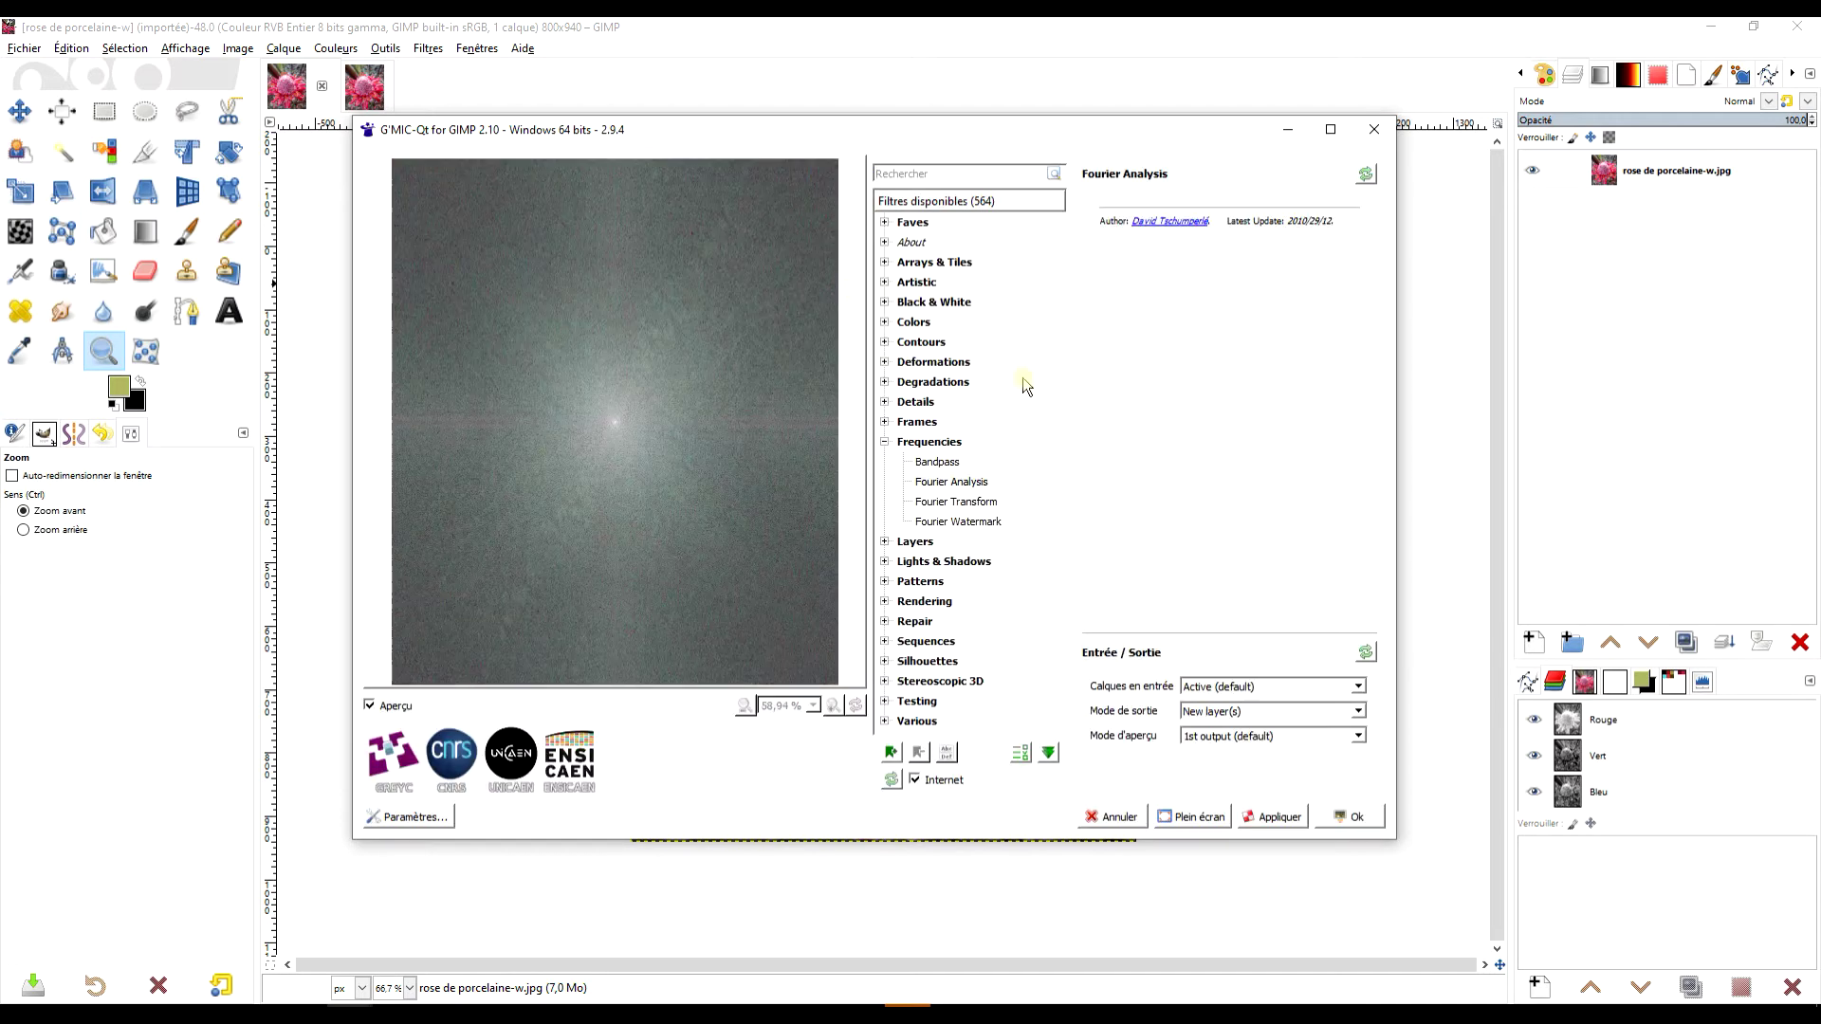
click(995, 484)
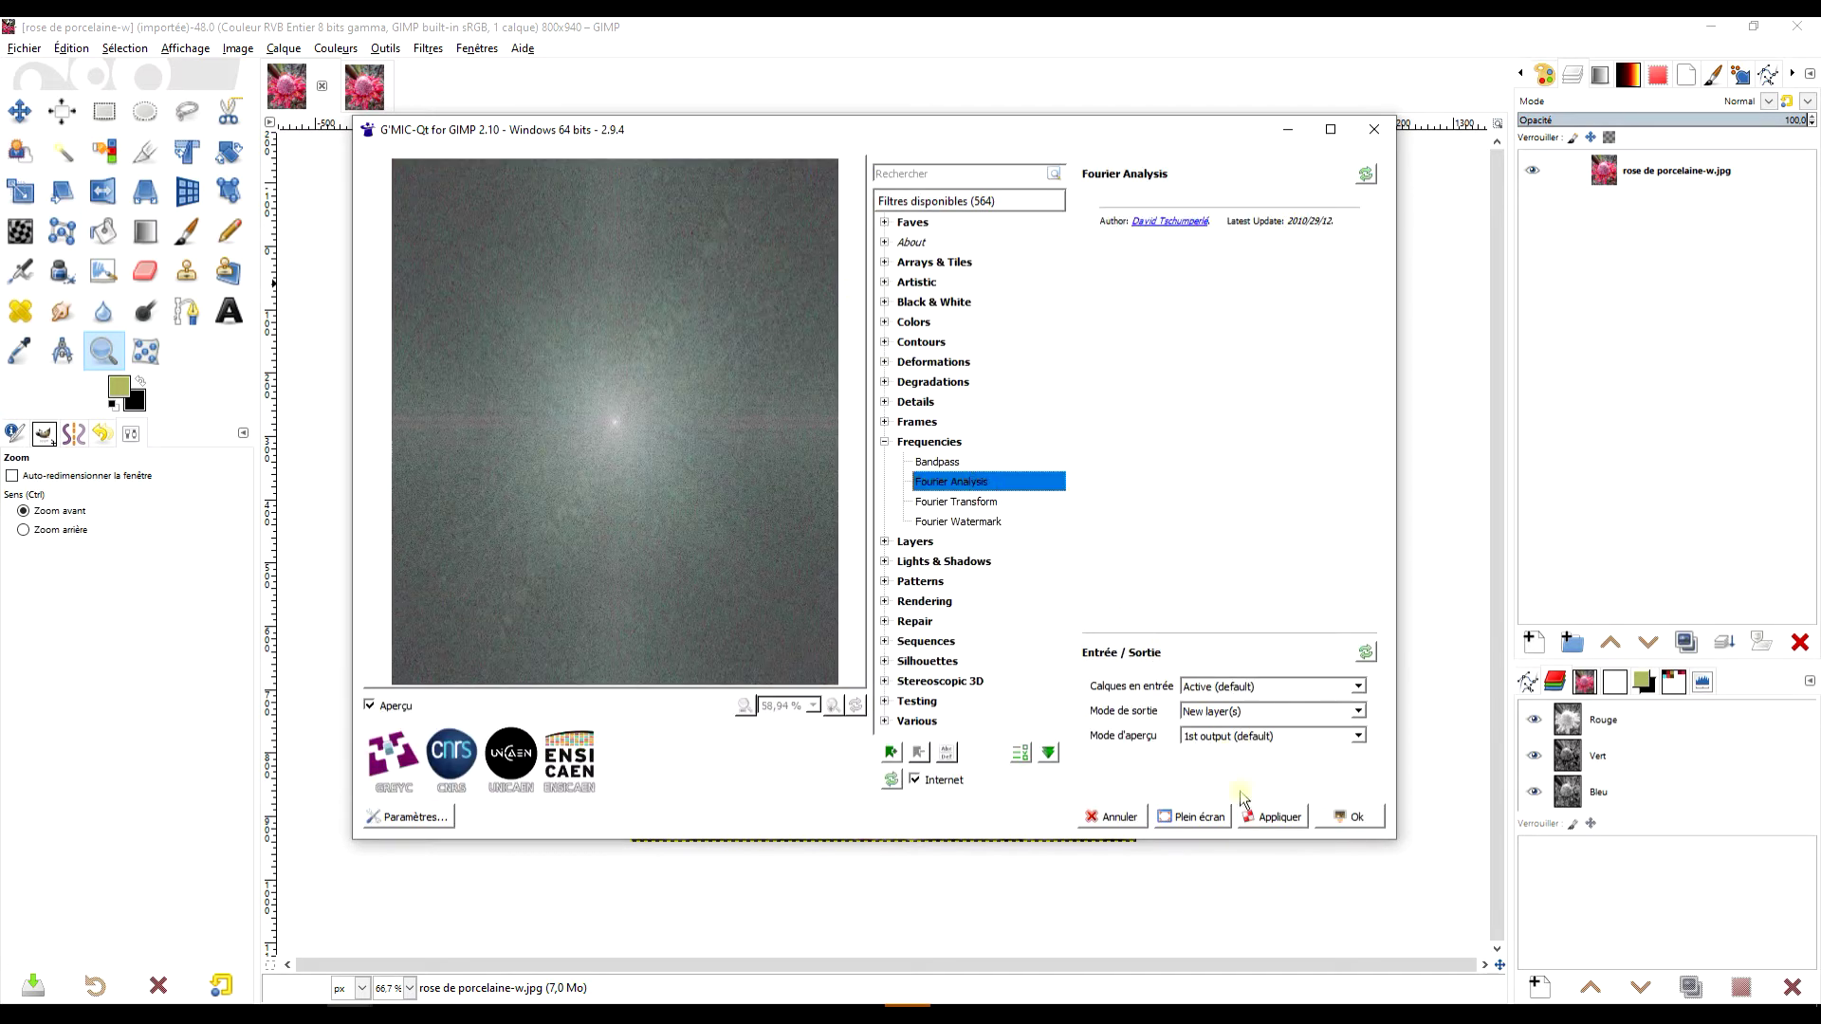
click(1349, 818)
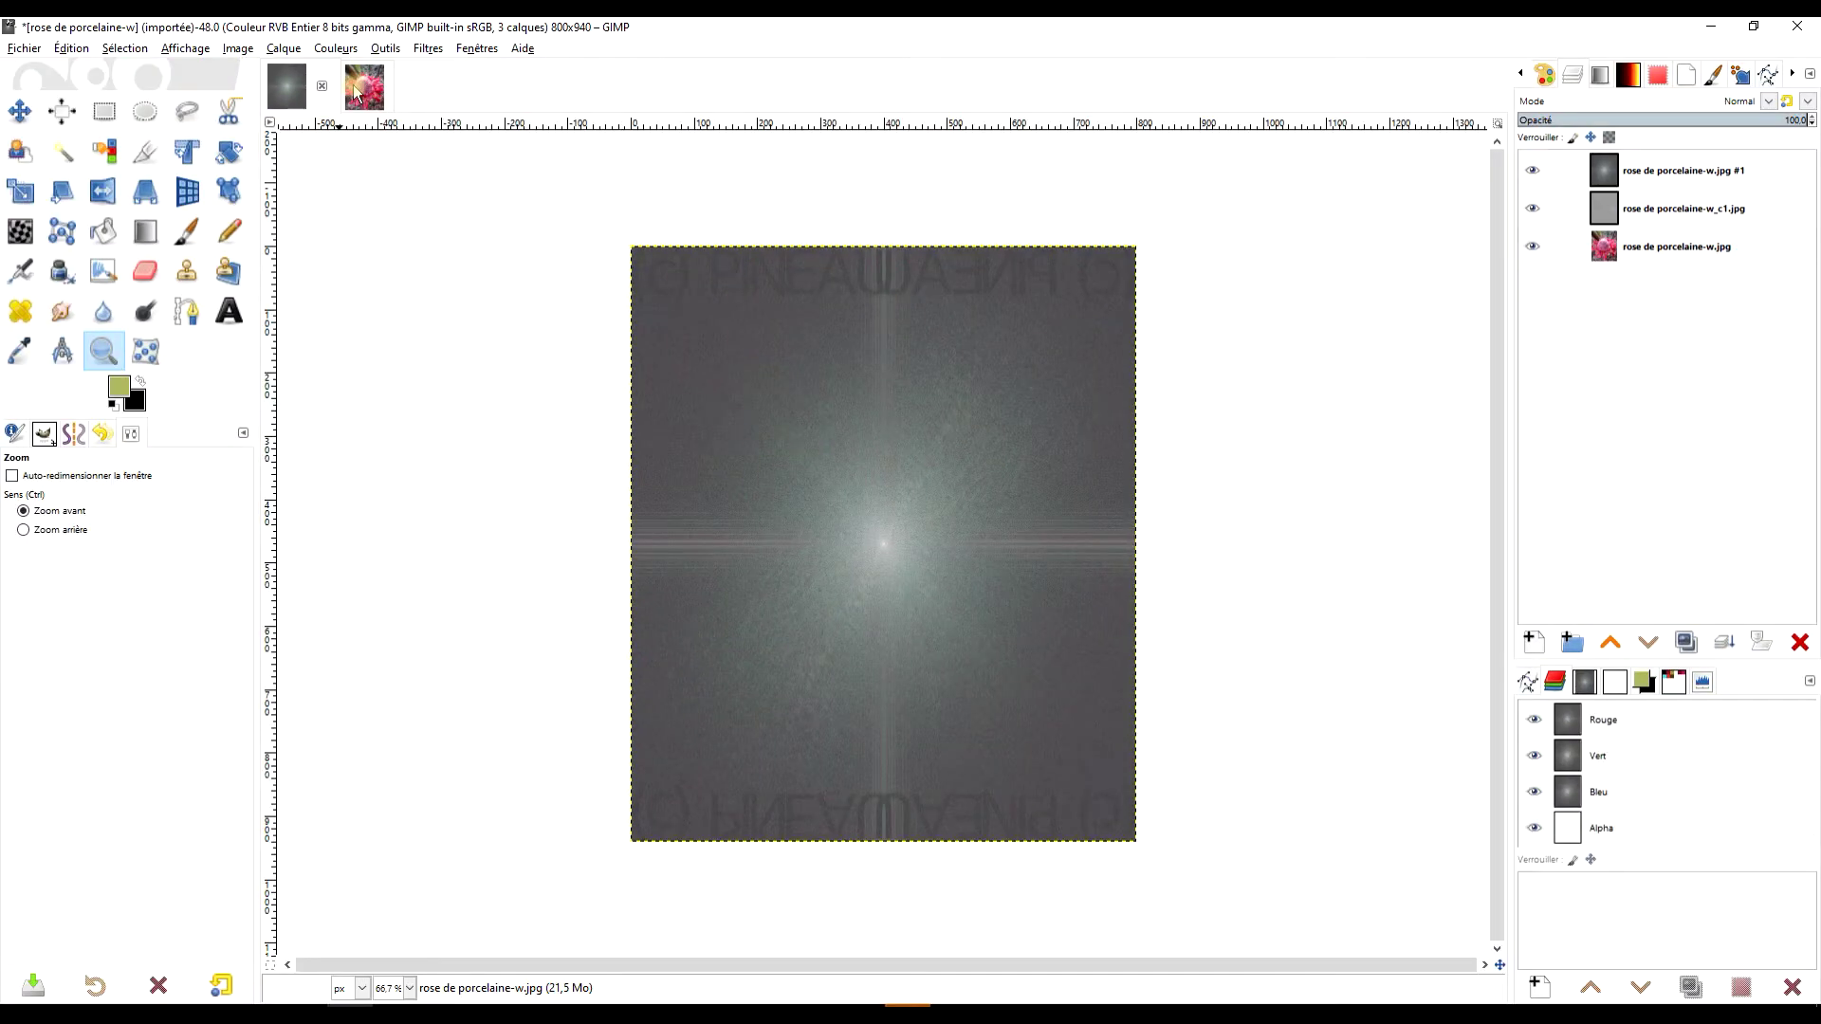
Step: Apply the same G'MIC-Qt Fourier Analysis filter to the original rose de porcelaine image for comparison
click(351, 83)
click(647, 77)
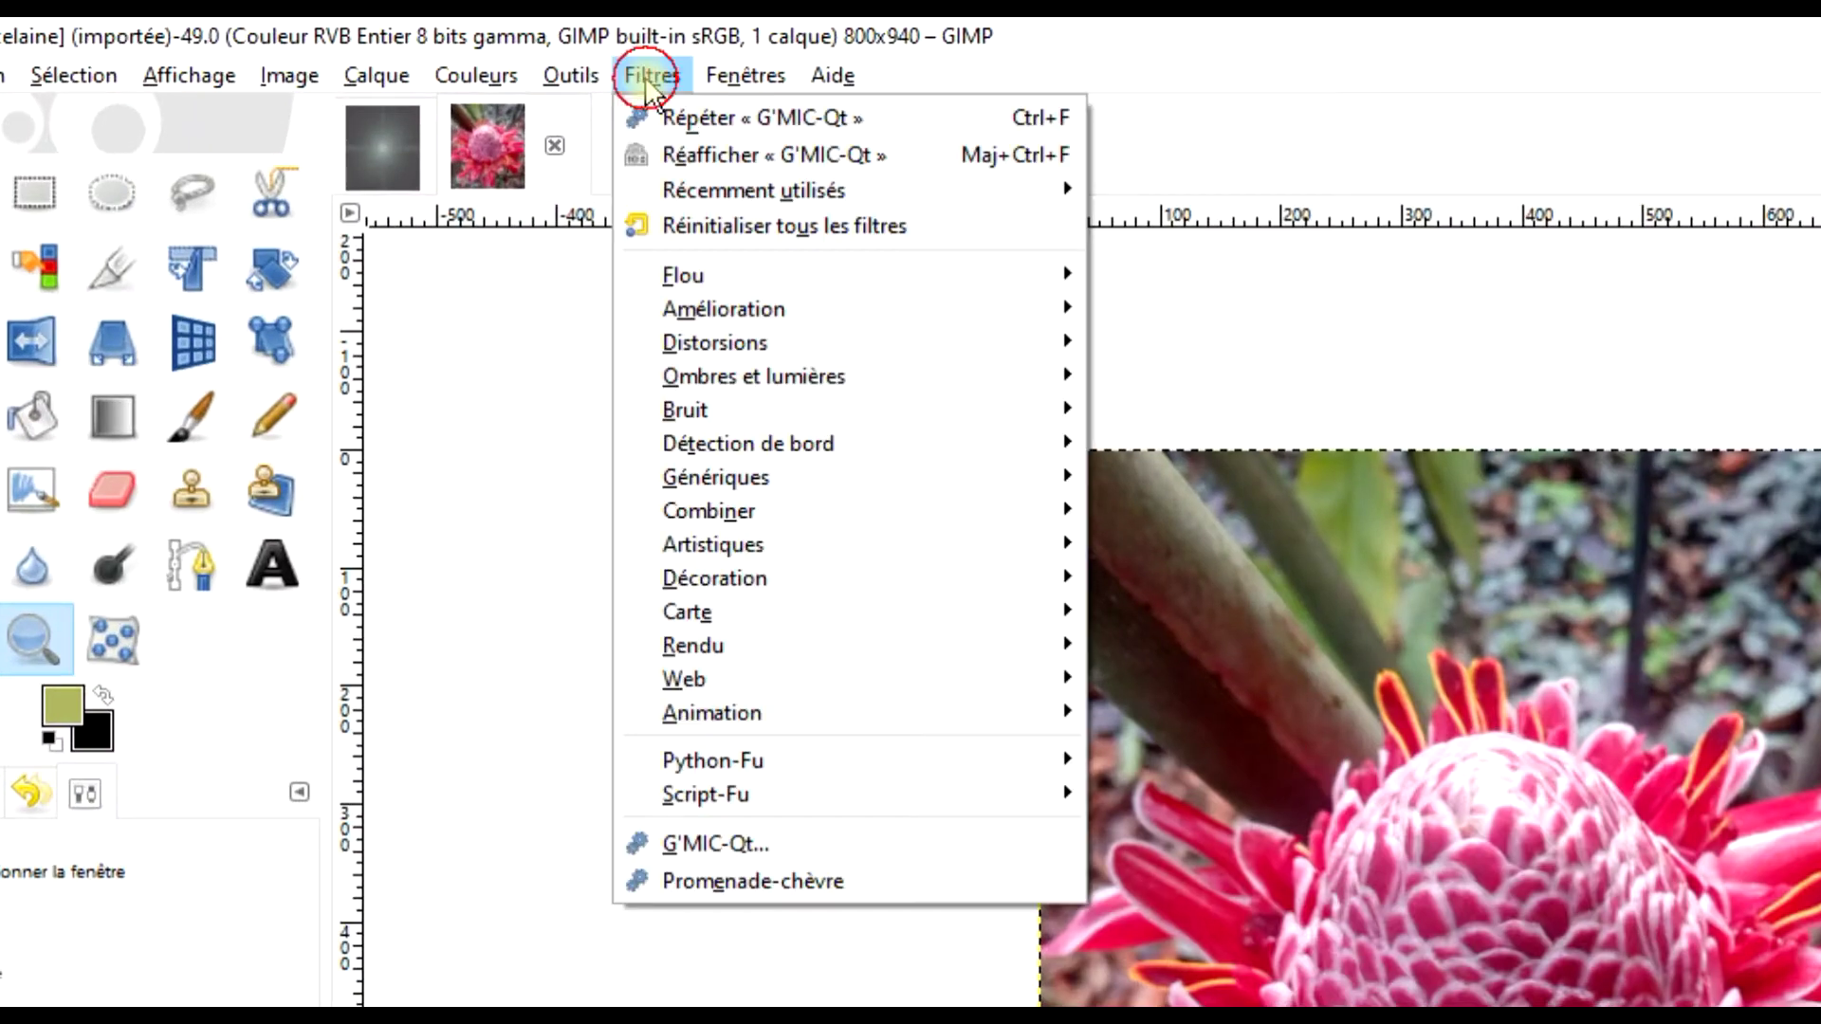
click(815, 843)
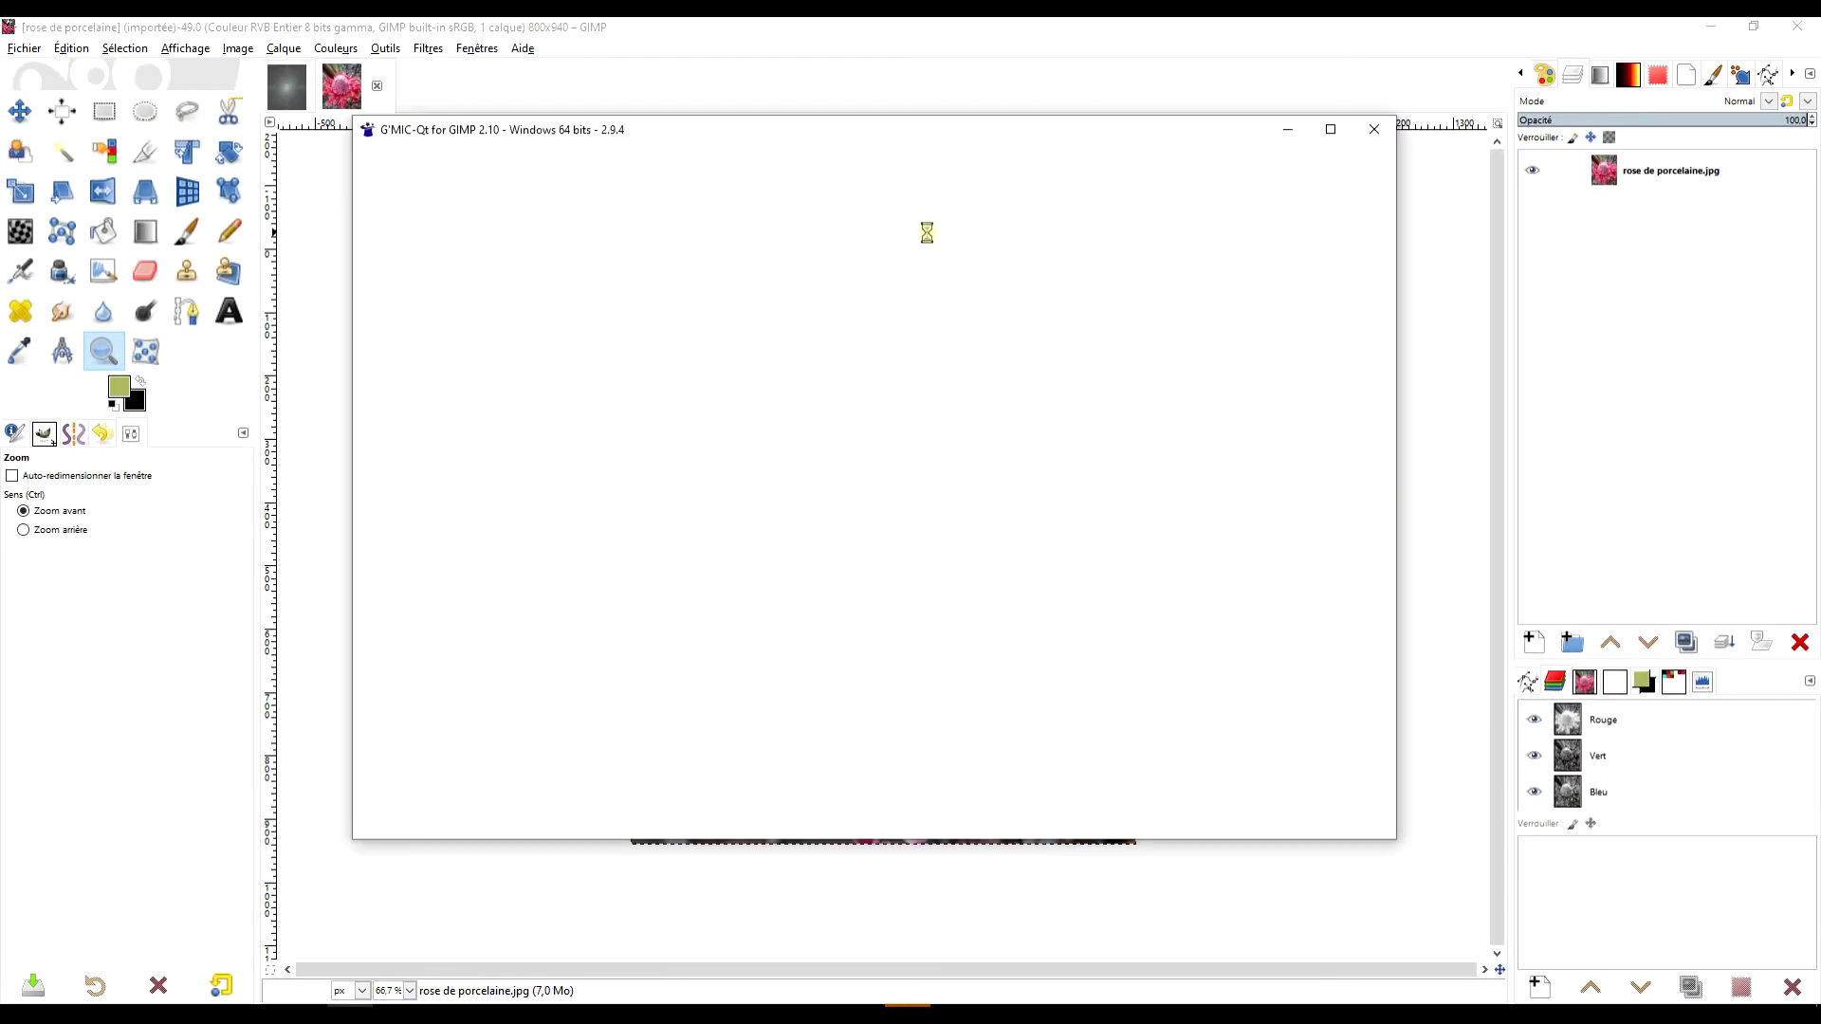
click(1349, 816)
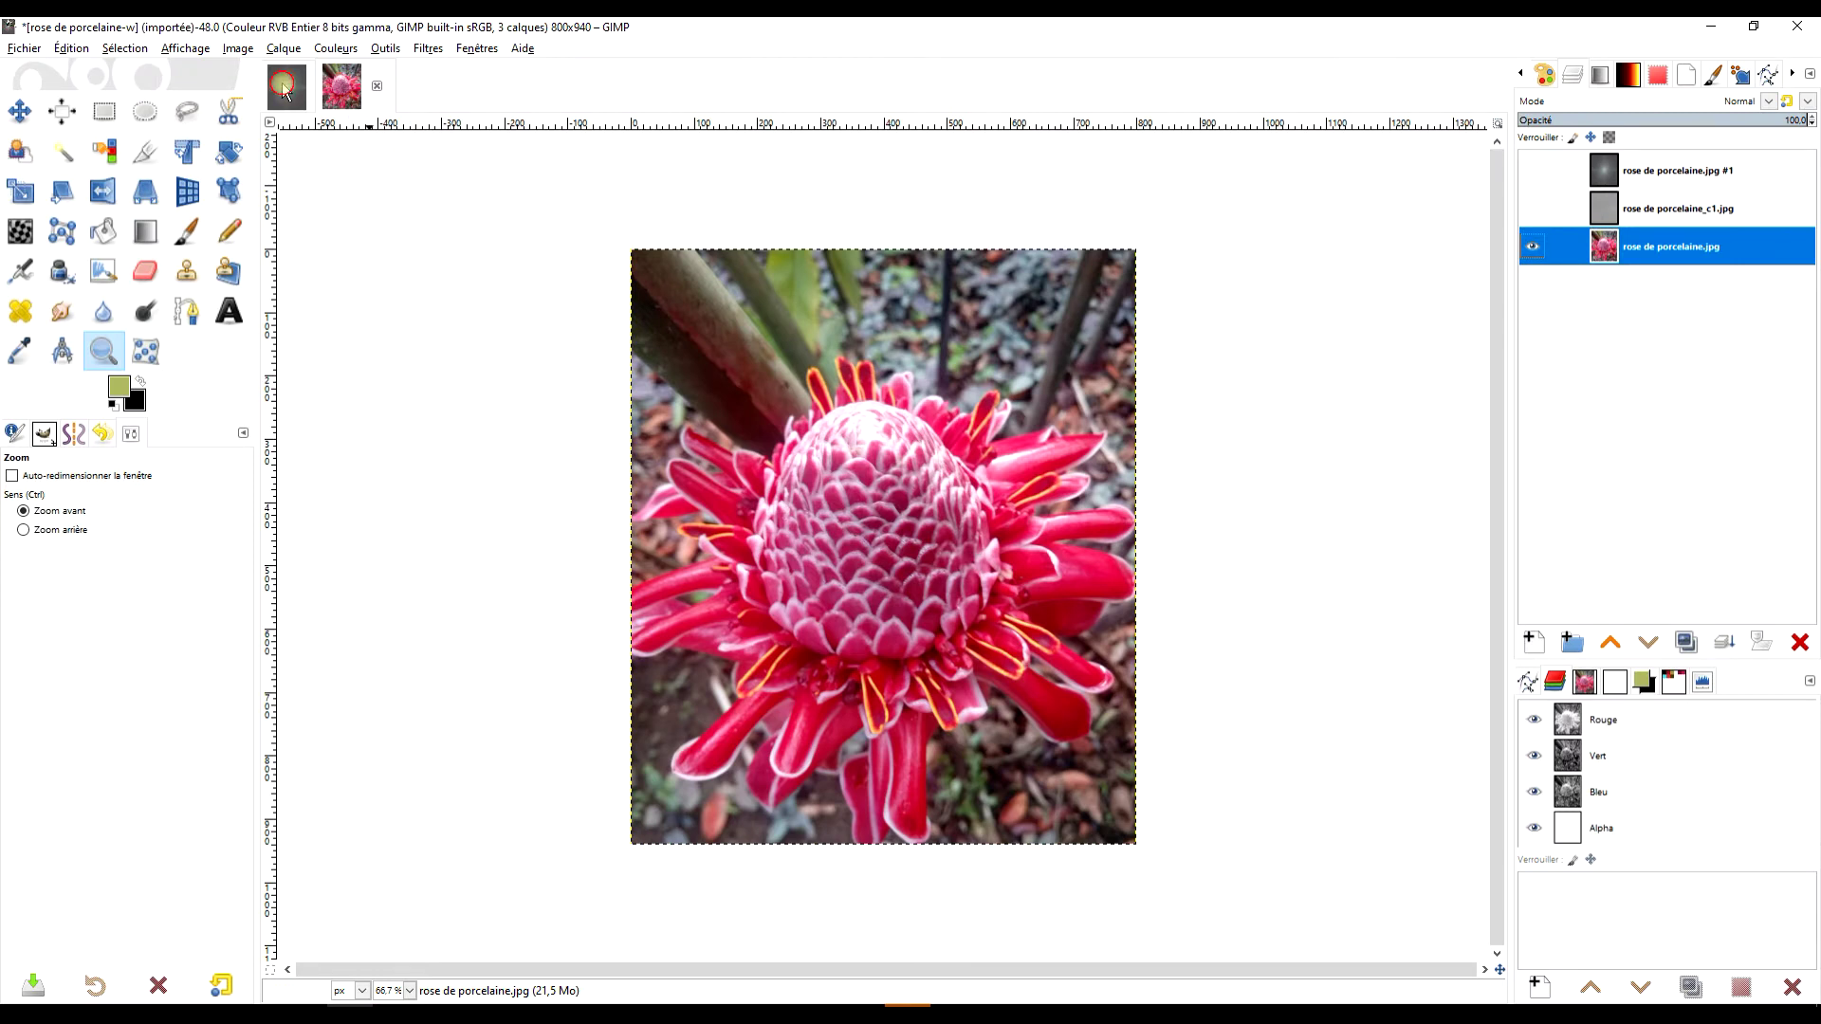
Step: Hide the two Fourier analysis layers in the rose de porcelaine-w image
click(284, 90)
click(1533, 171)
click(1533, 209)
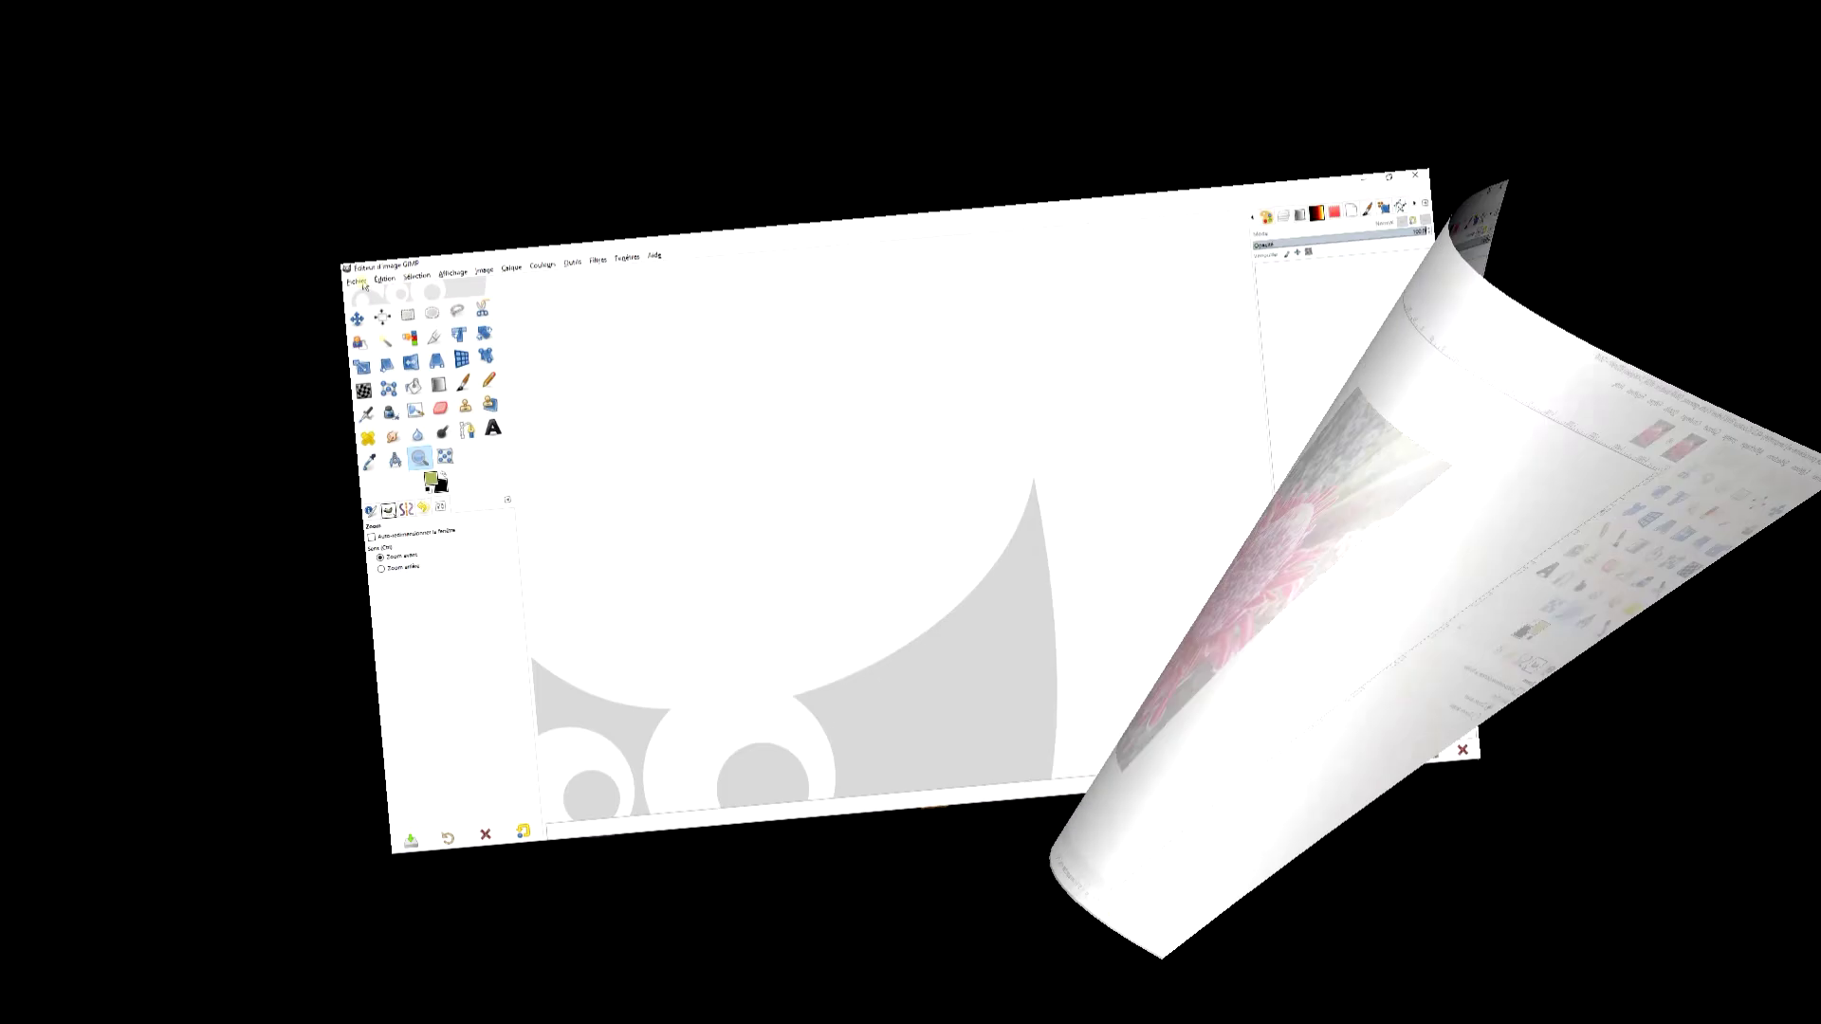
Step: Open the image rose de porcelaine.jpg from the tatouage invisible folder
click(217, 184)
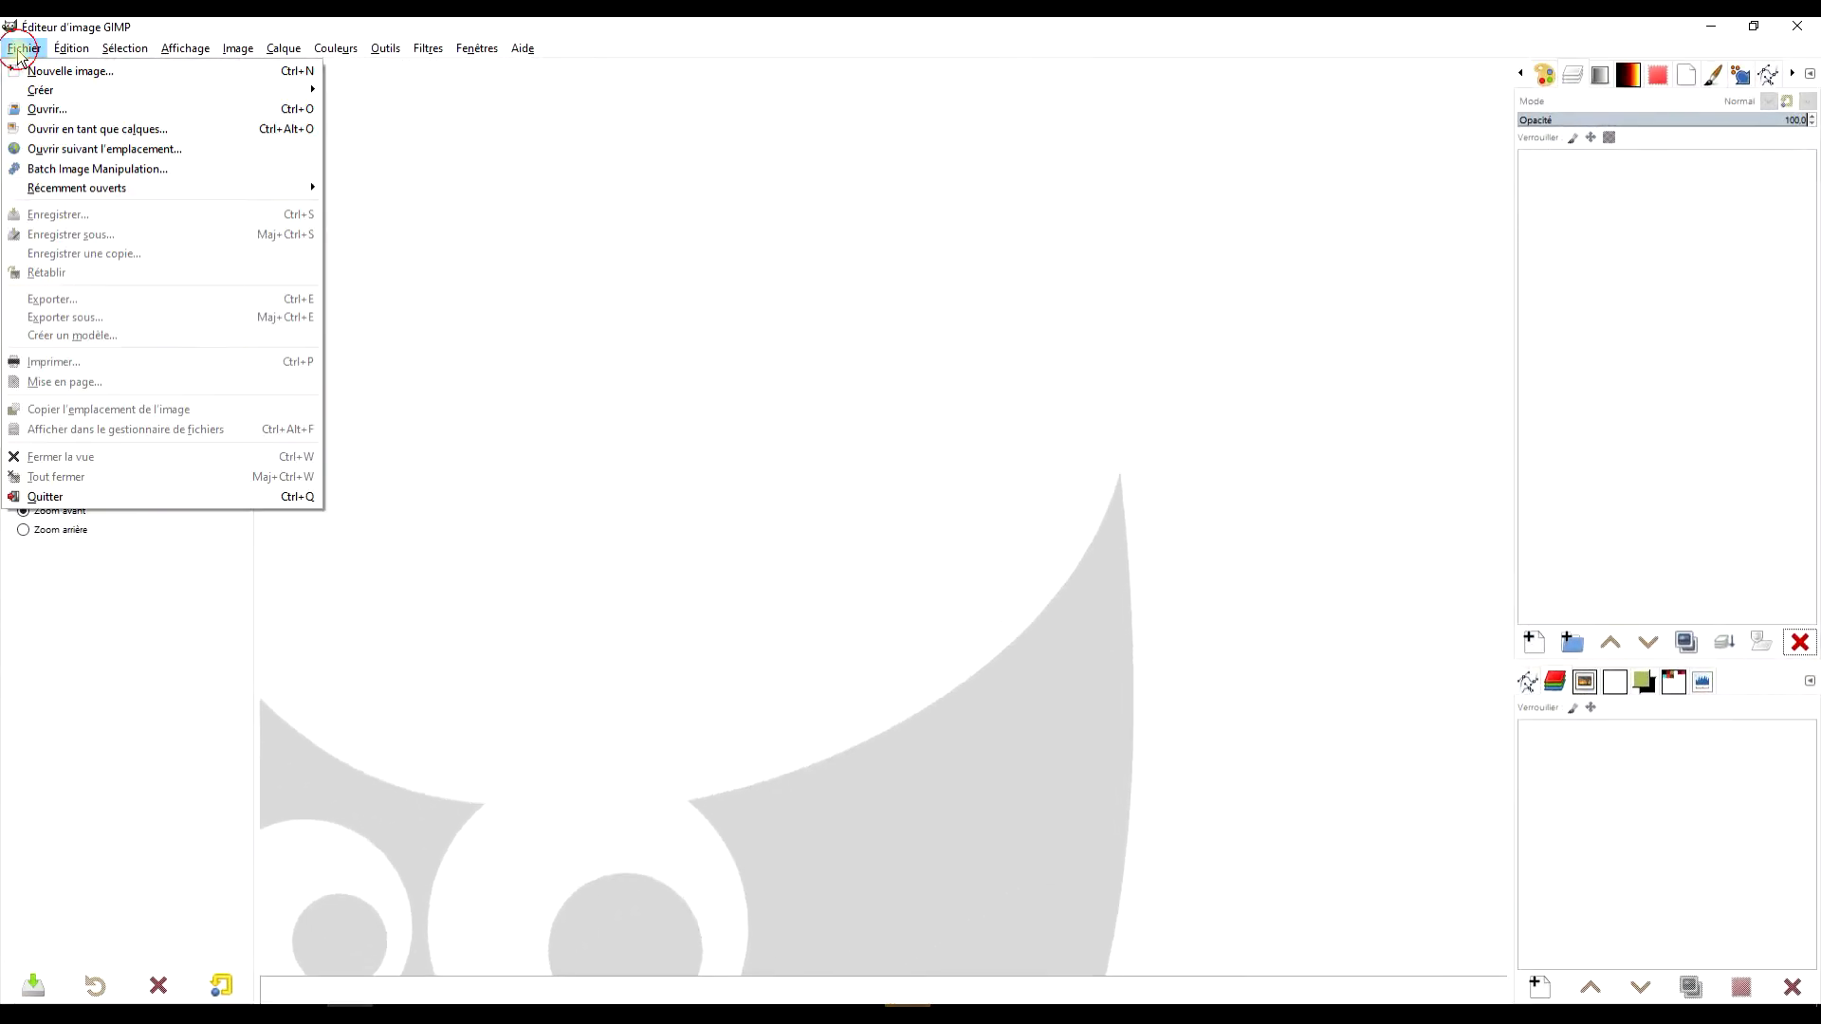
click(90, 114)
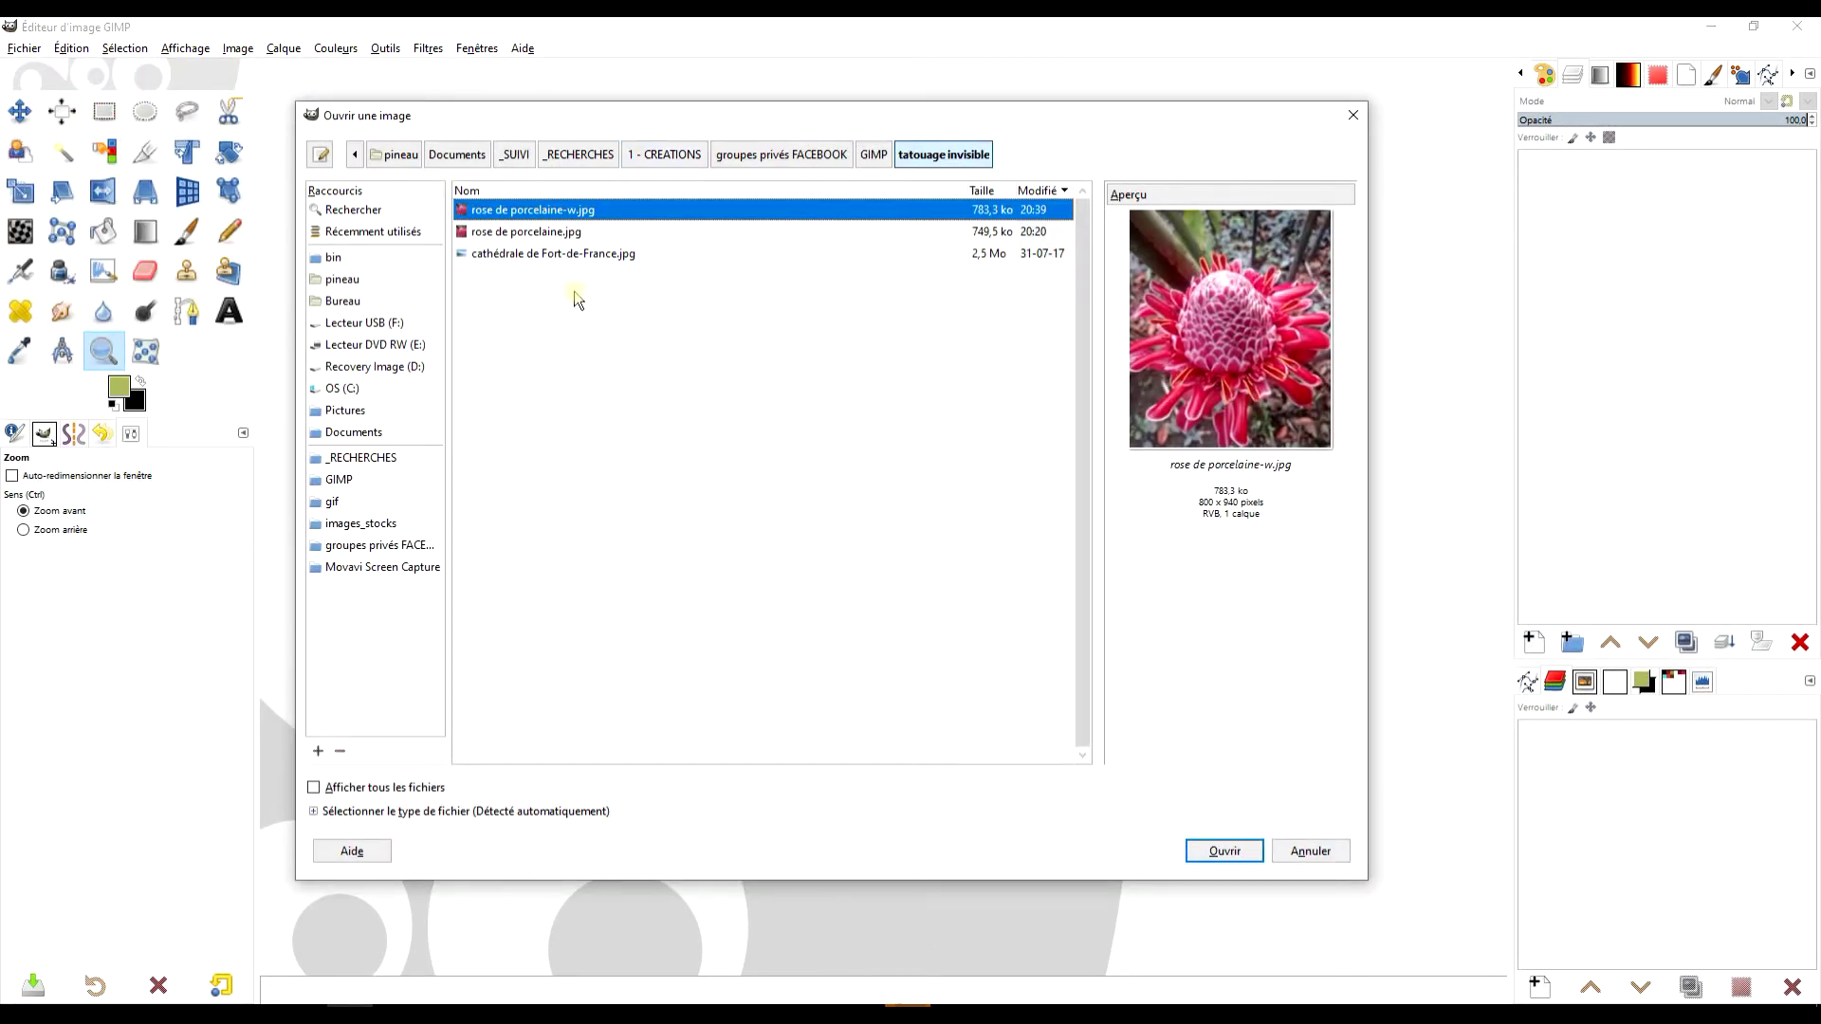
click(550, 233)
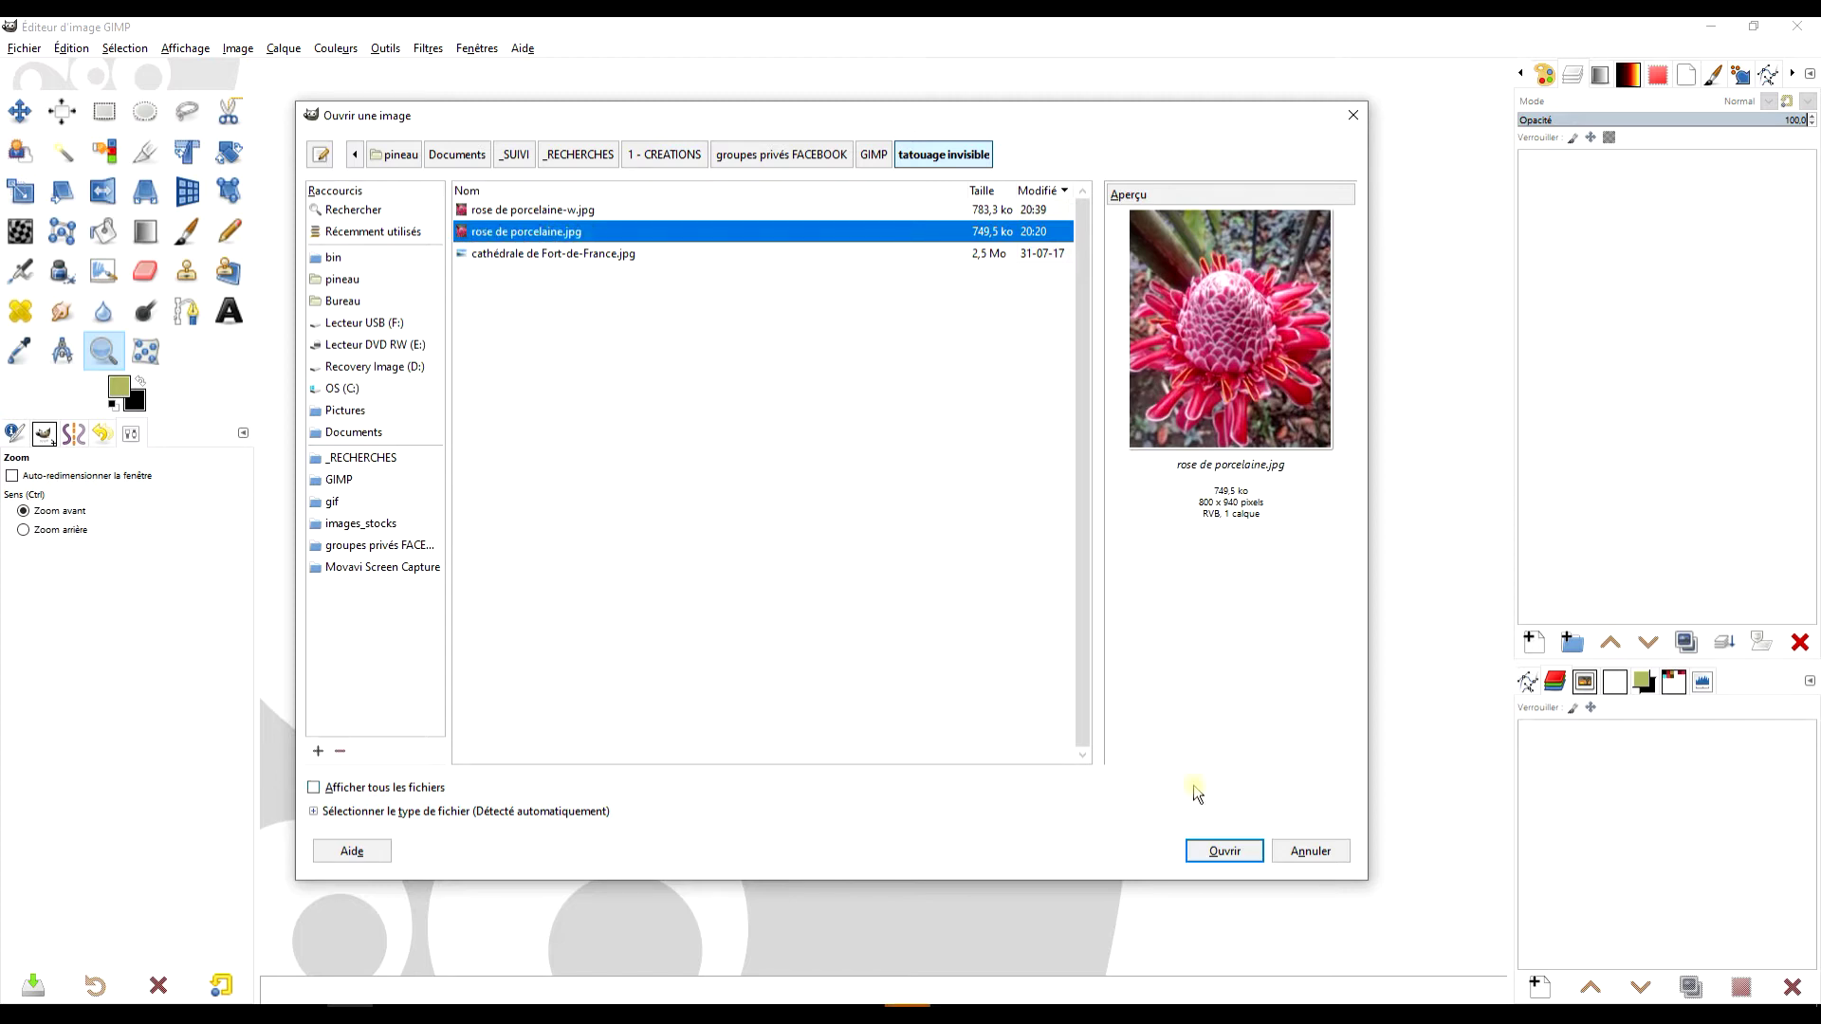
click(1222, 850)
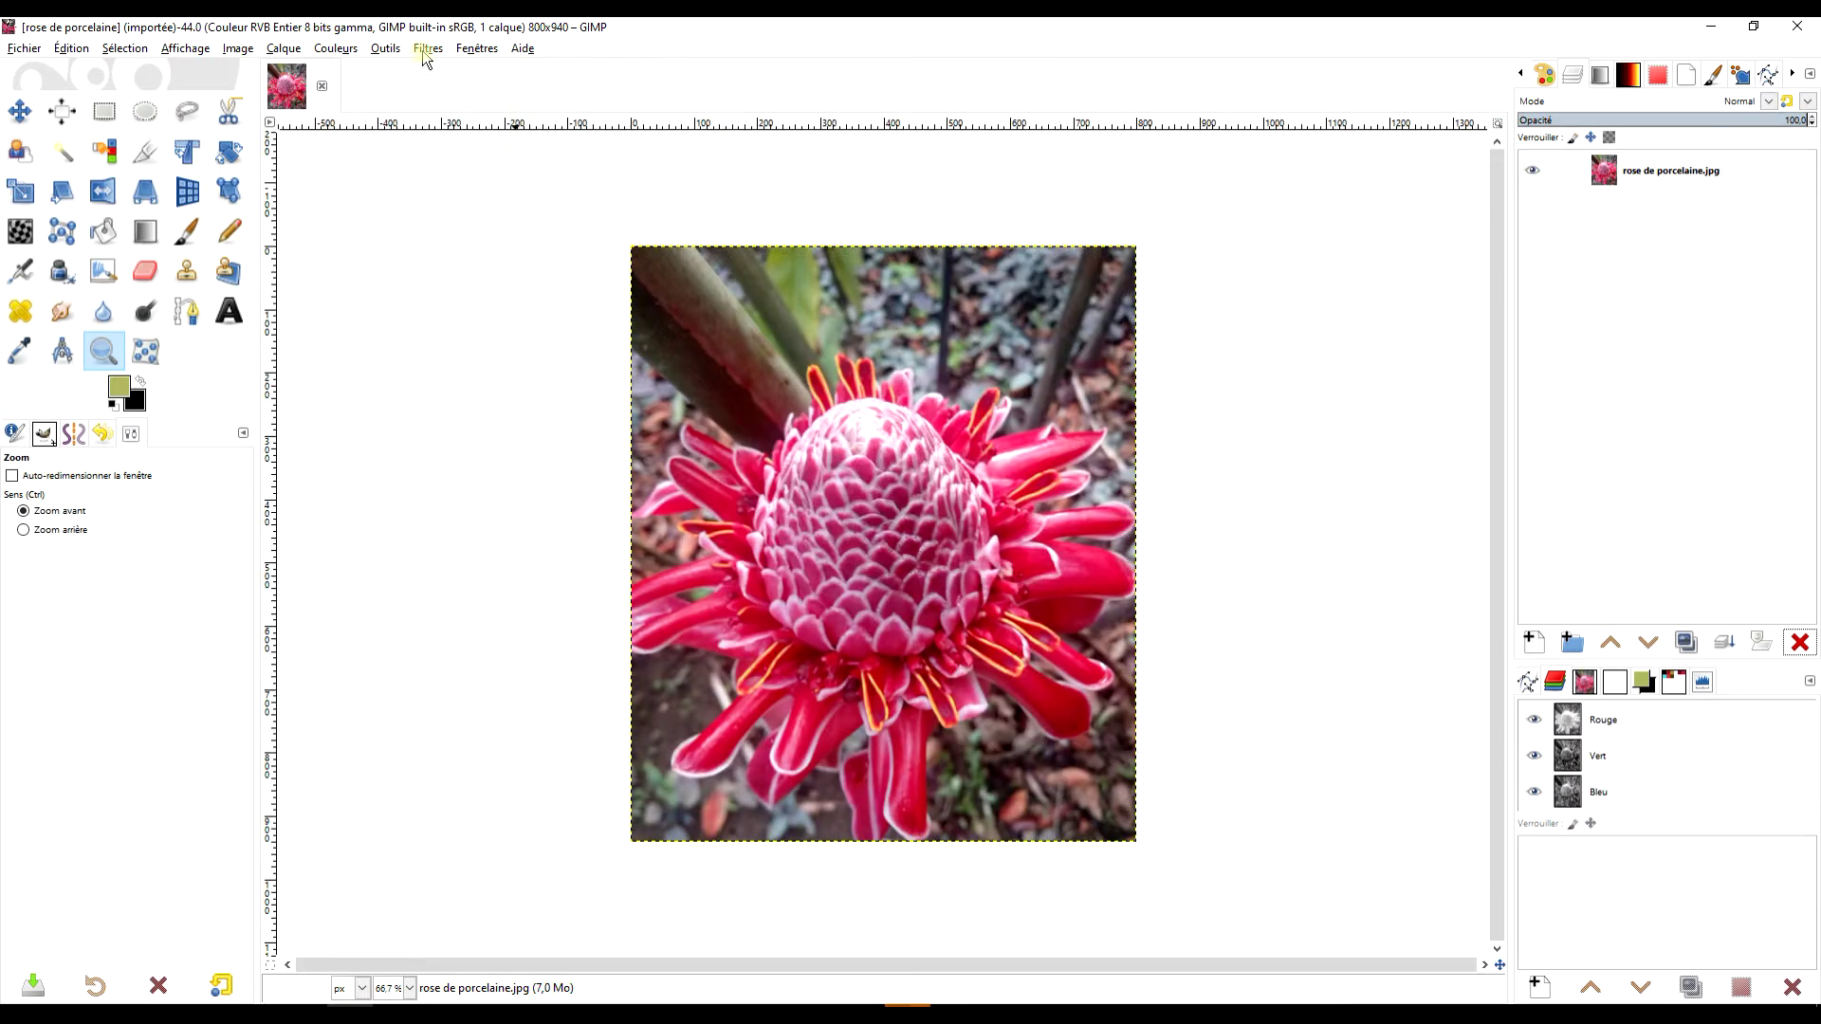
Step: Launch G'MIC-Qt on the photo, search its filters for "four" and select Fourier Watermark
click(426, 52)
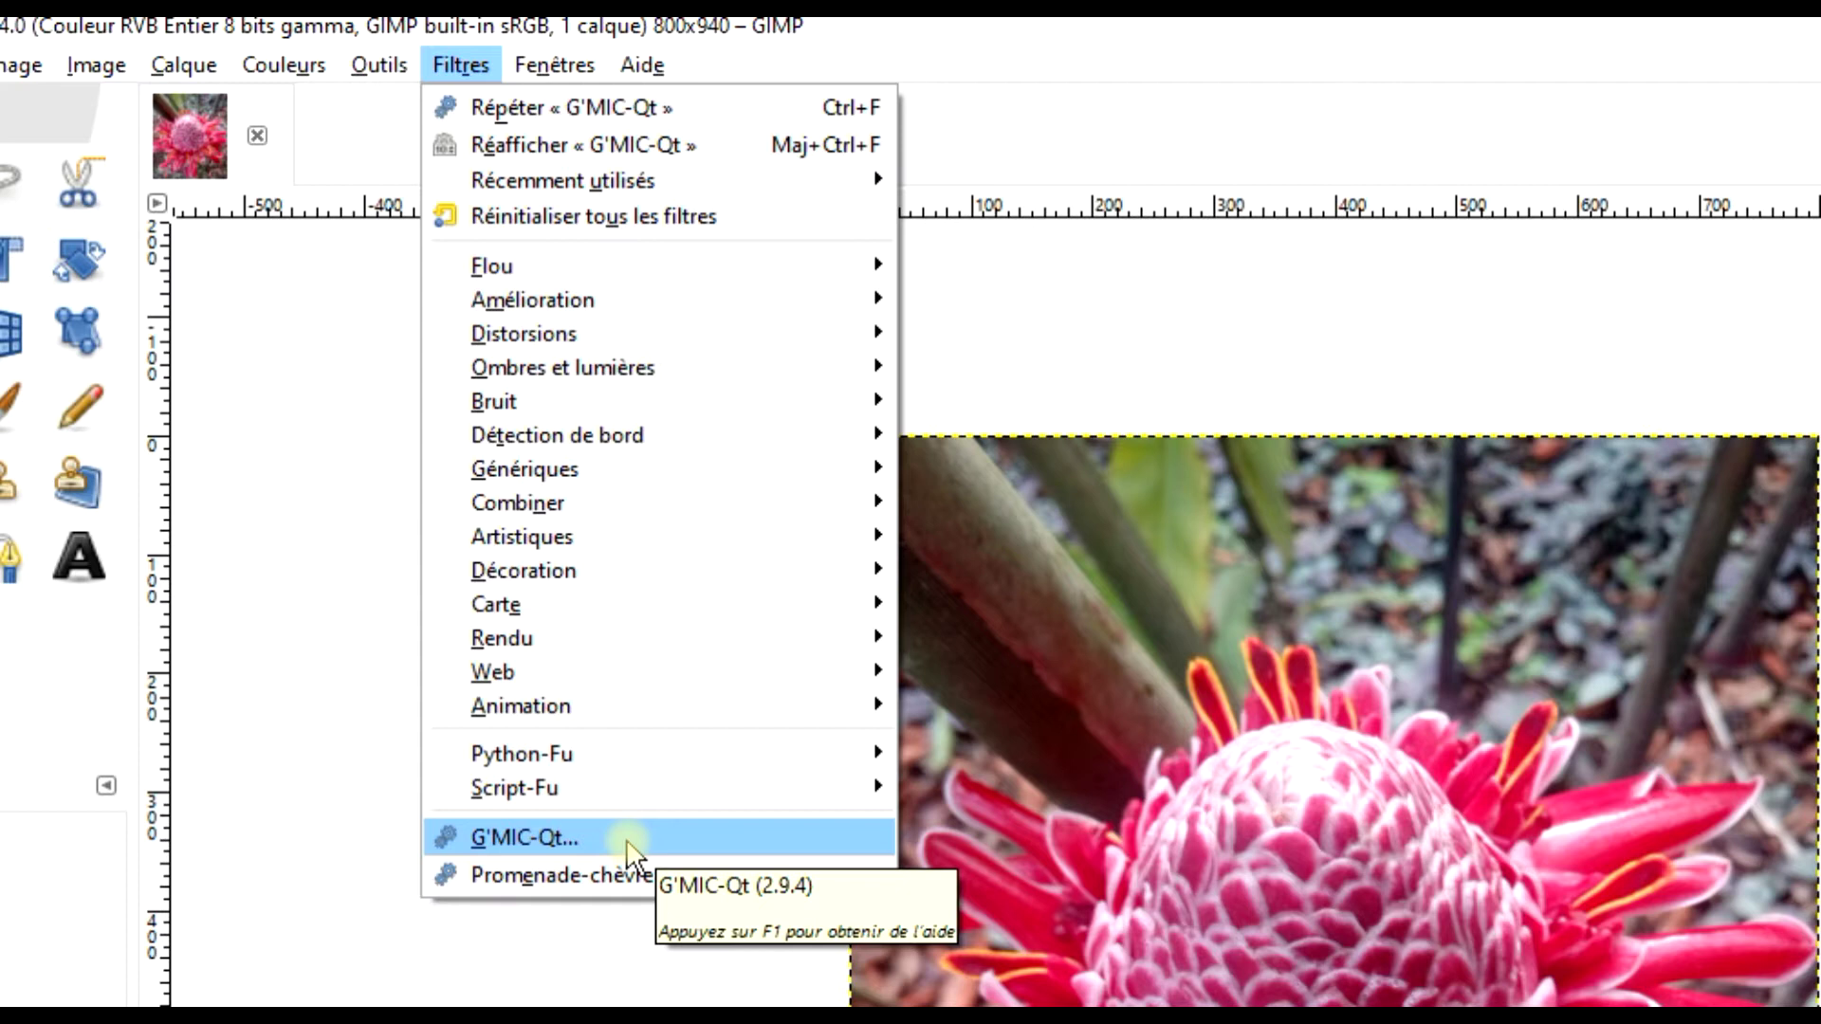
click(628, 840)
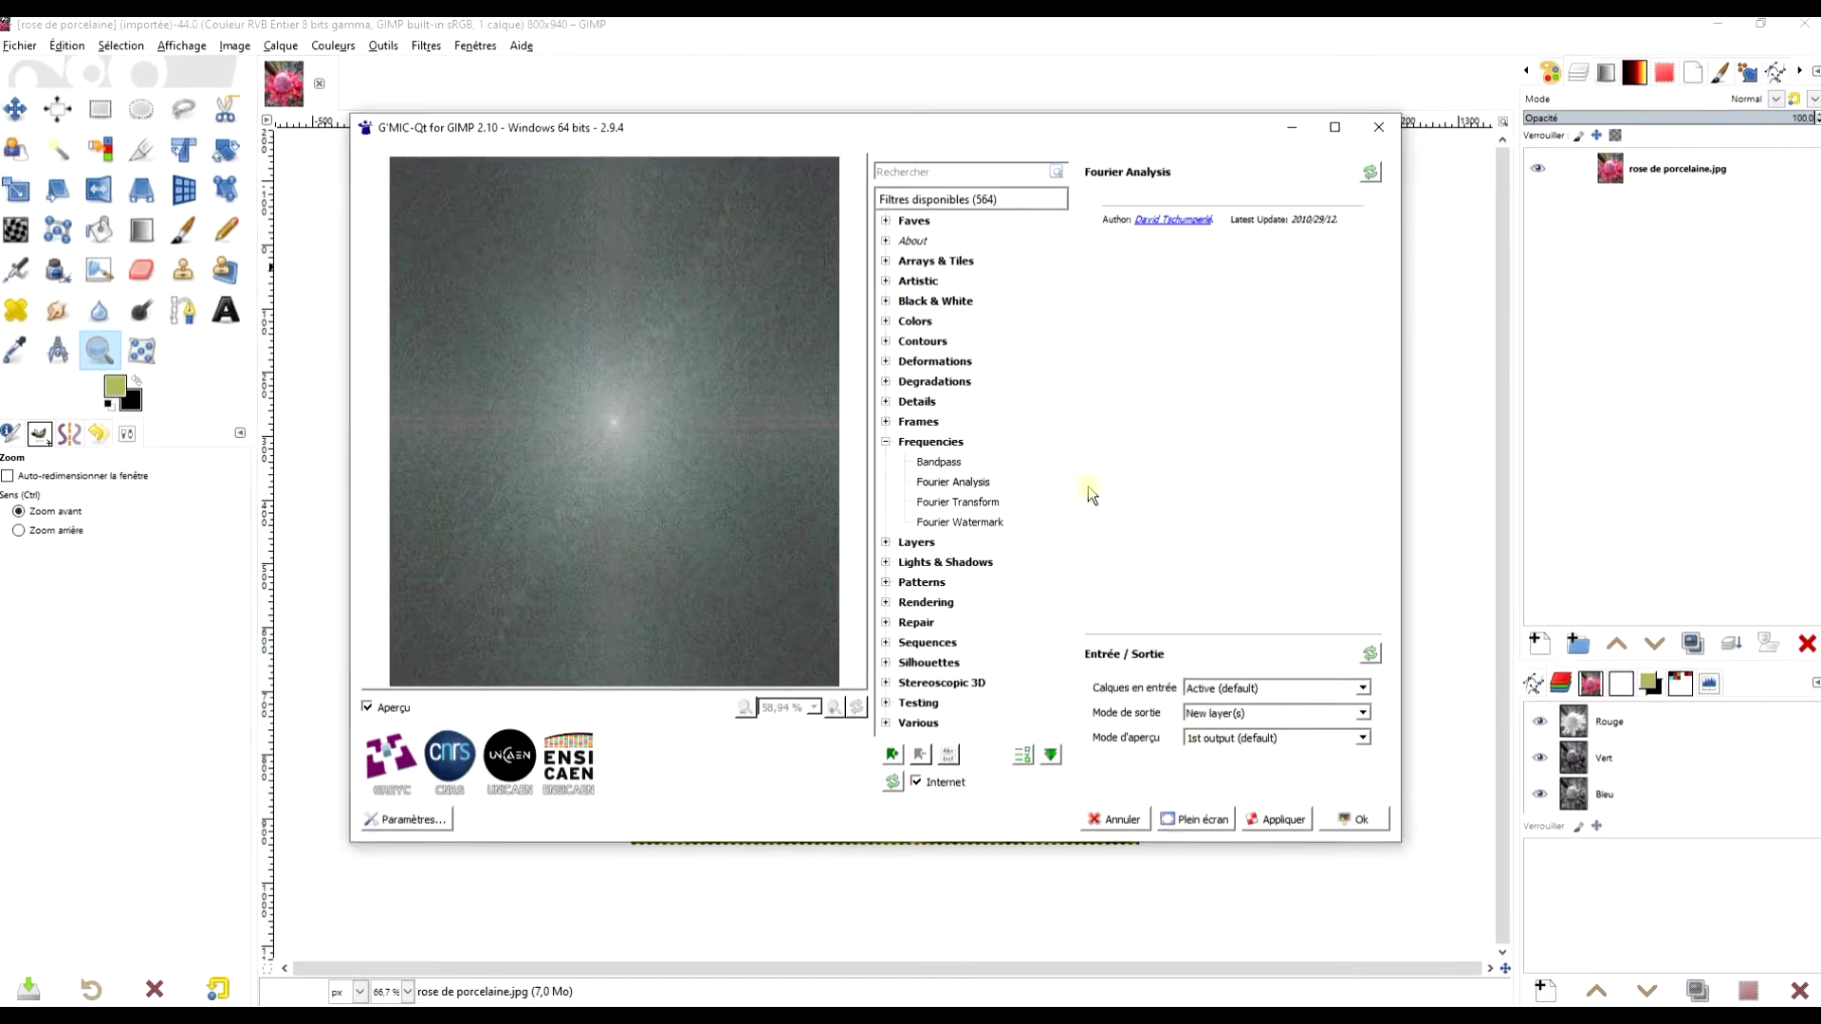
click(963, 530)
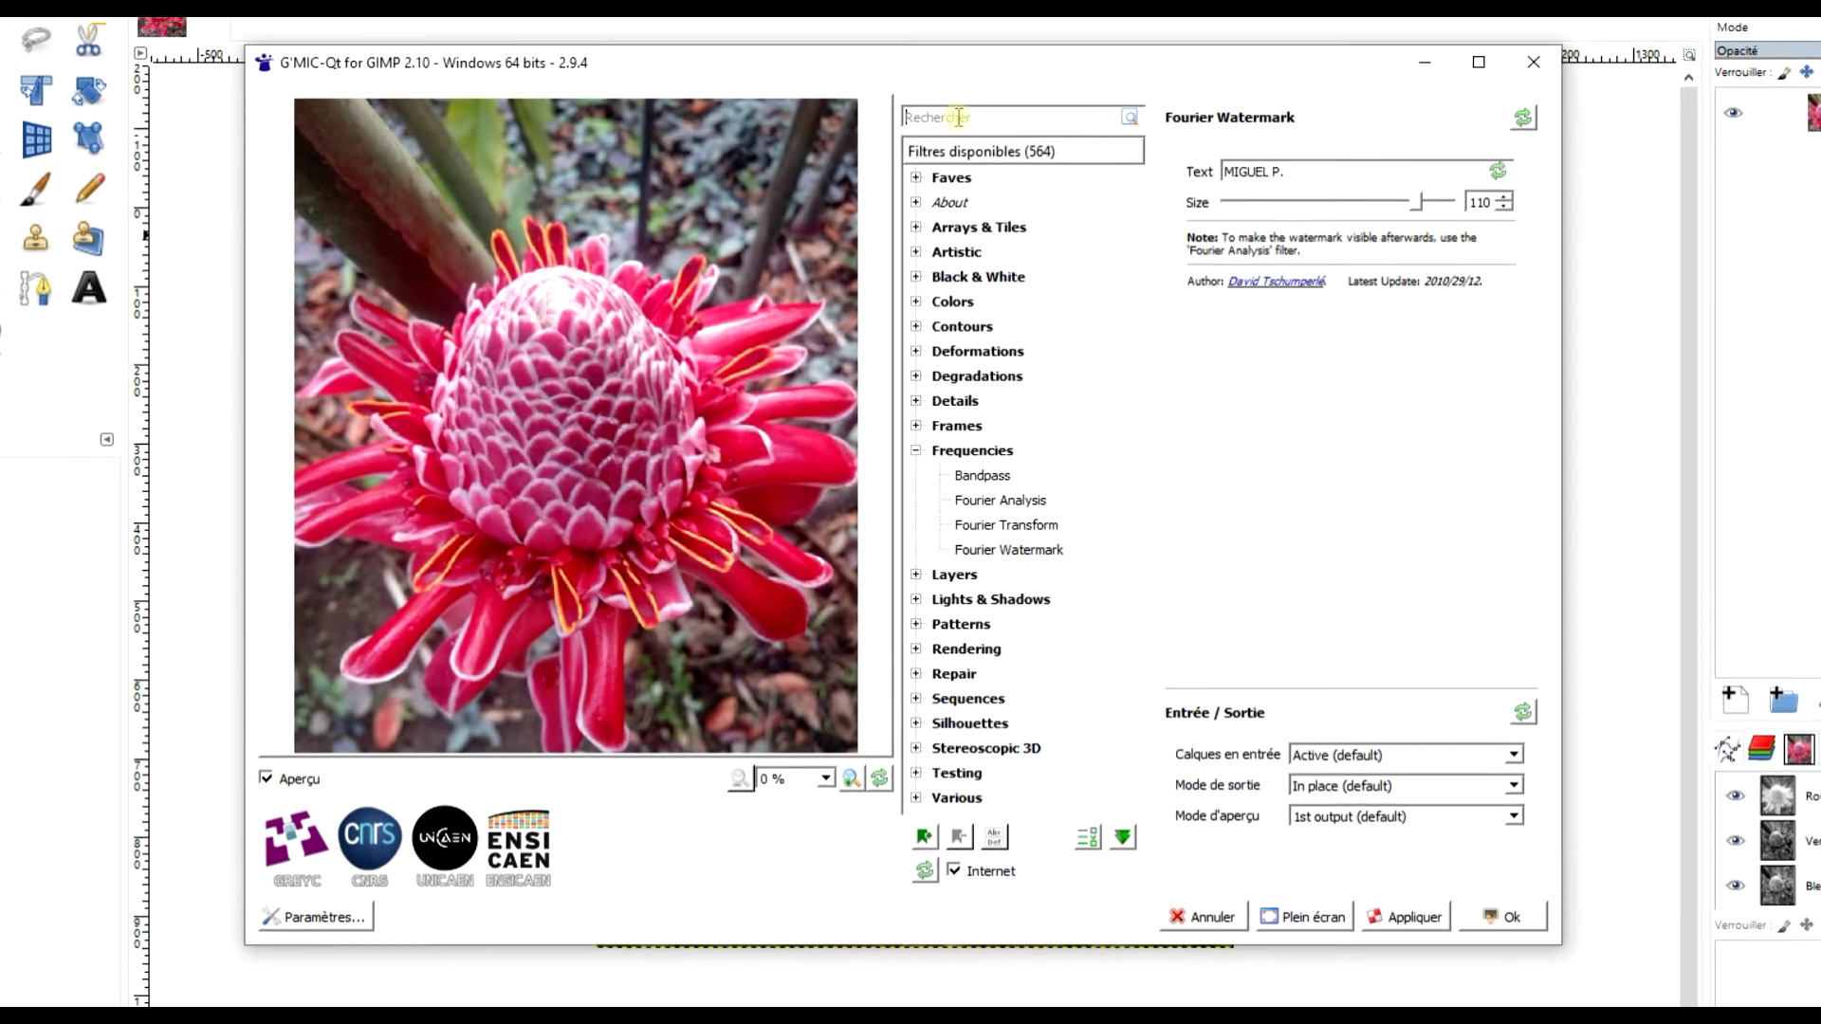
click(960, 117)
text(four)
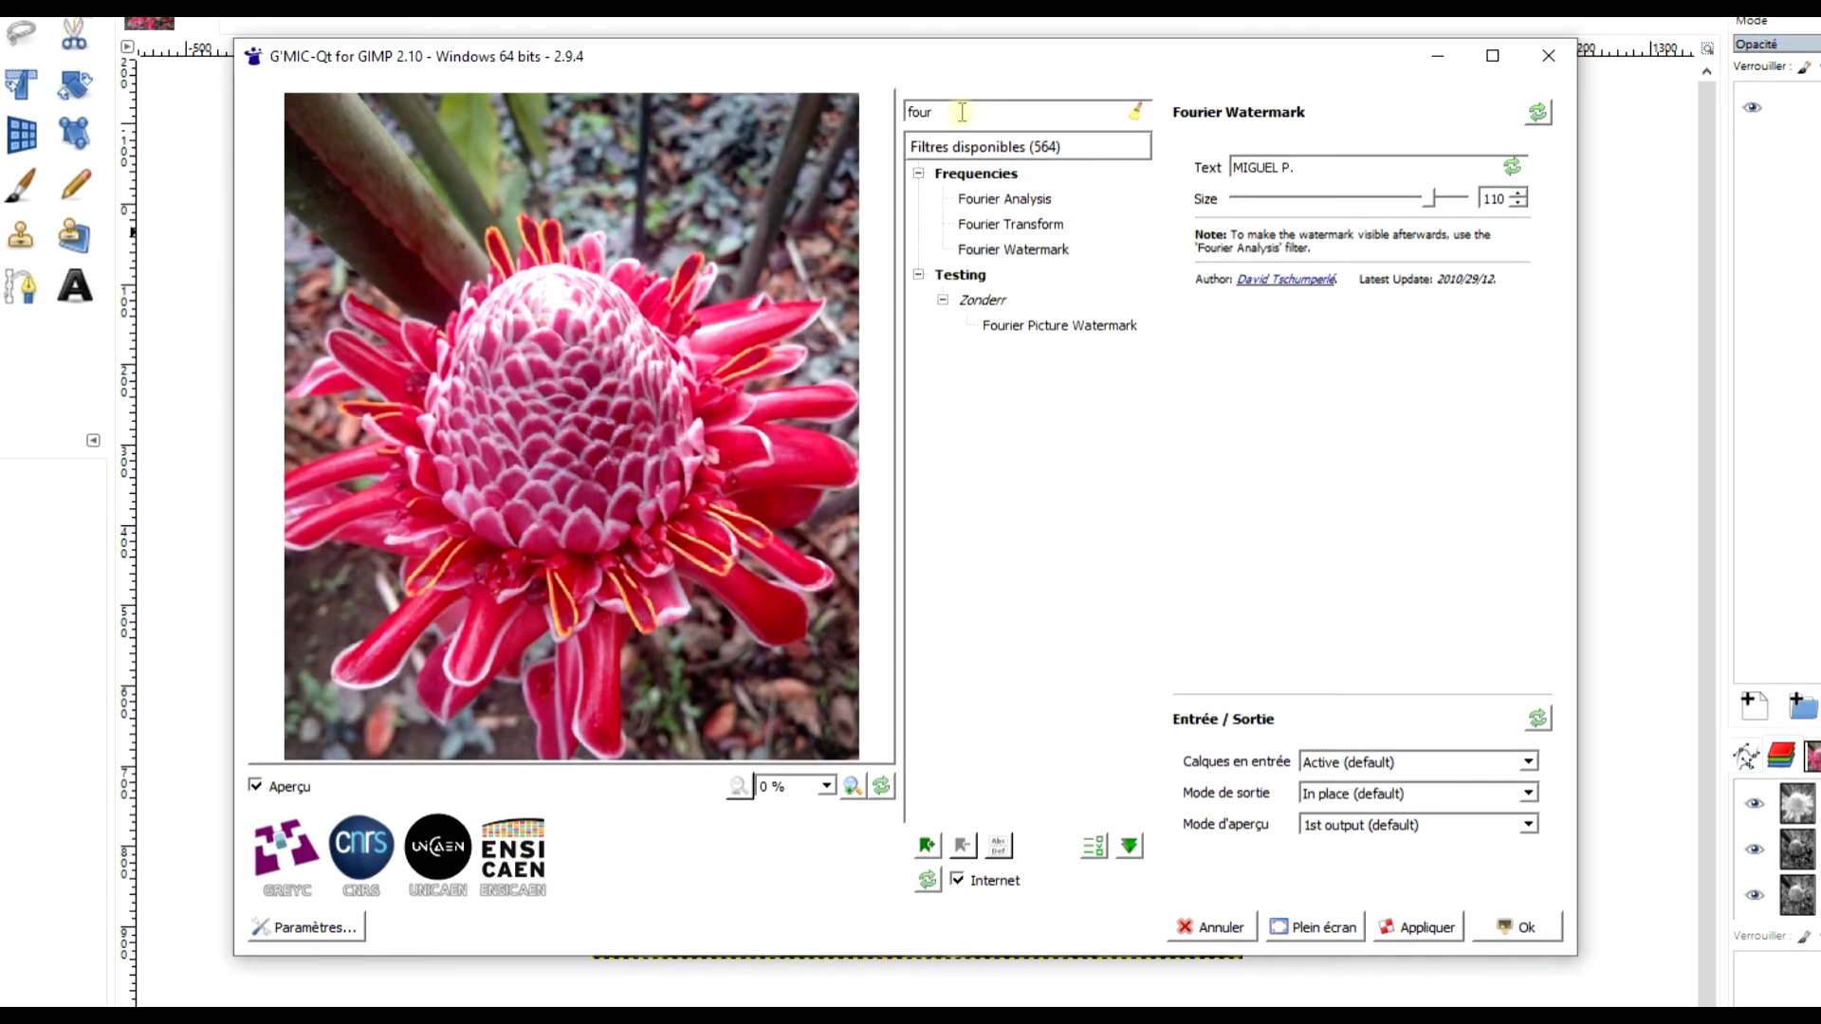
click(1013, 250)
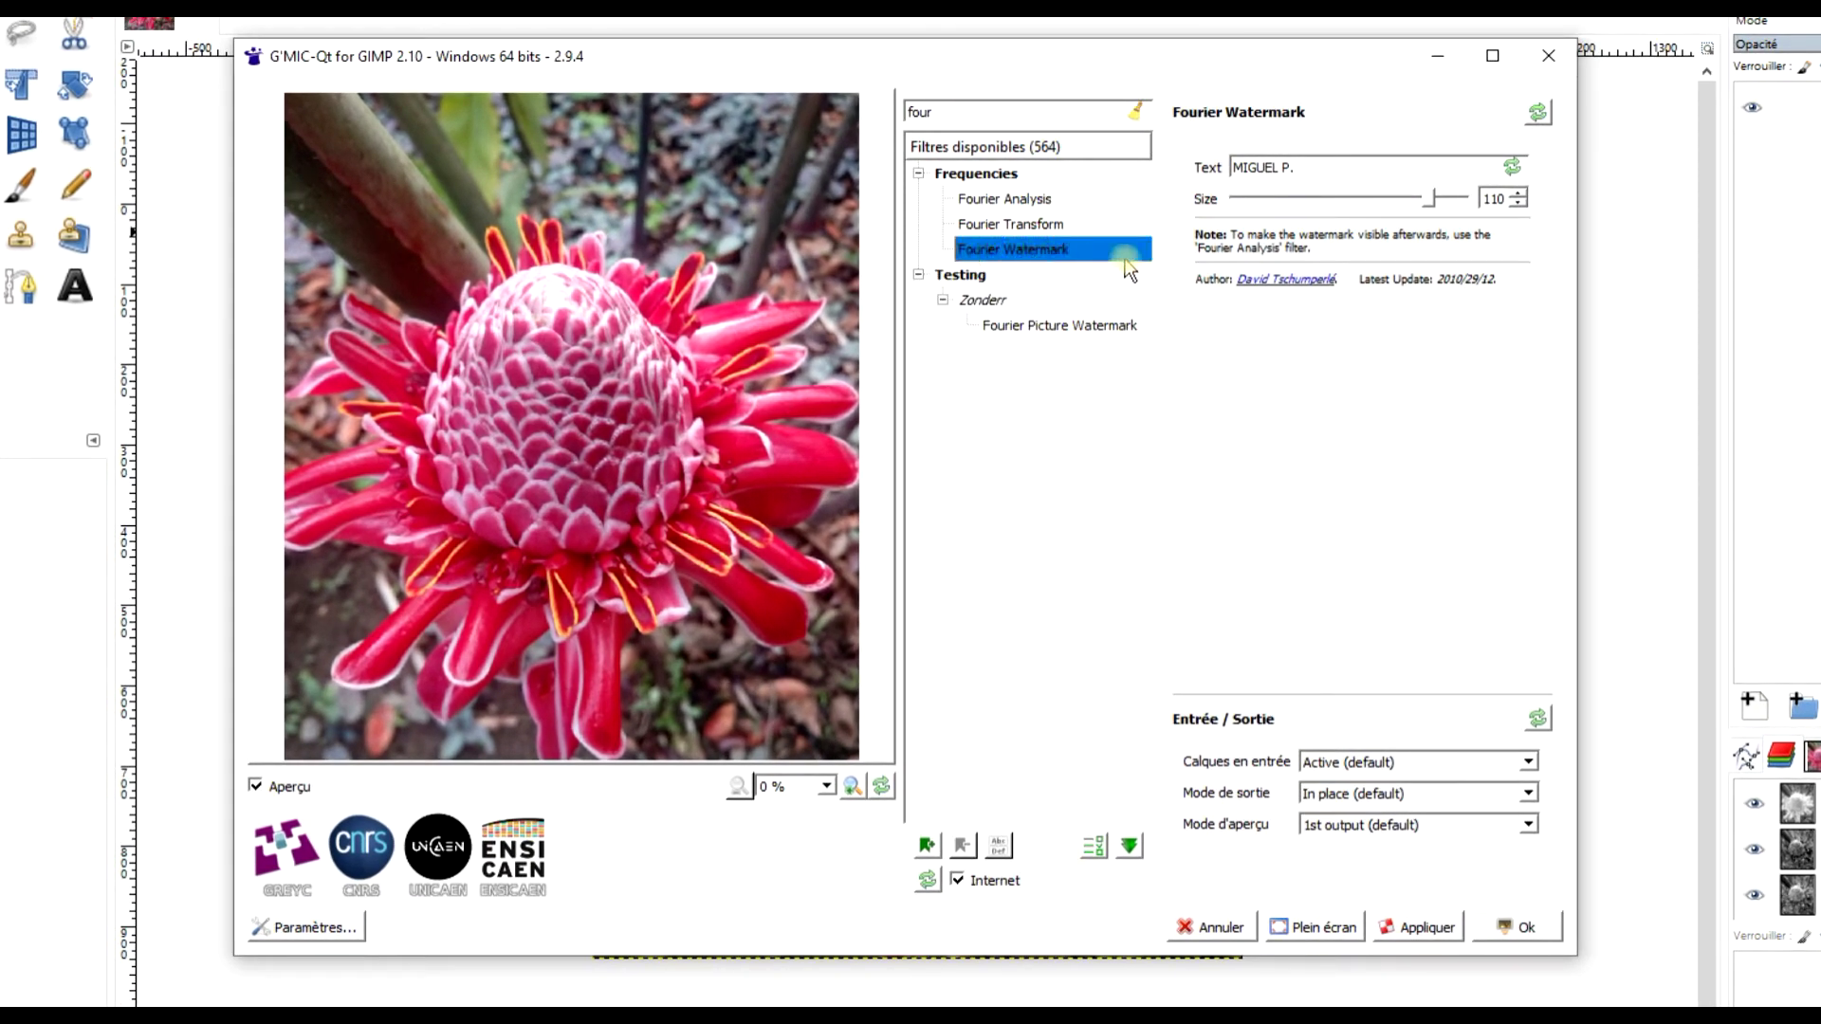
Step: Set the watermark text to "(c)" plus the owner's surname, set its size to 113 and apply the filter
triple_click(1300, 167)
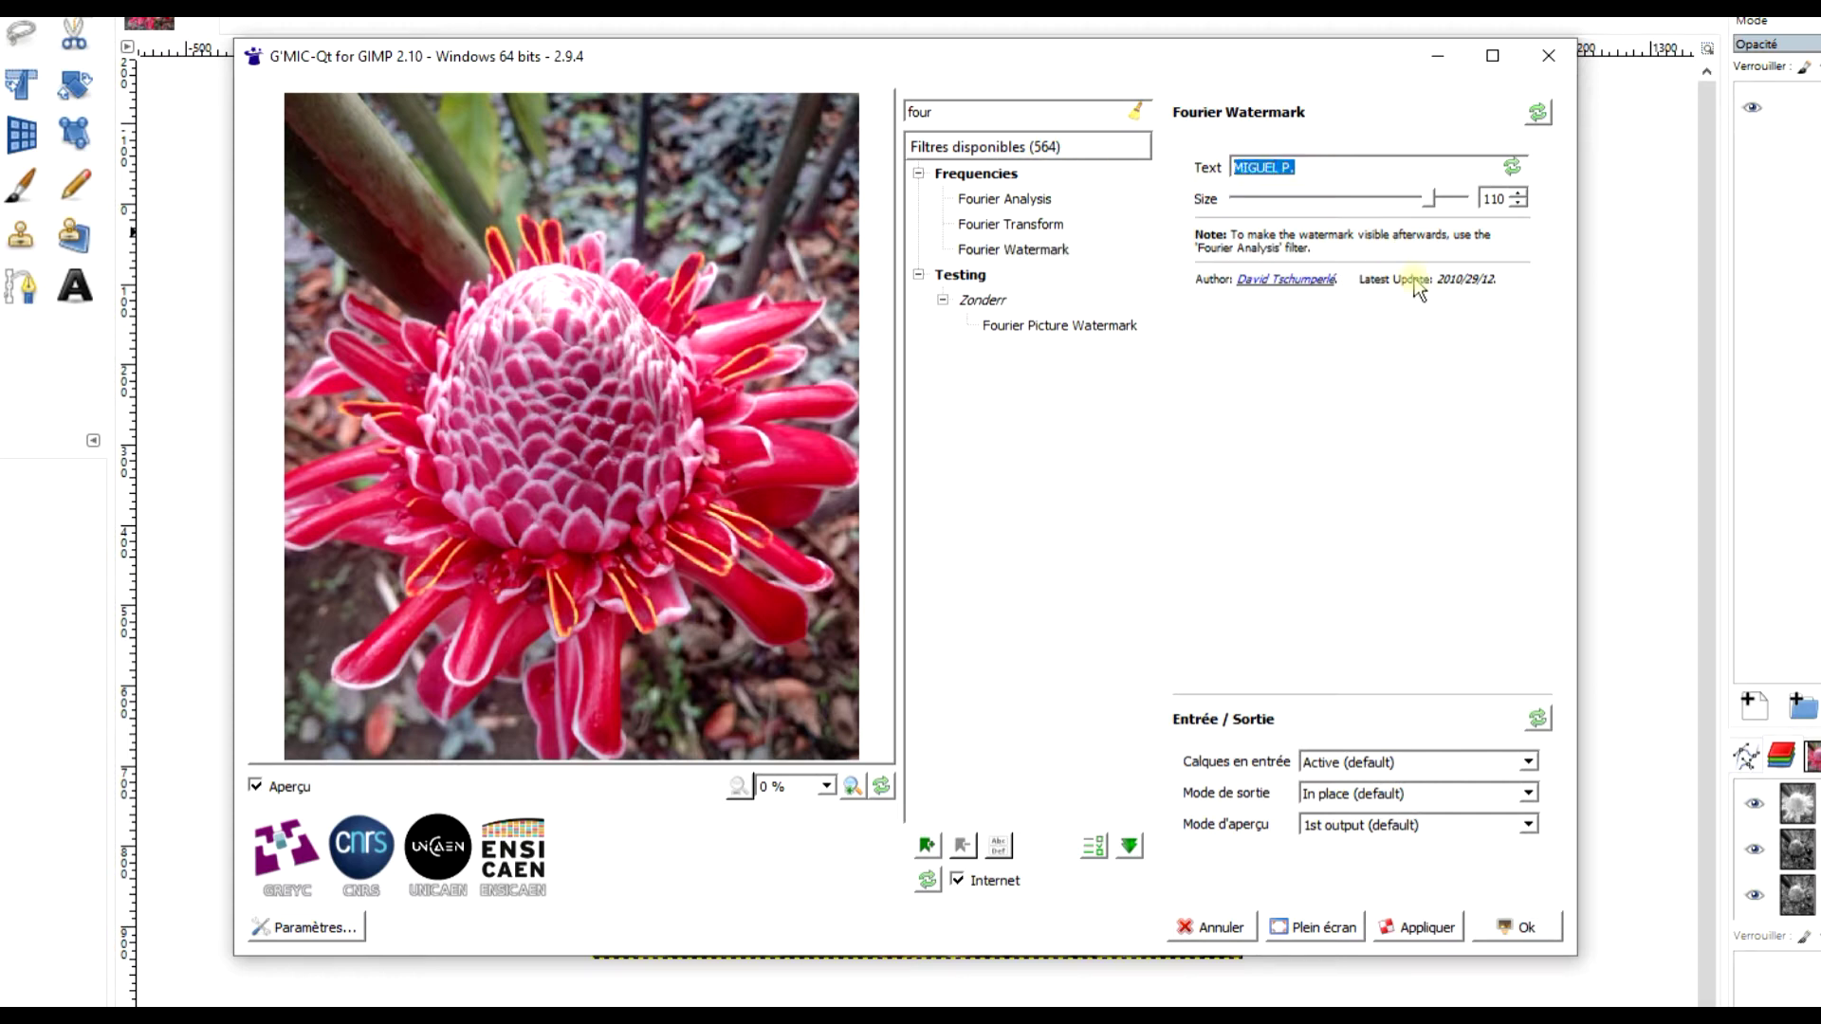
text((c) PINEAU)
click(1517, 193)
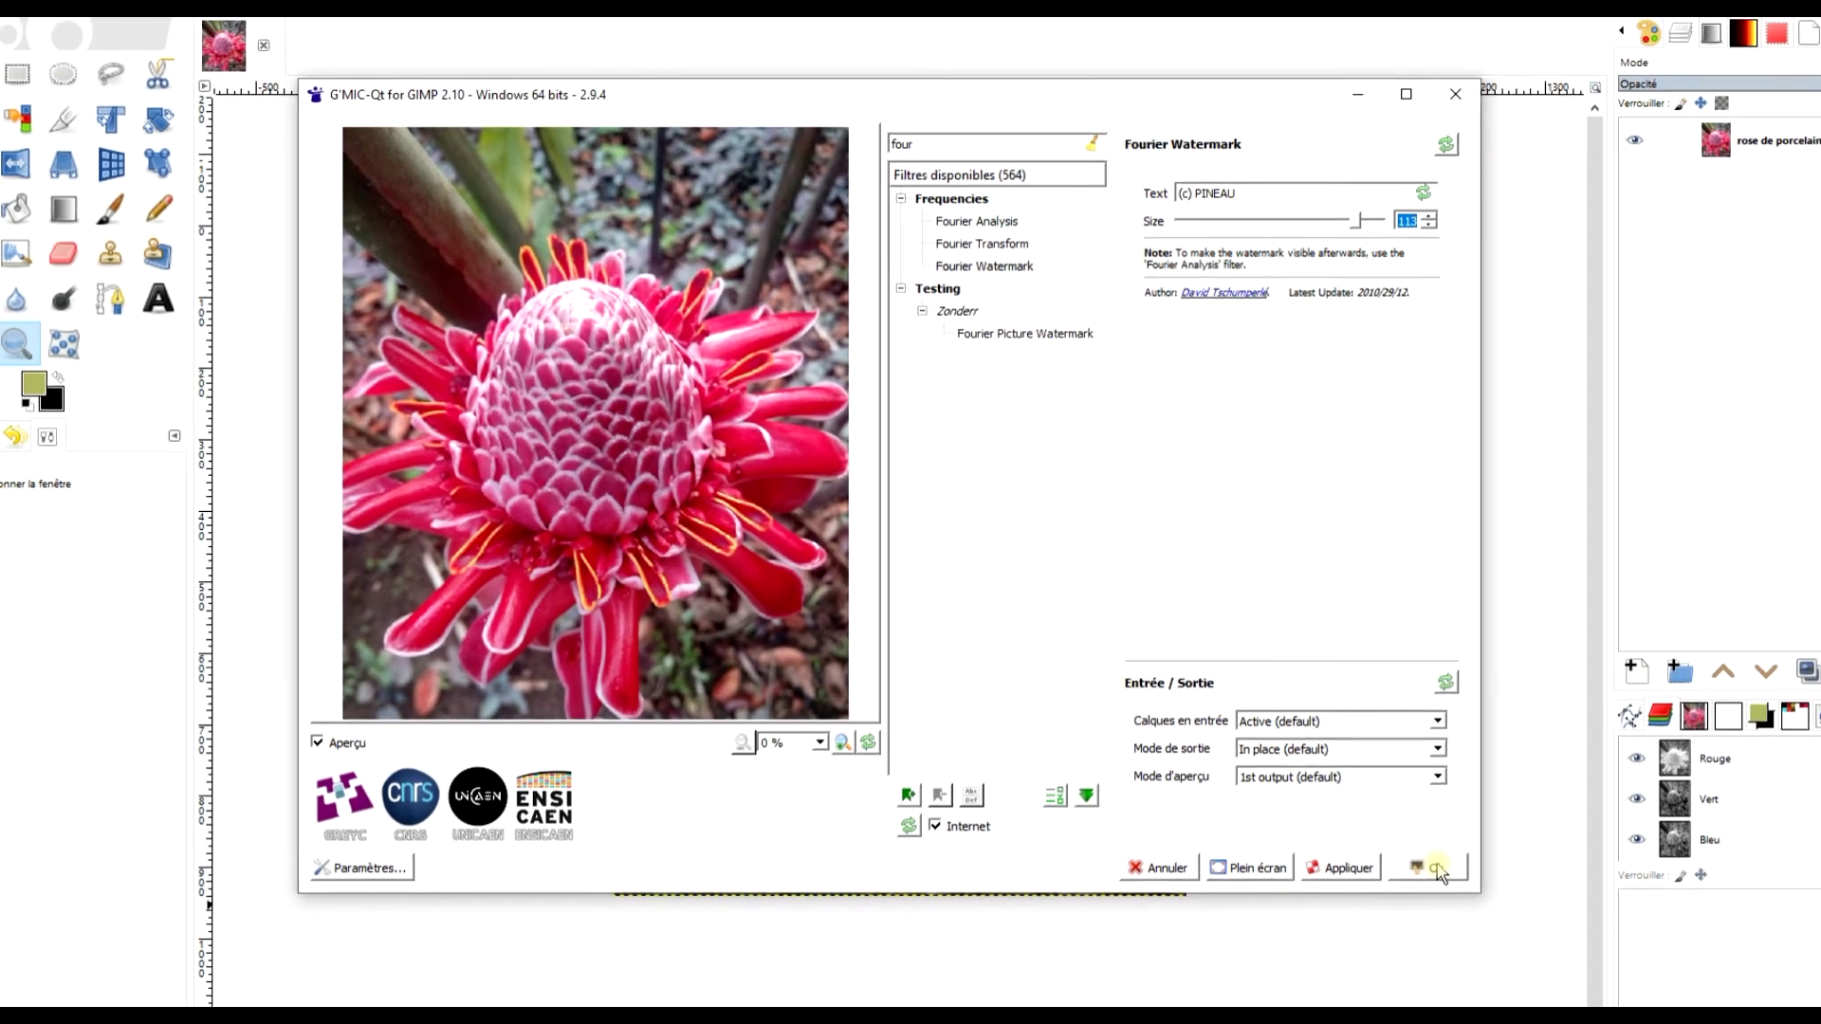
click(1437, 868)
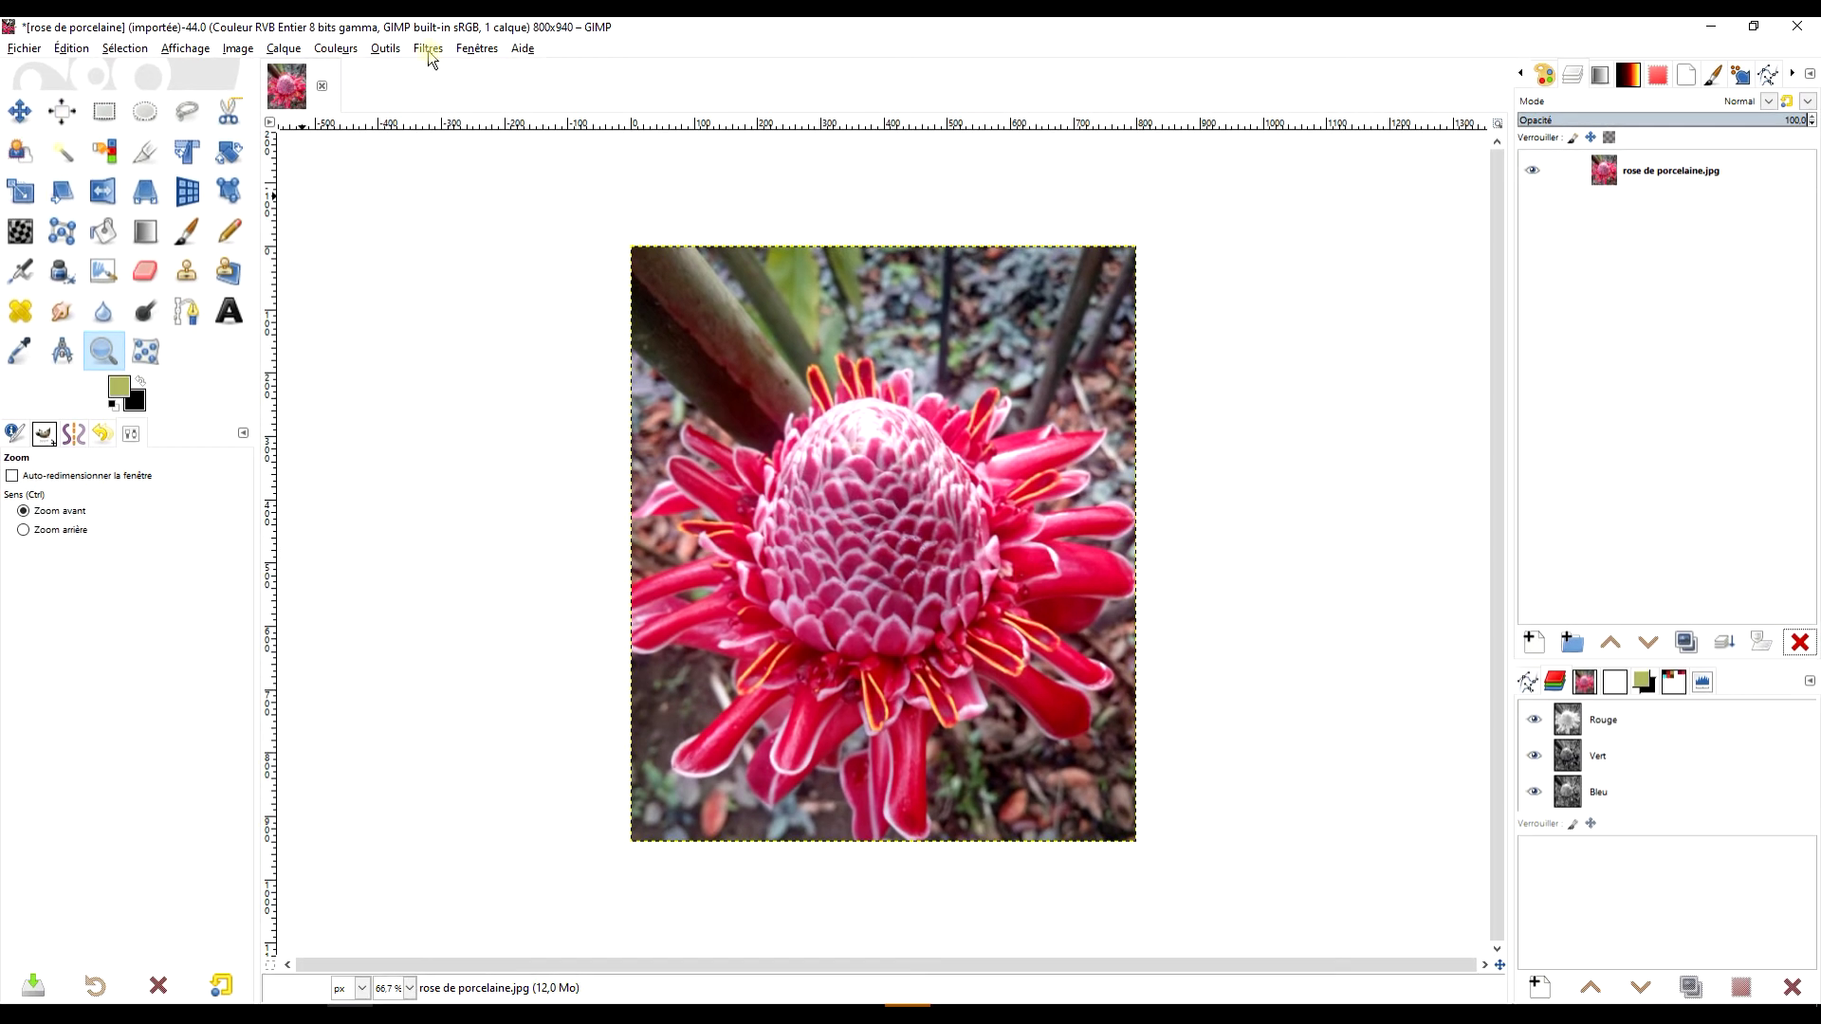
Step: Run the G'MIC-Qt Fourier Analysis on the photo to check the hidden watermark, and discard the resulting analysis layers
click(427, 50)
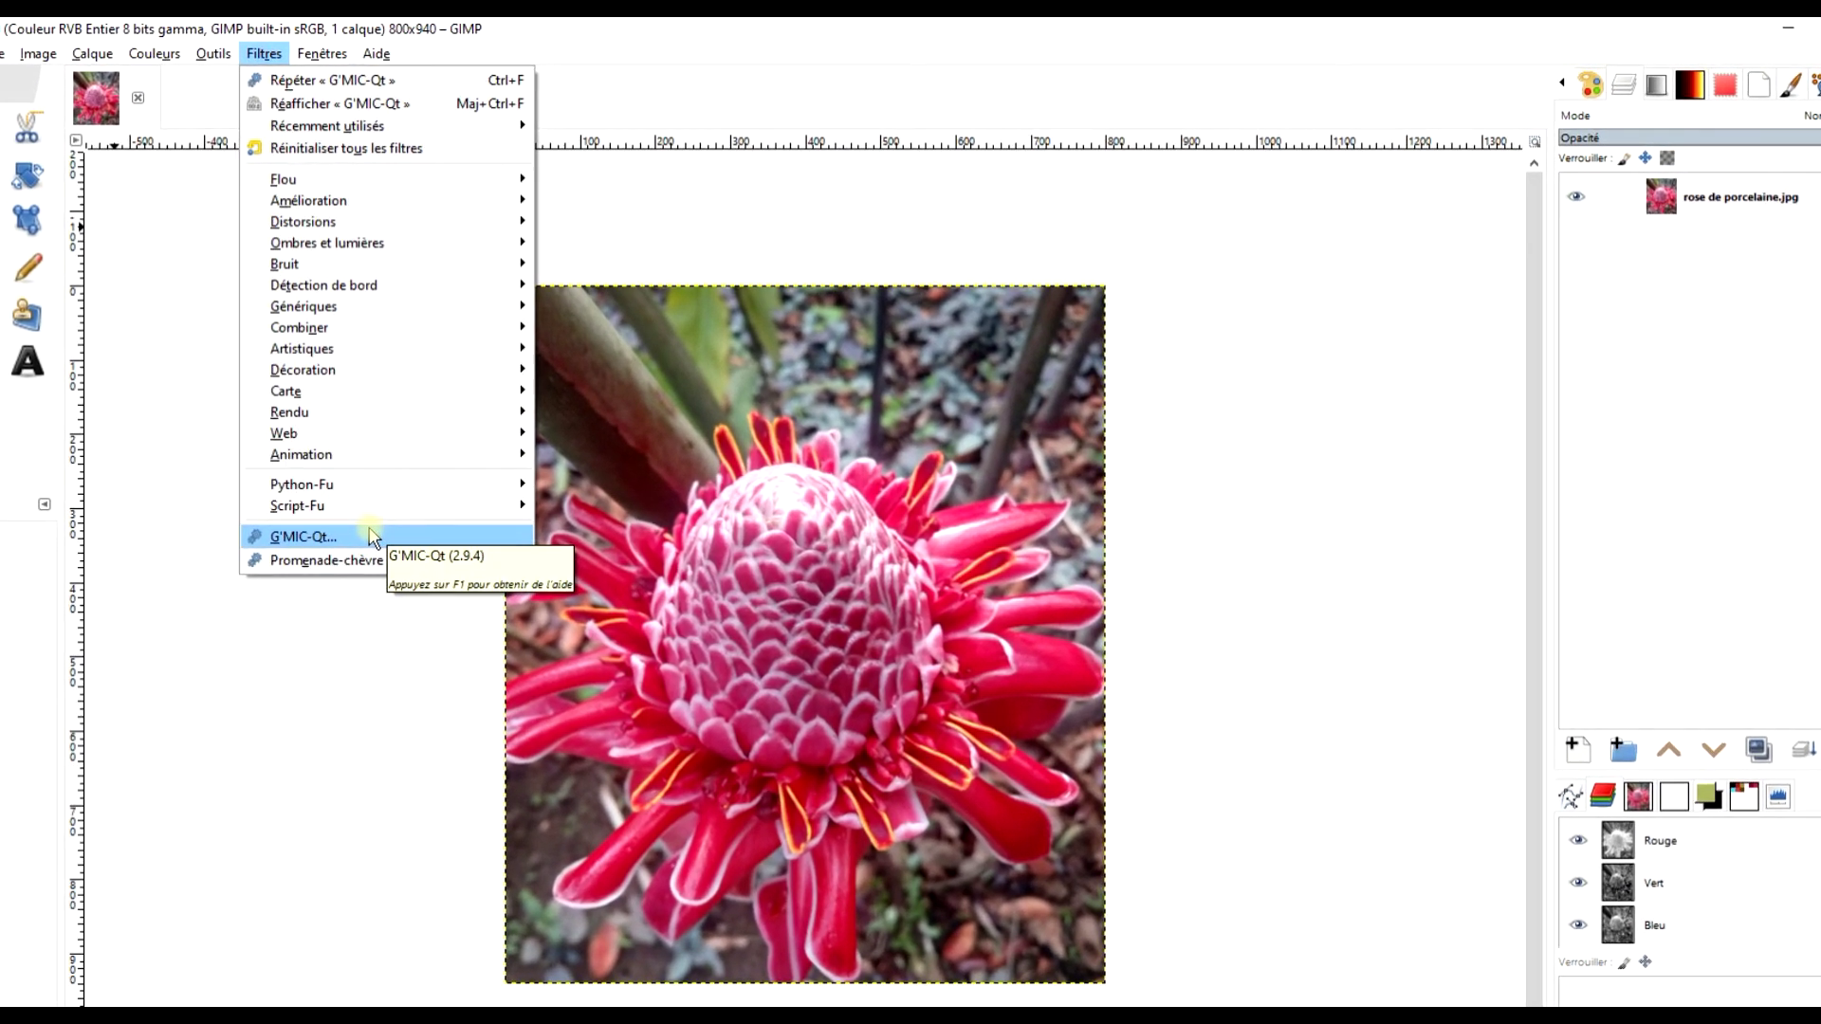
click(370, 537)
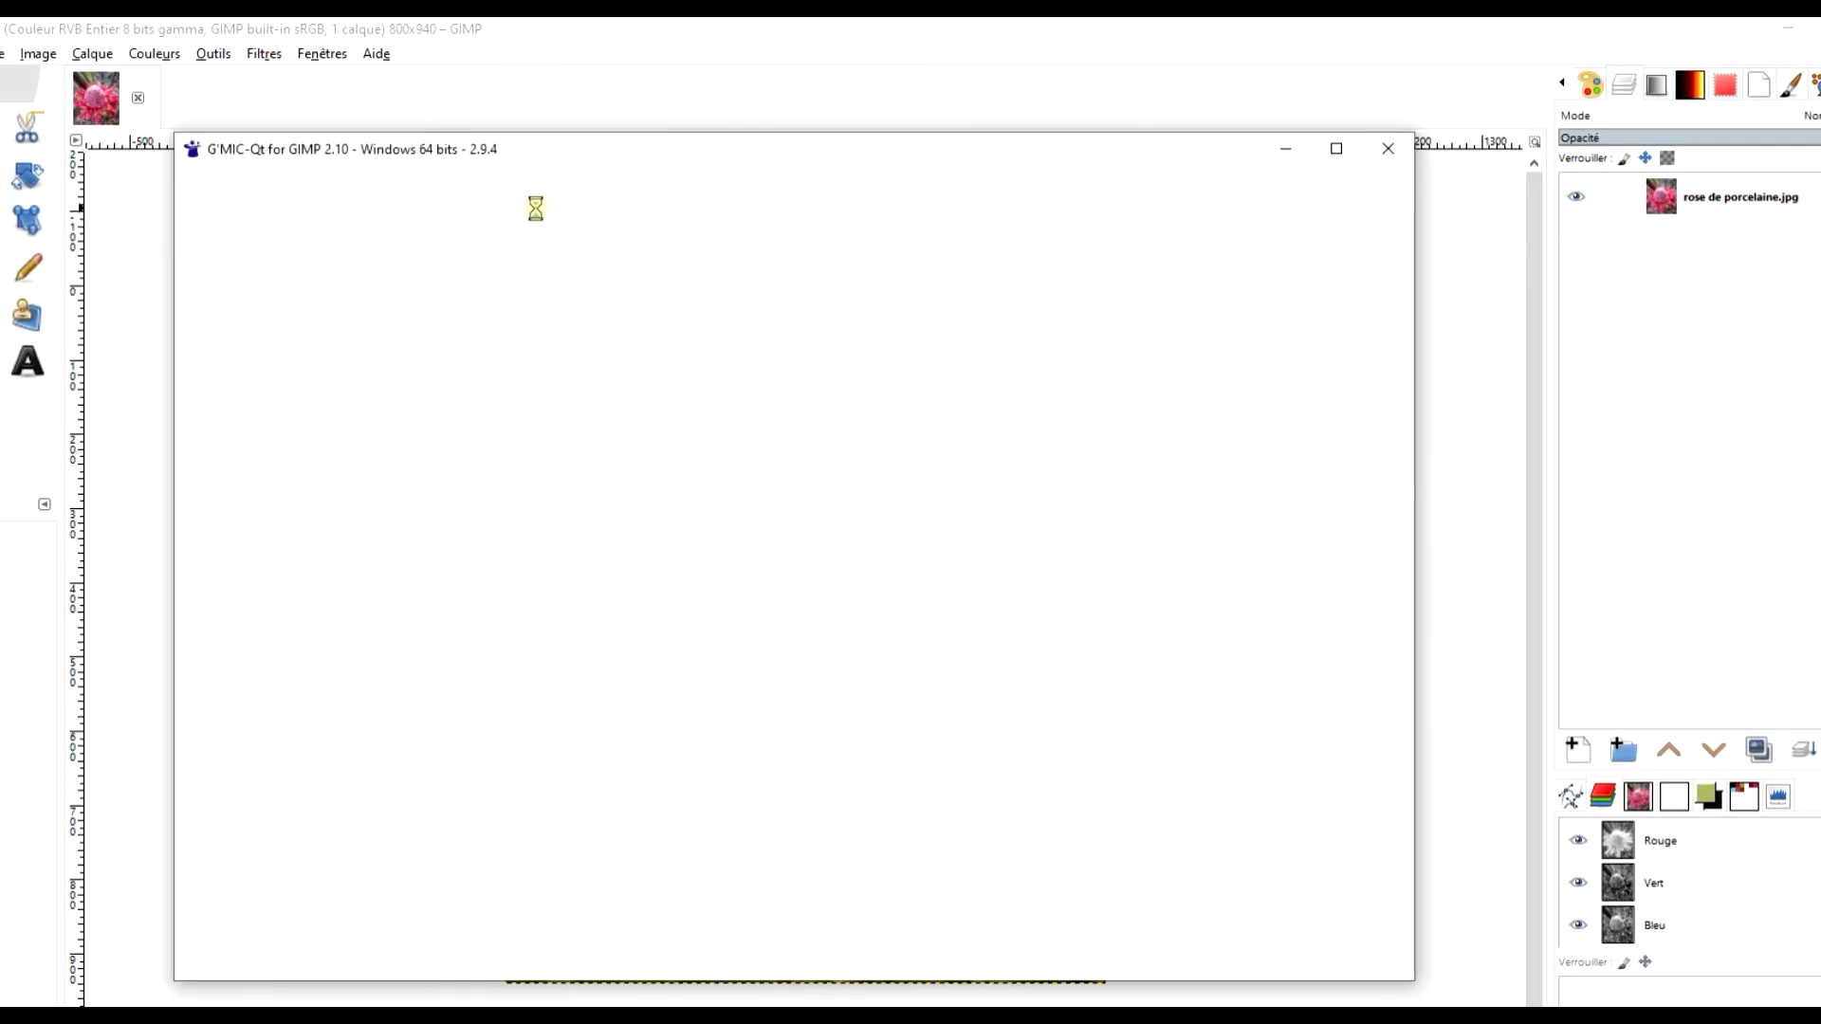
click(925, 564)
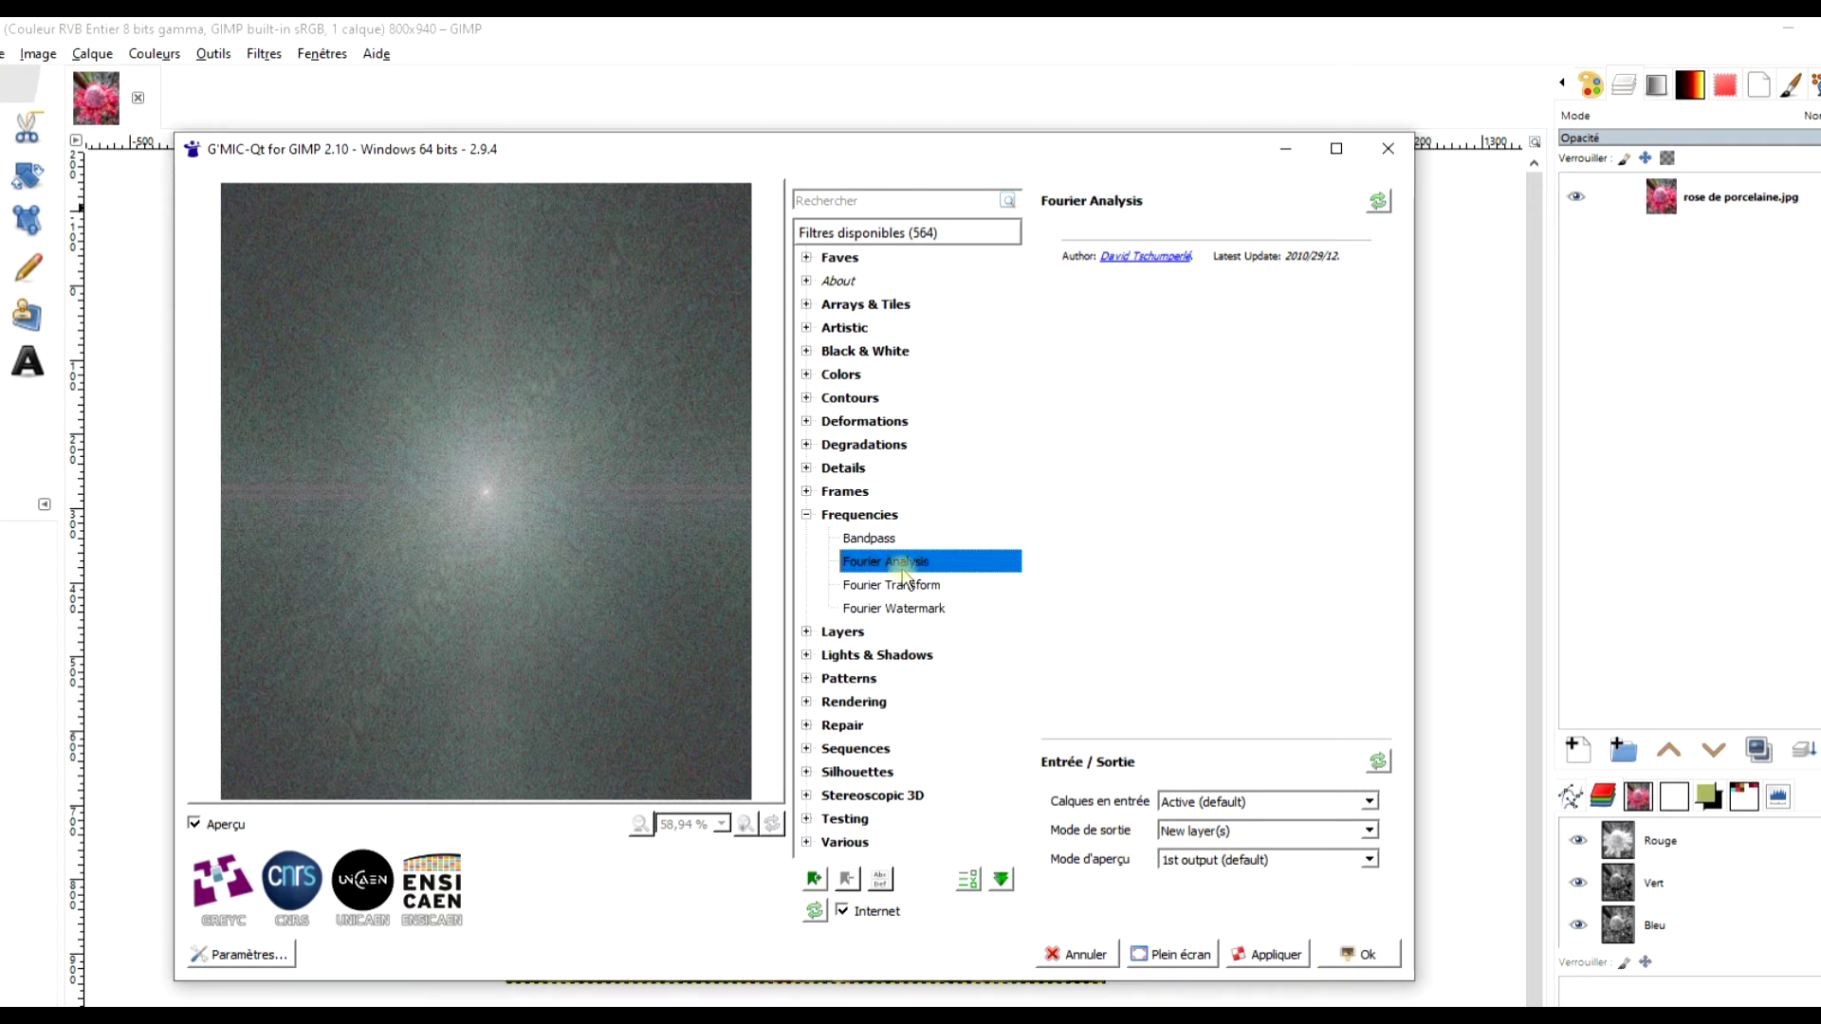
click(1356, 954)
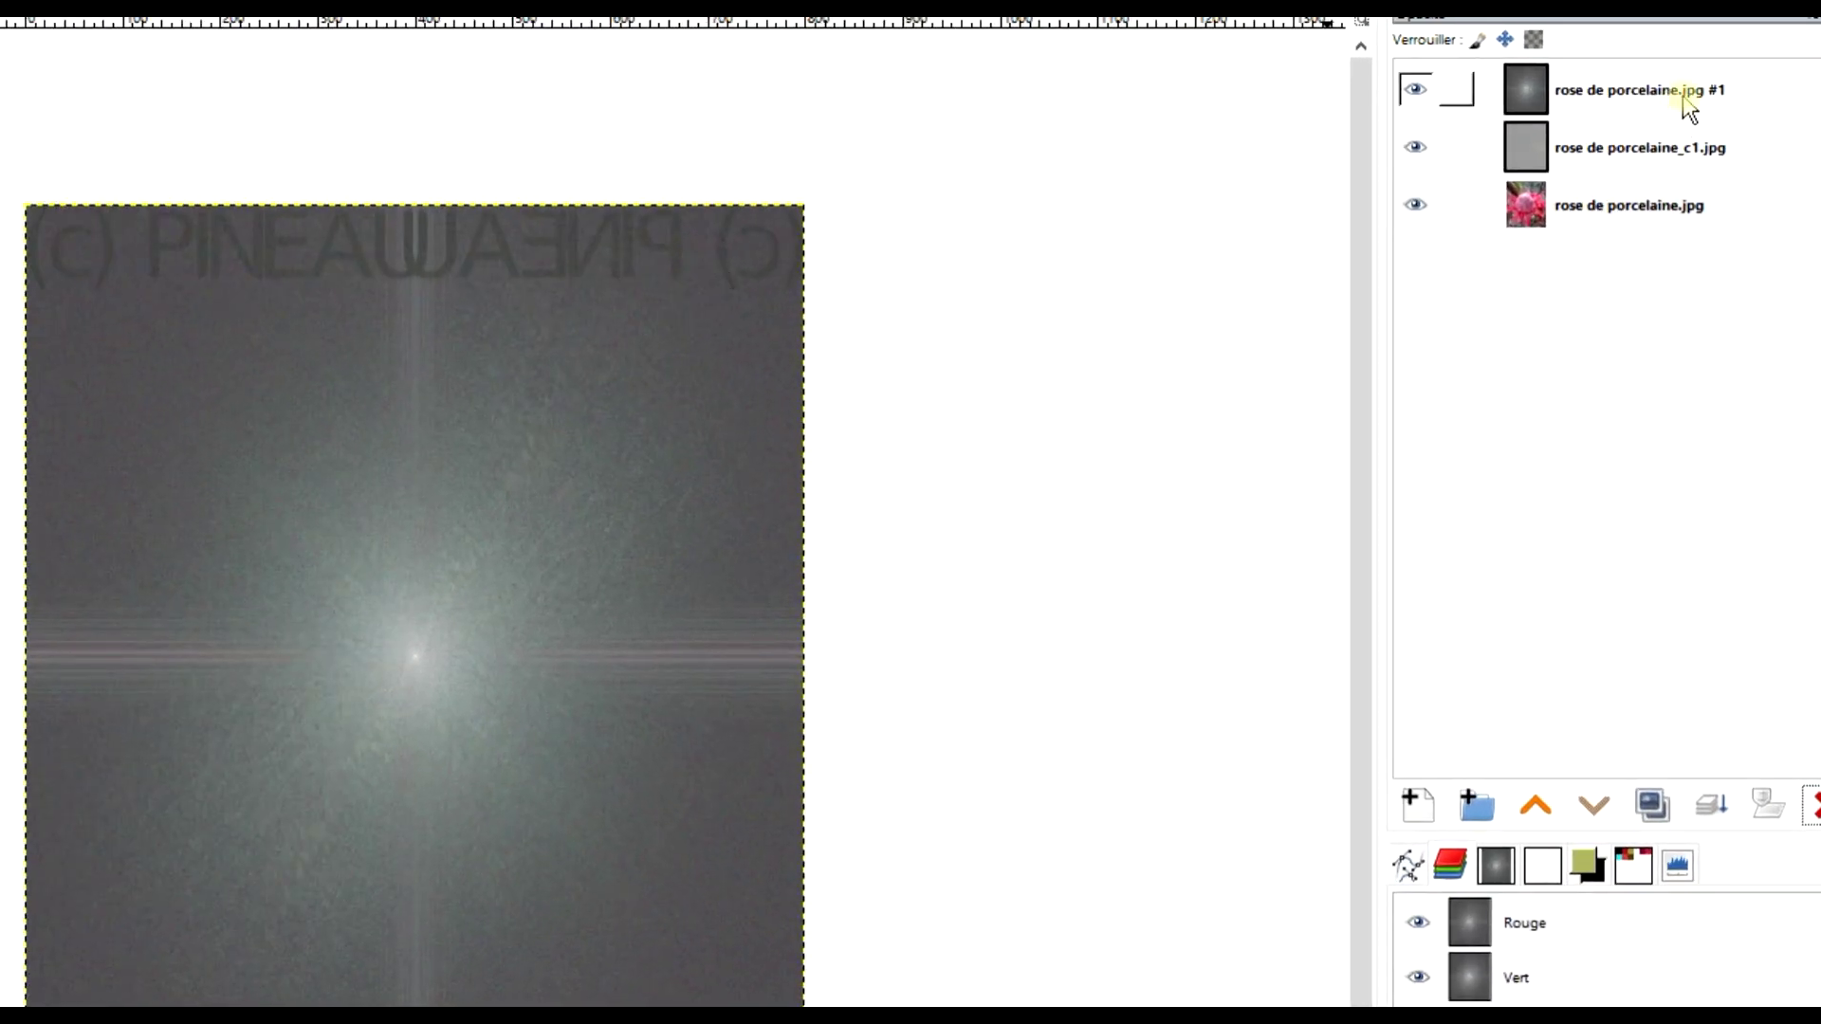
click(1675, 108)
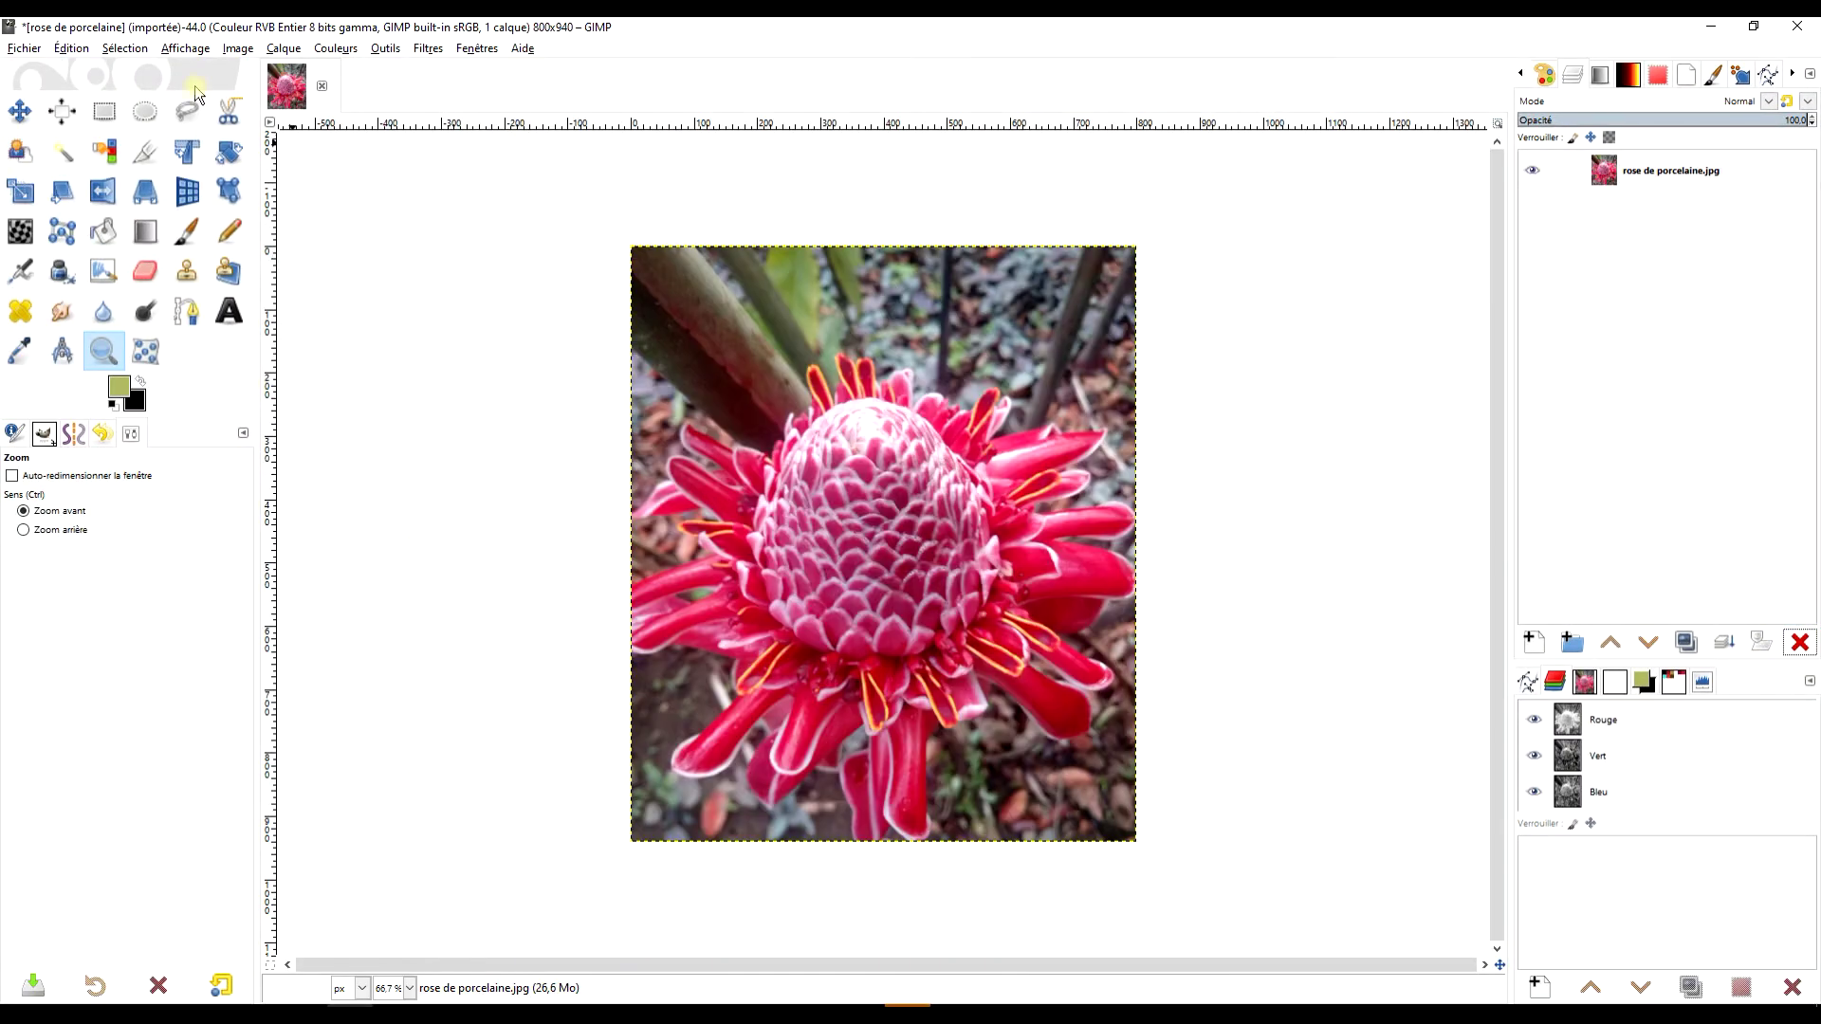
Step: Export the watermarked photo as rose de porcelaine-w.jpg, replacing the existing file, and close the image without saving its changes
click(5, 52)
click(150, 318)
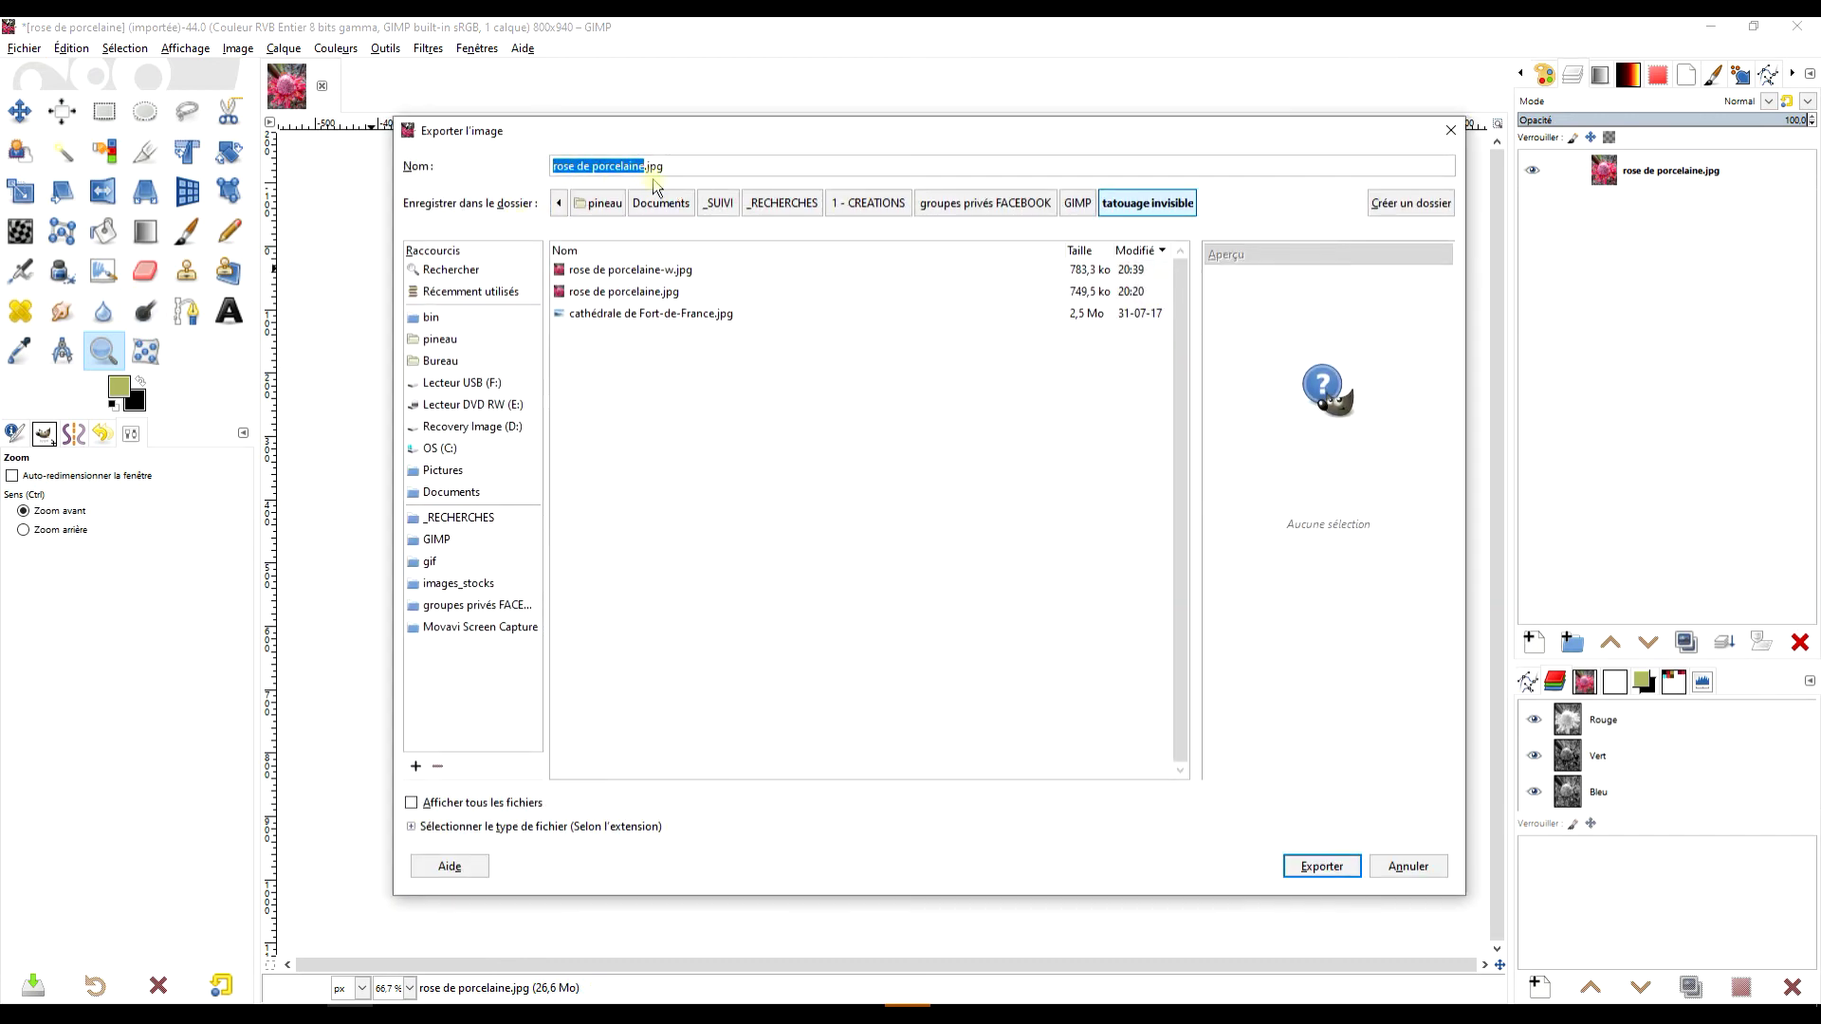
click(646, 271)
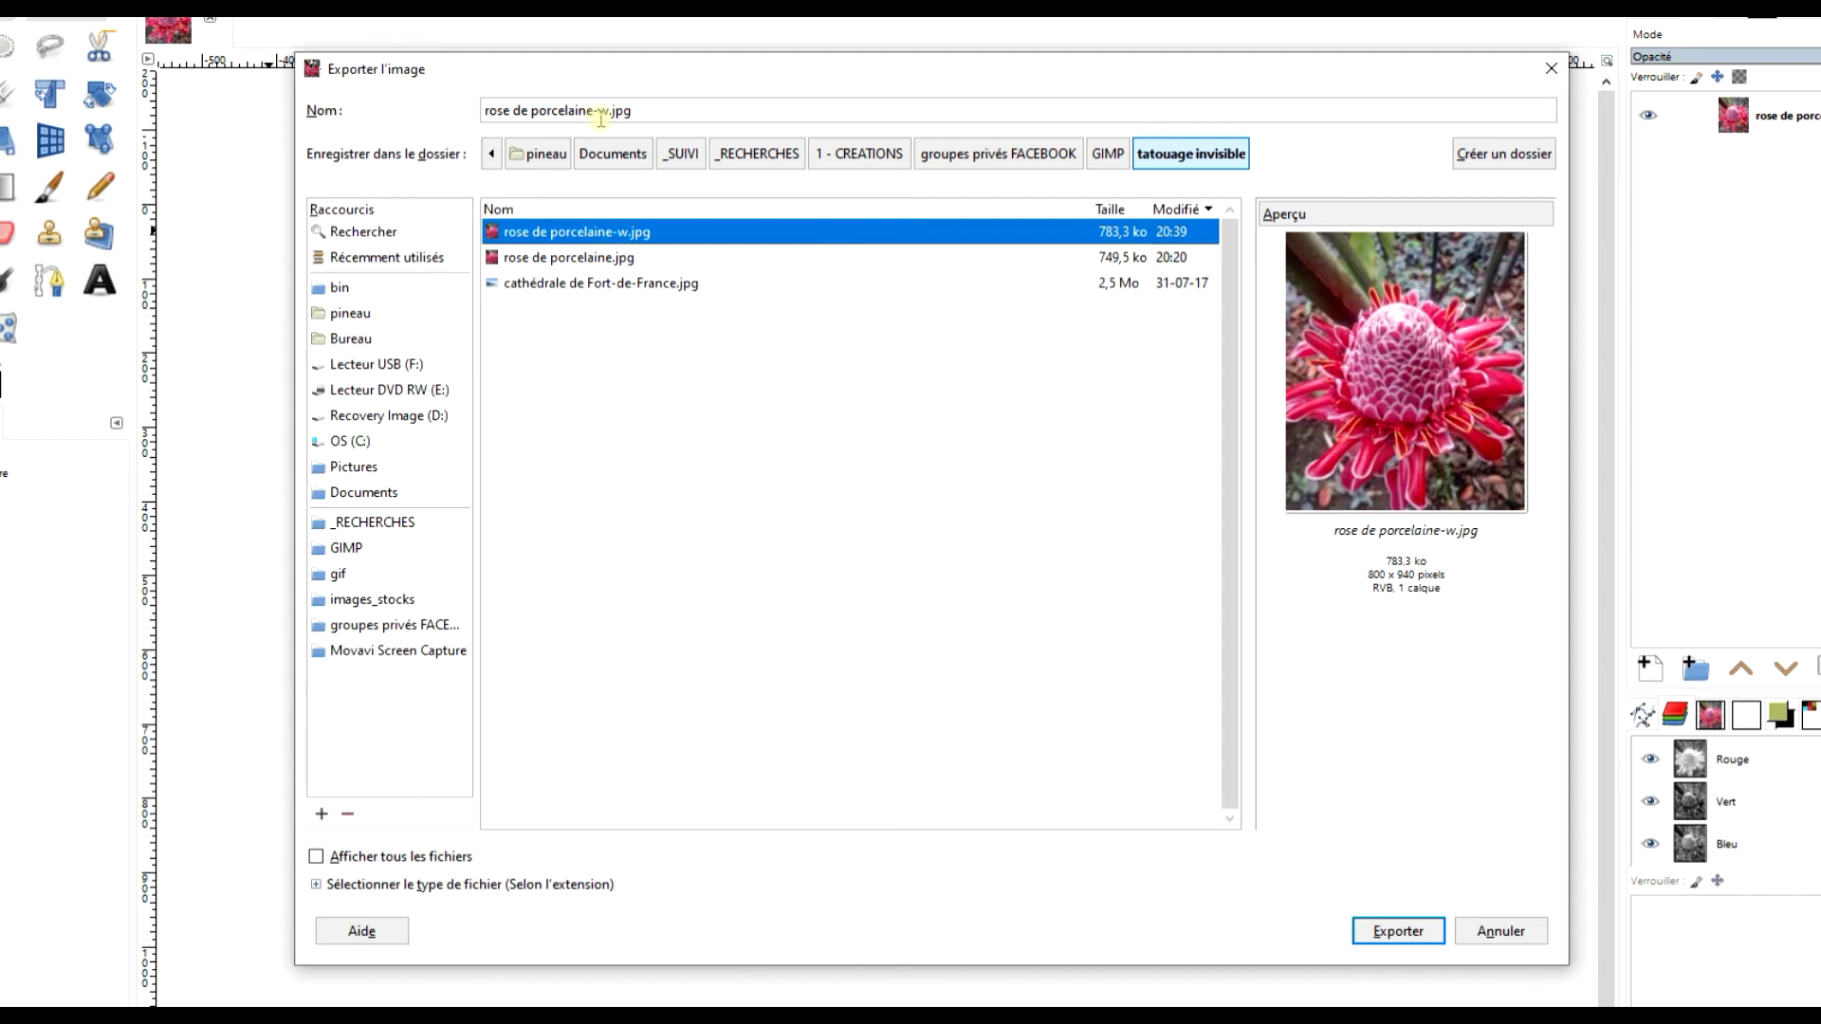
click(1400, 930)
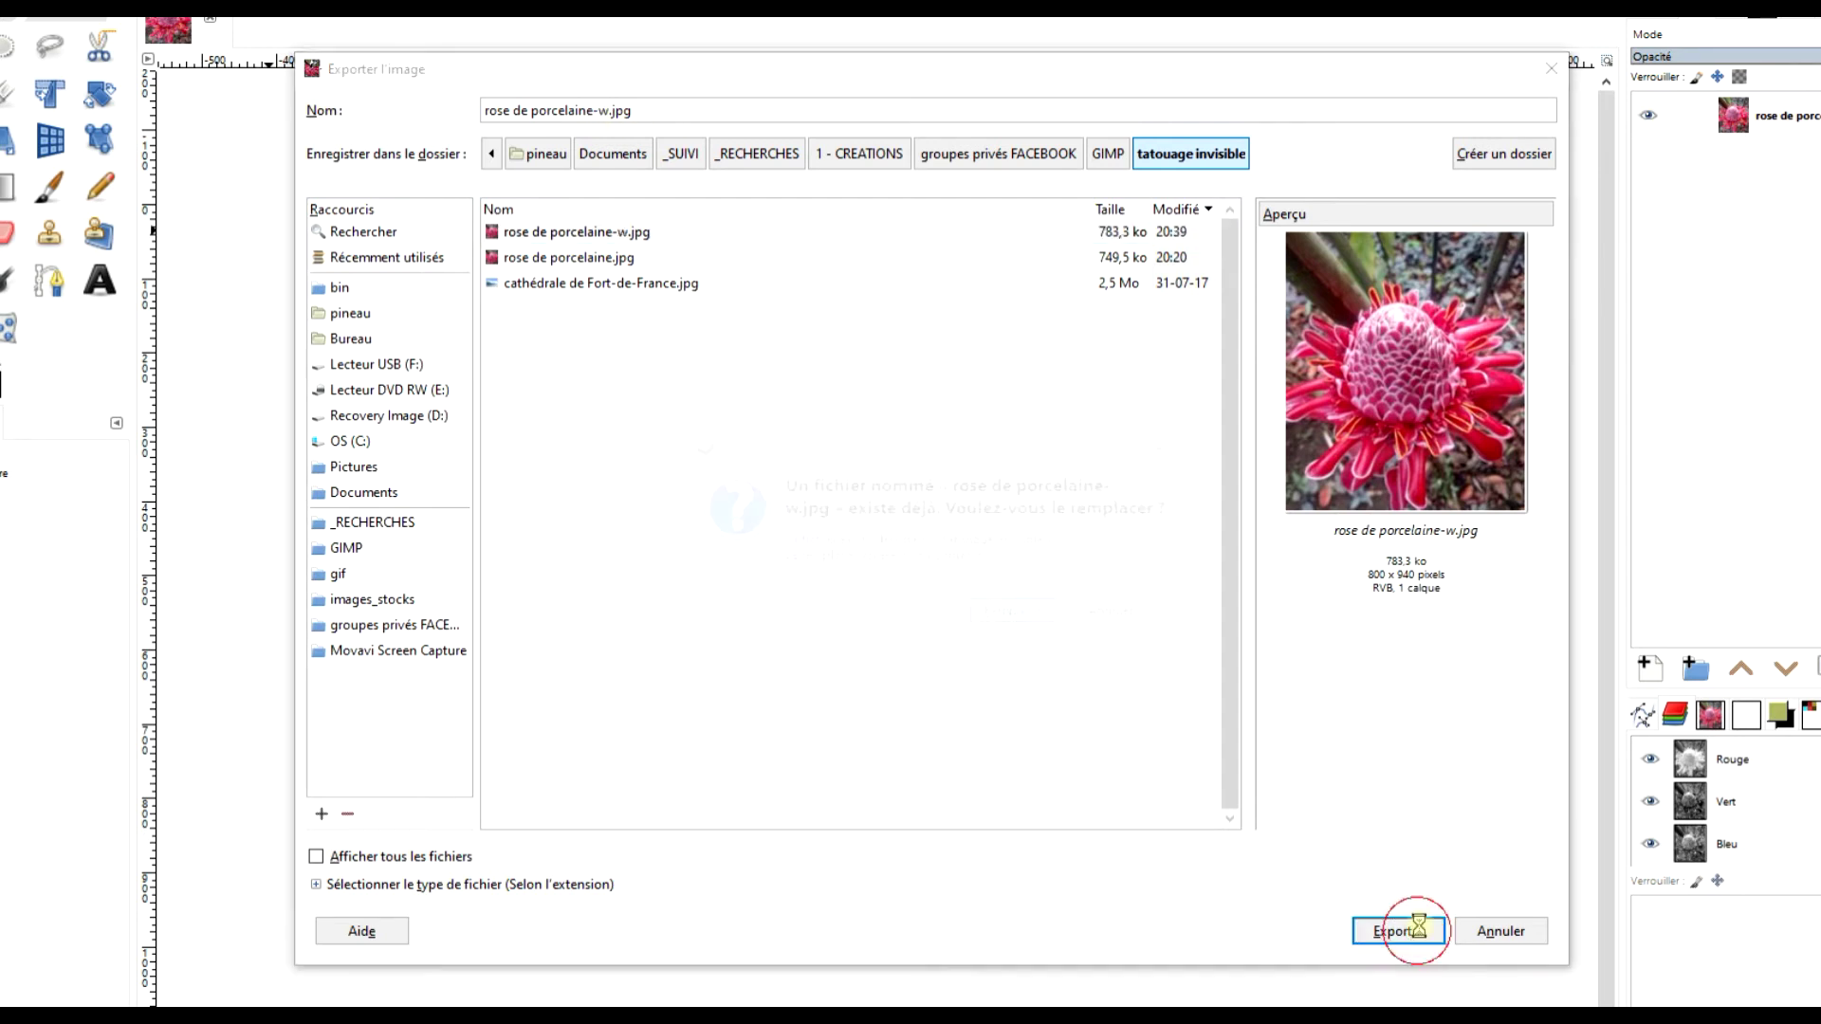
click(1020, 616)
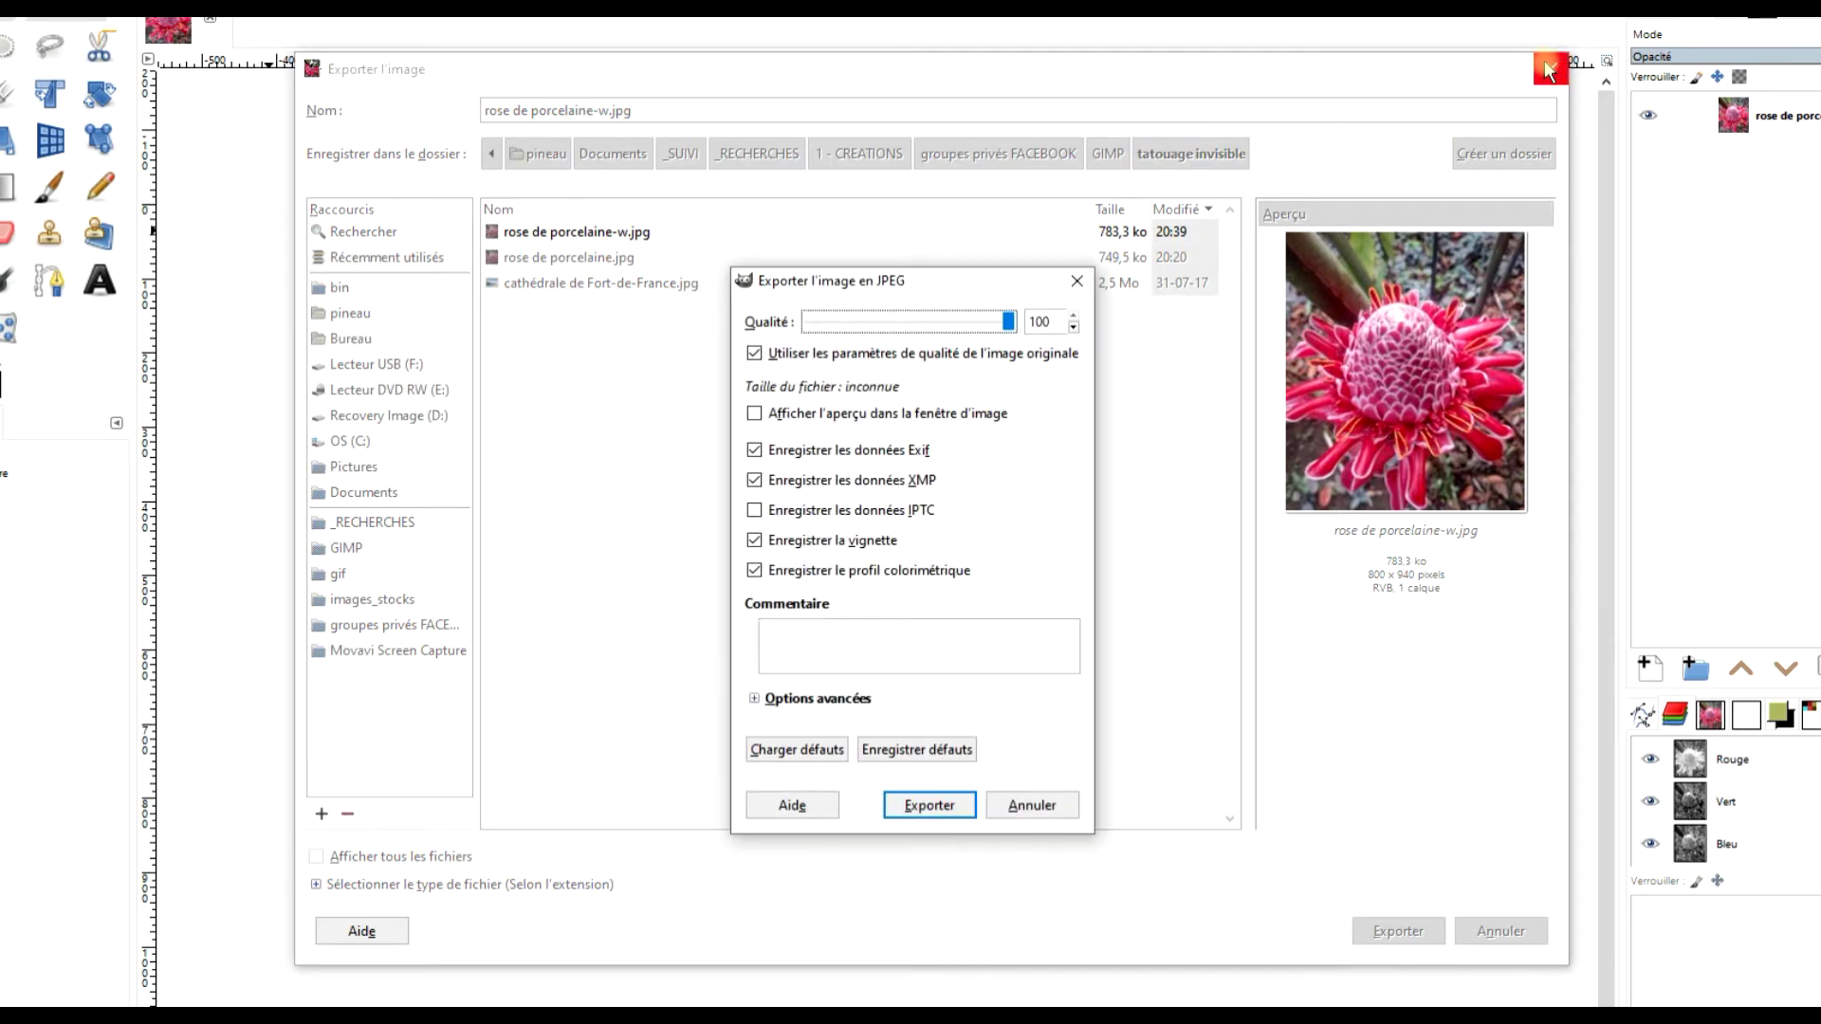
click(922, 802)
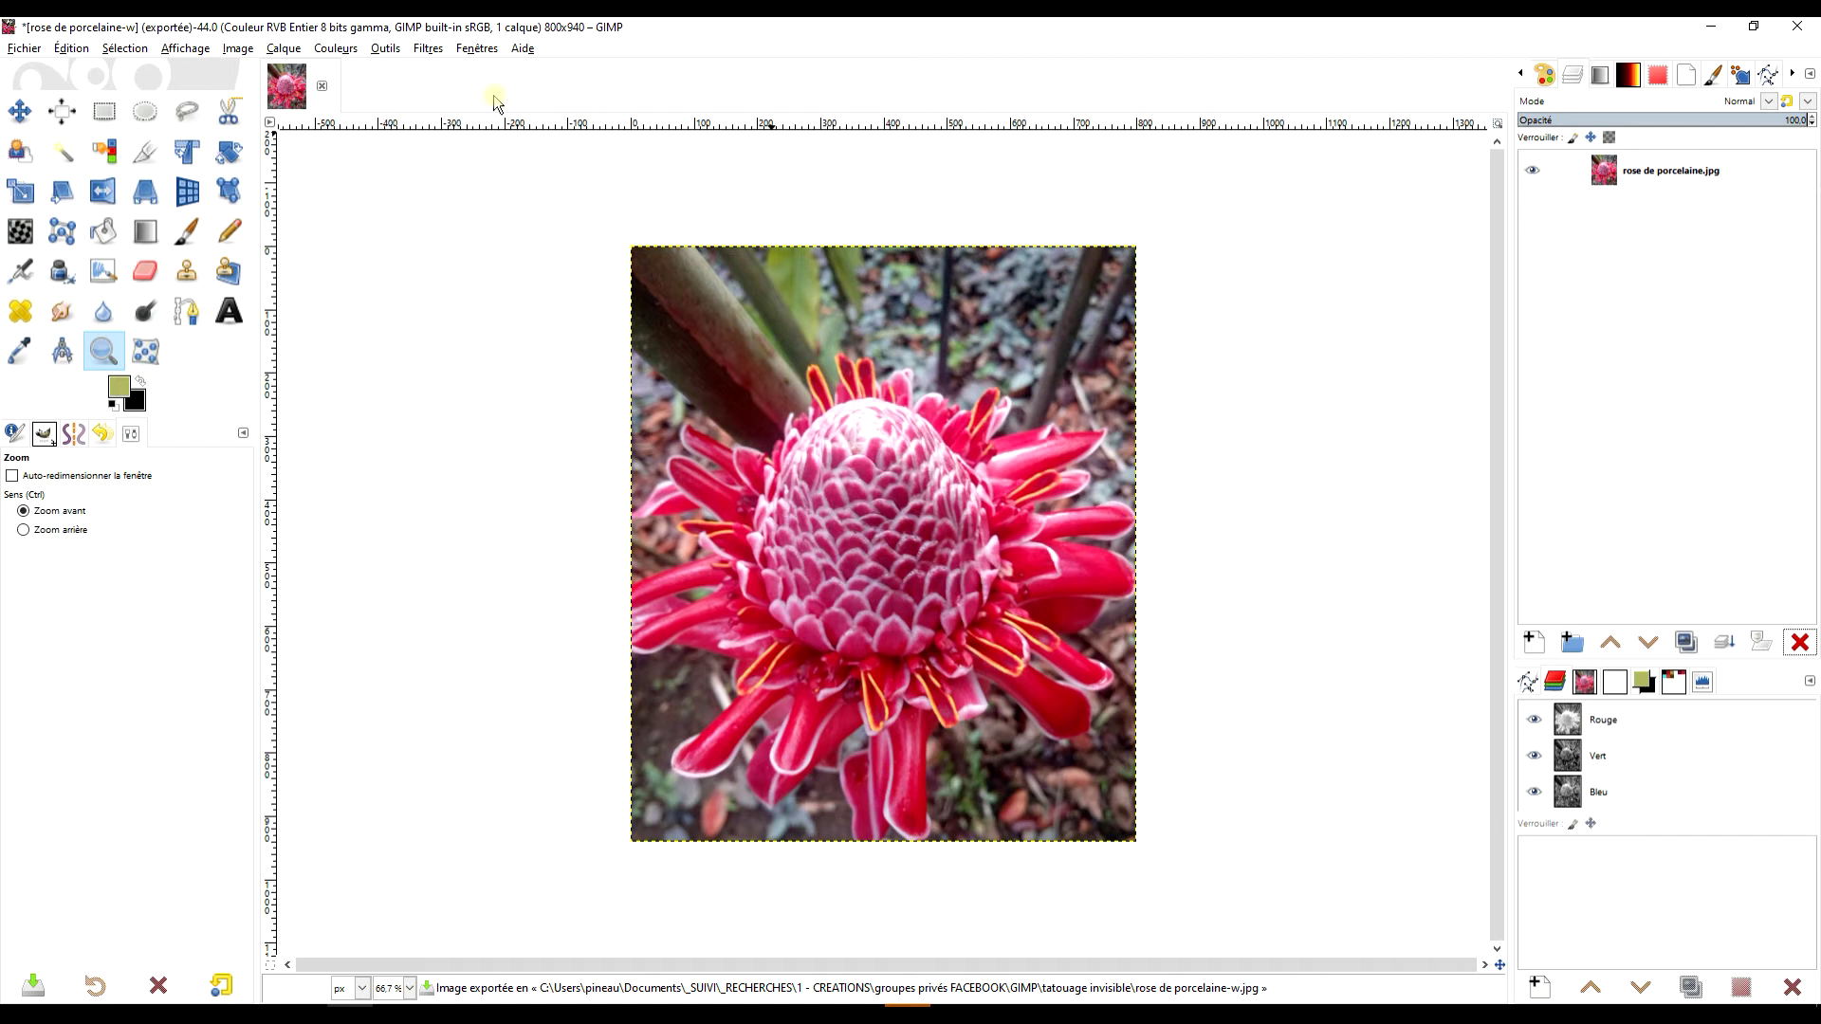
click(324, 90)
click(877, 648)
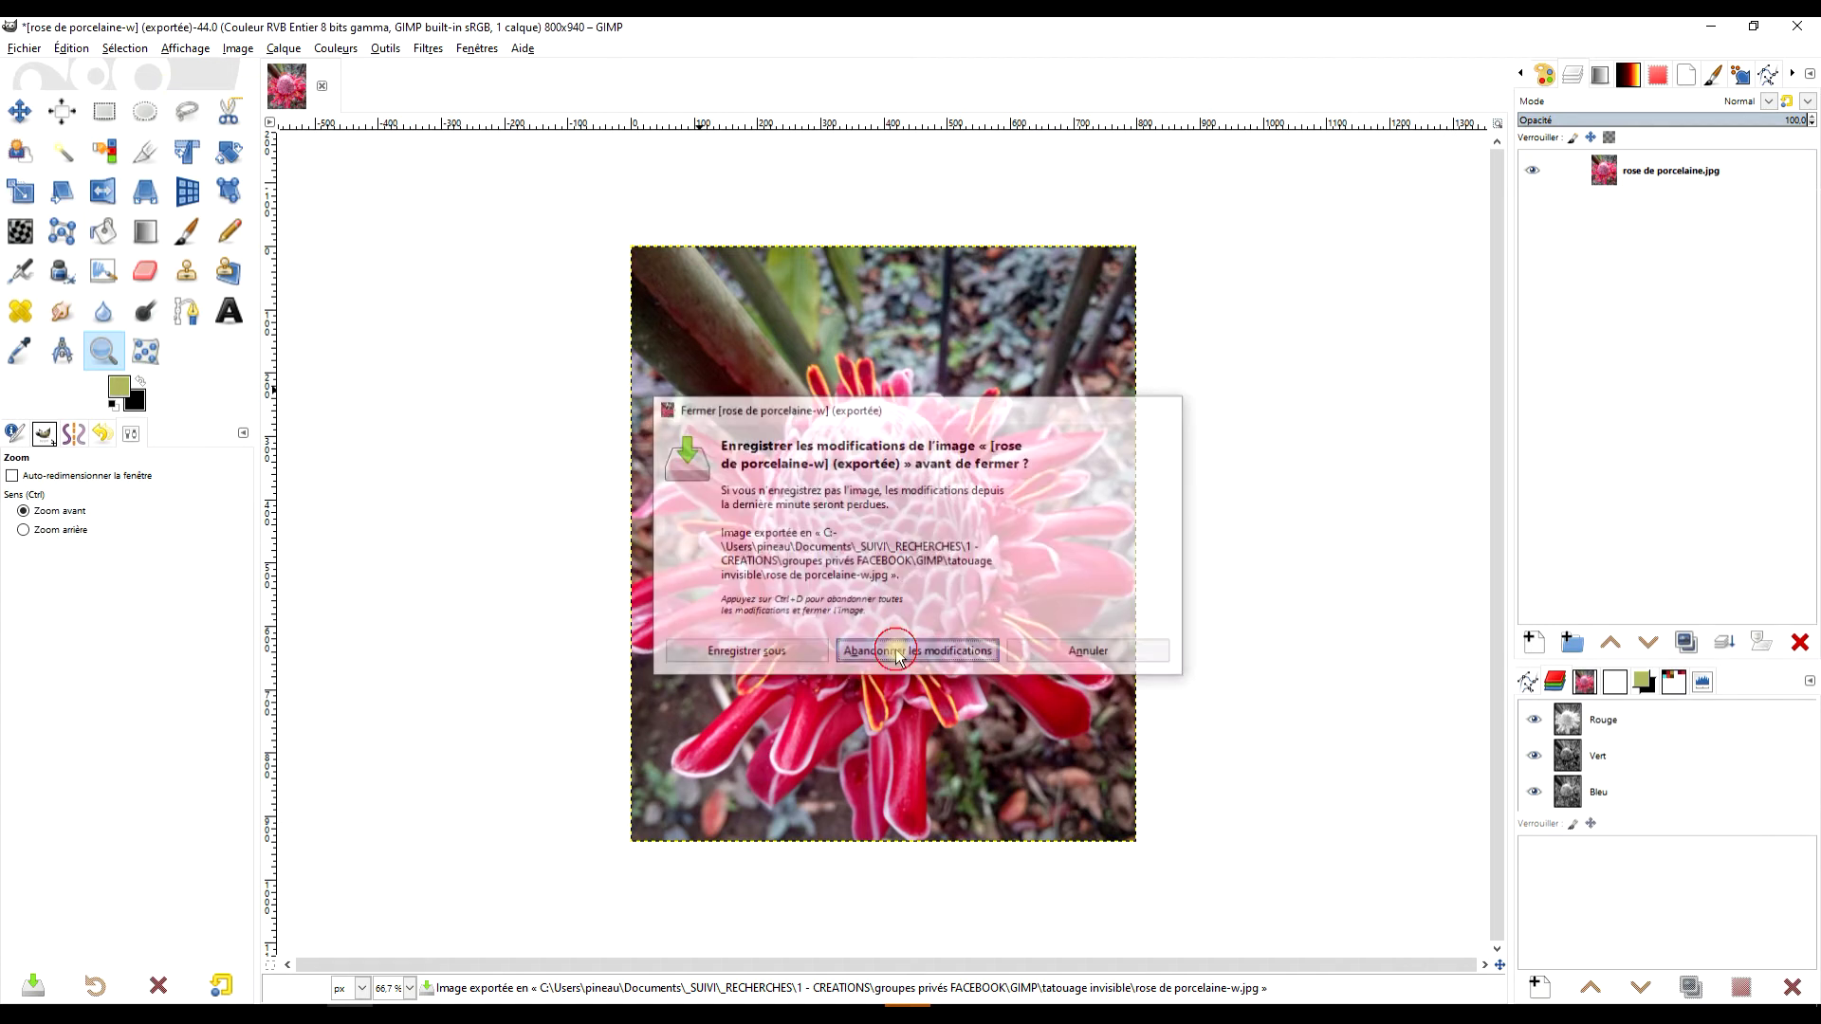
Step: Open the exported image rose de porcelaine-w.jpg from the tatouage invisible folder
click(24, 47)
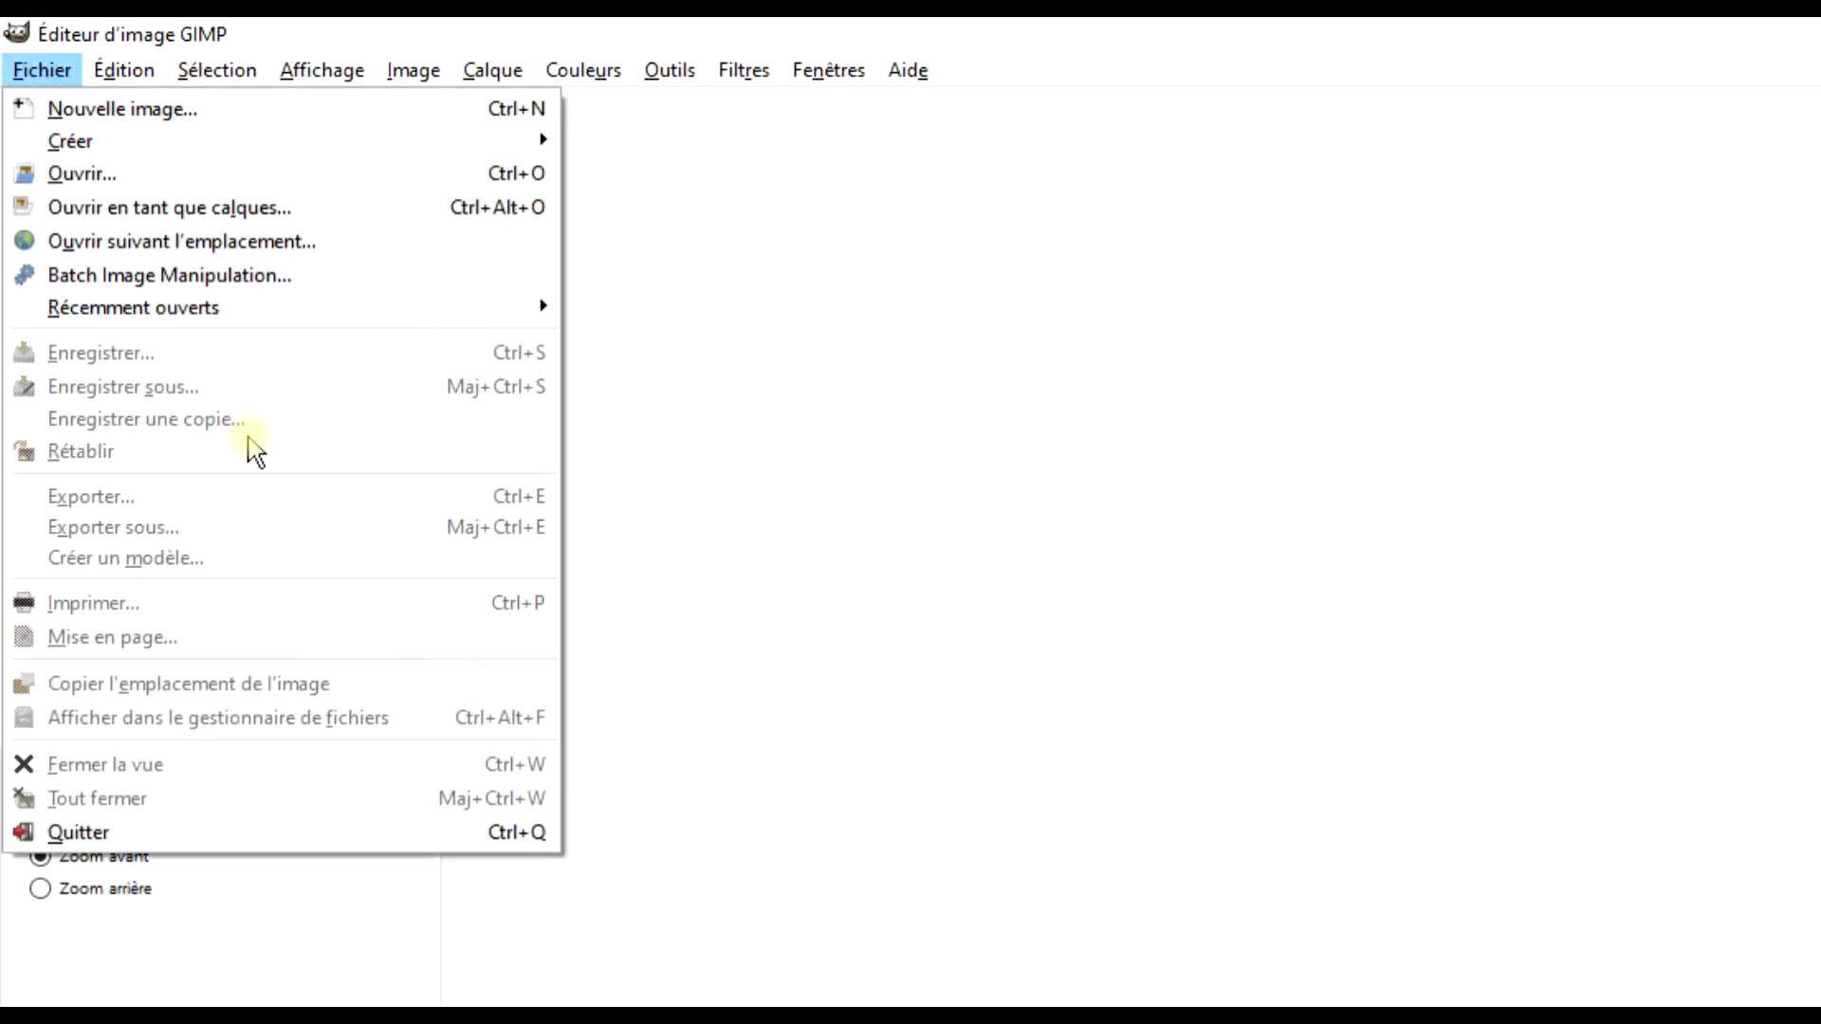
click(192, 204)
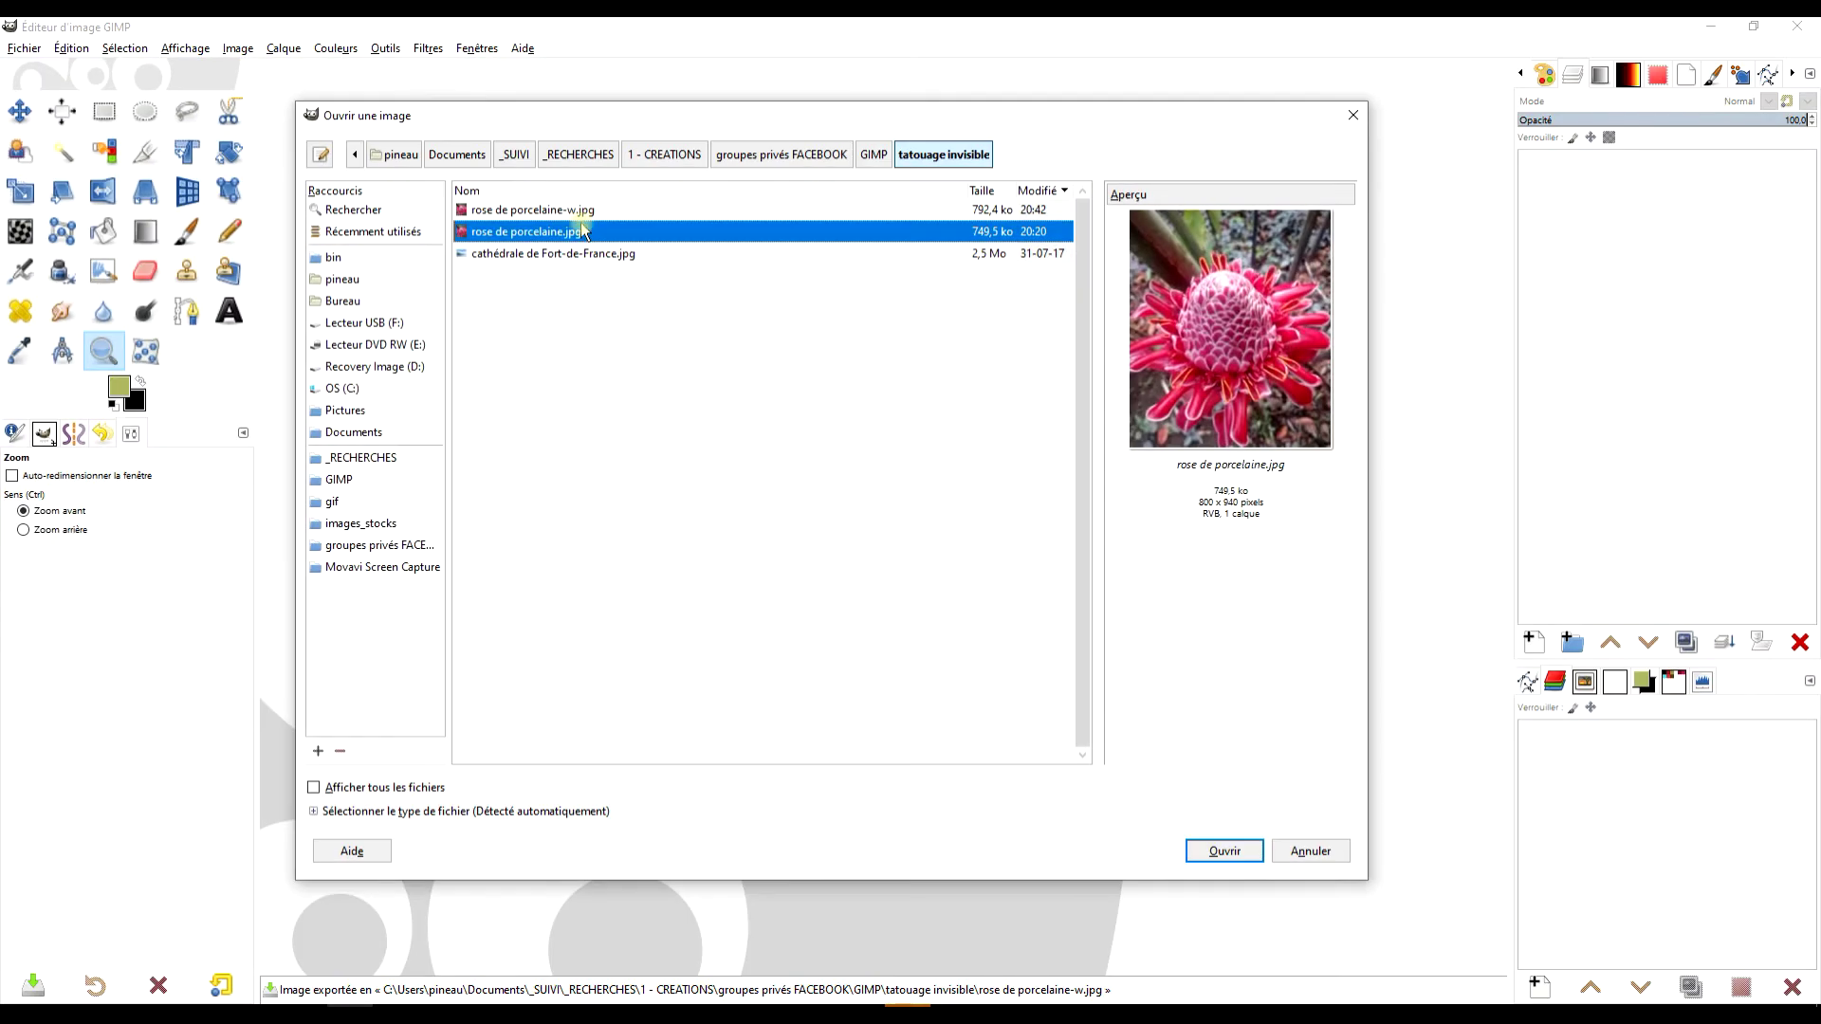
click(583, 211)
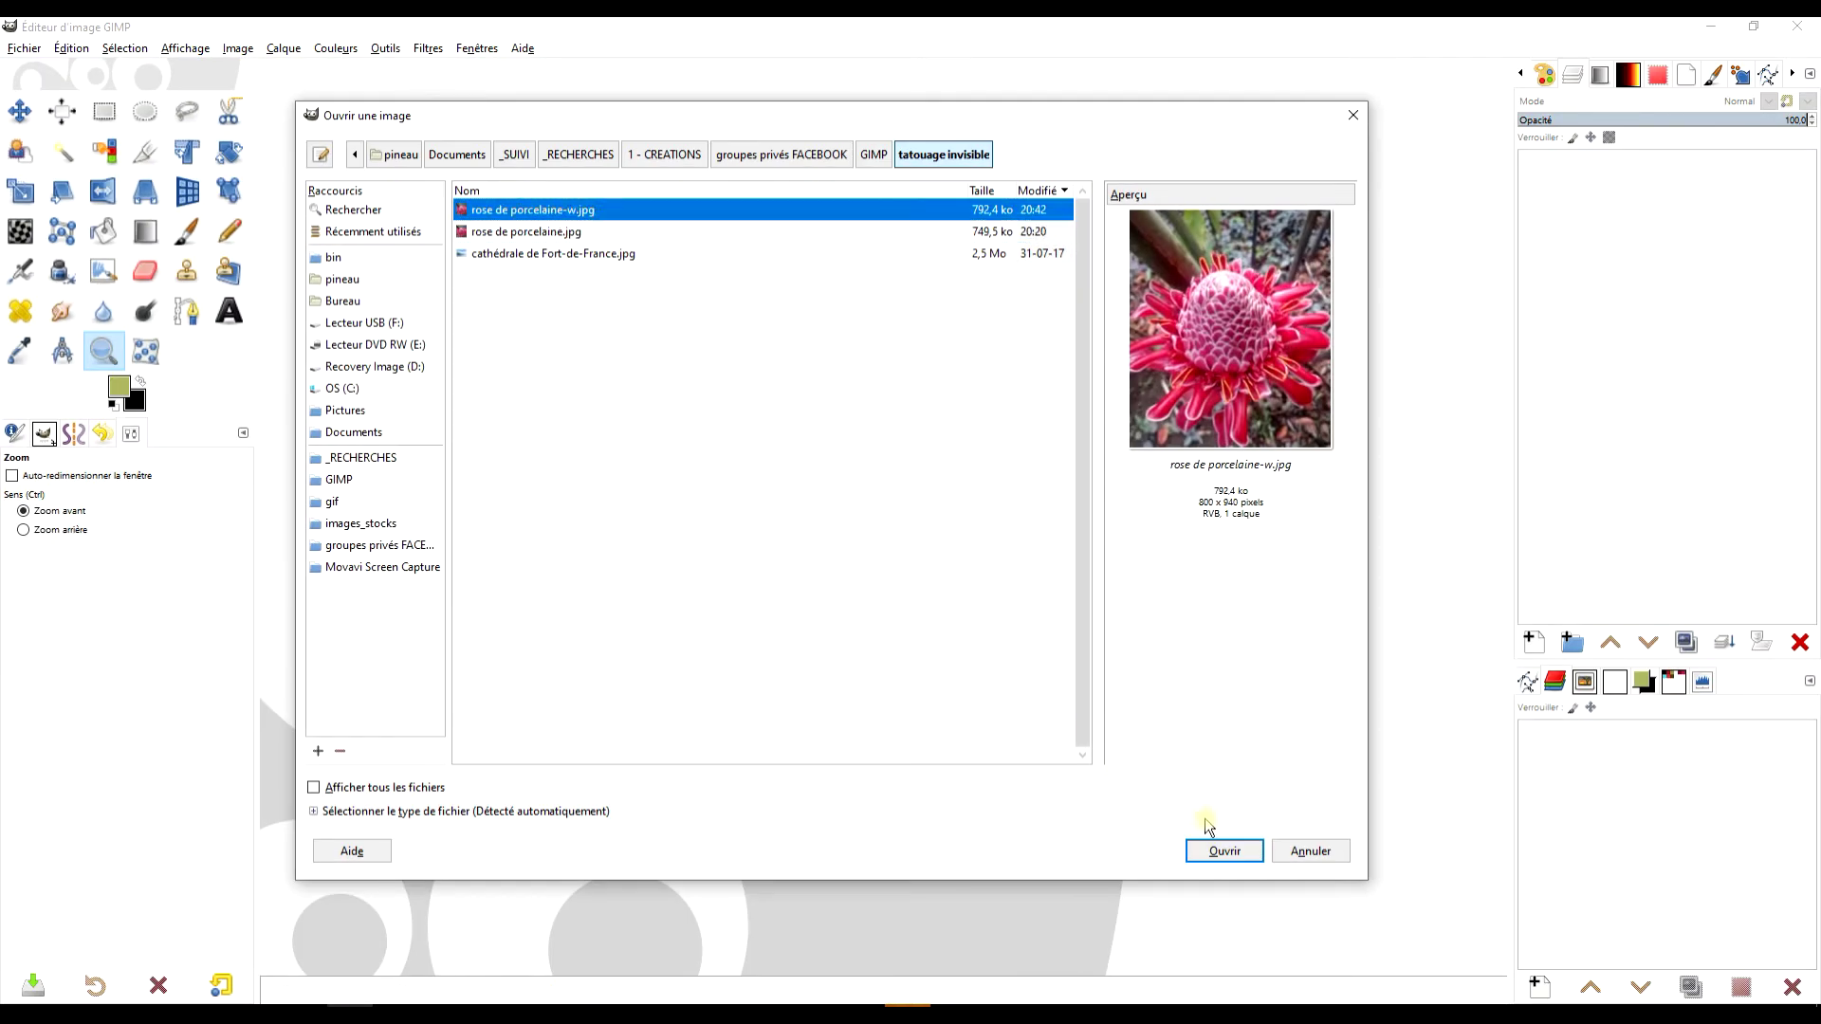
click(1222, 854)
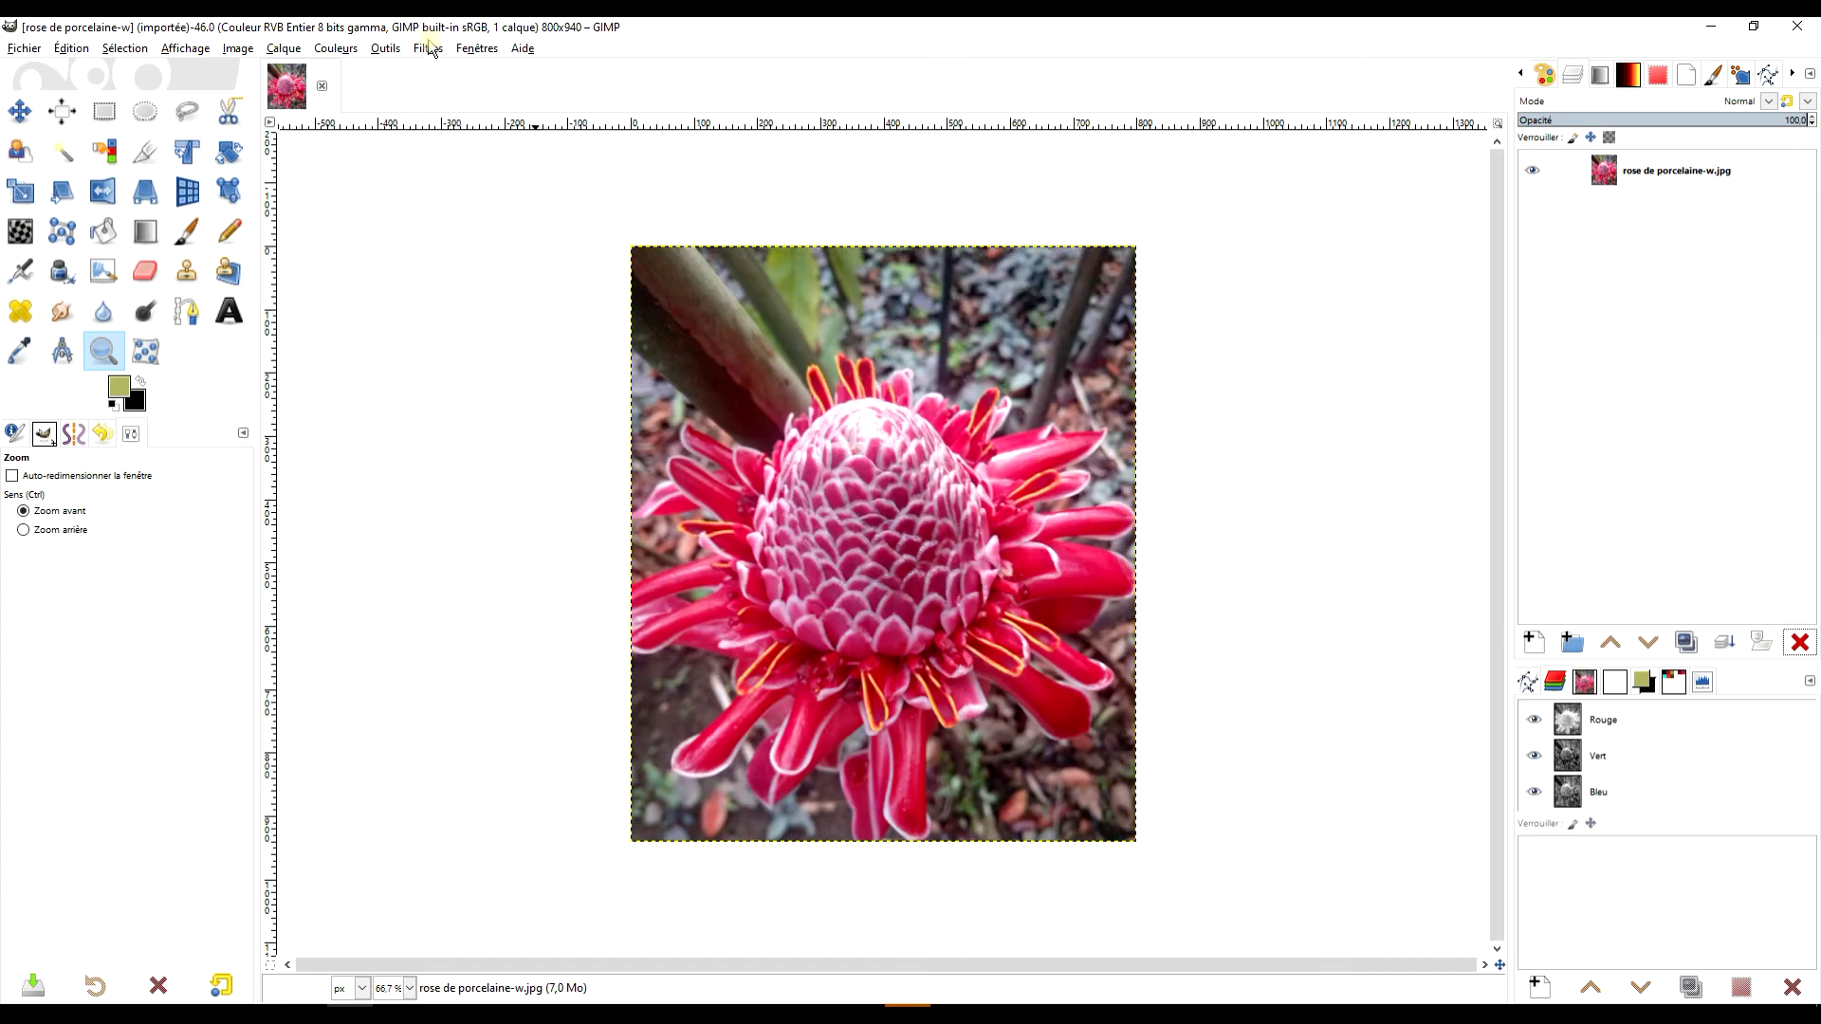
Step: Run the G'MIC-Qt Fourier Analysis filter on rose de porcelaine-w.jpg, outputting the result as new layers
click(428, 47)
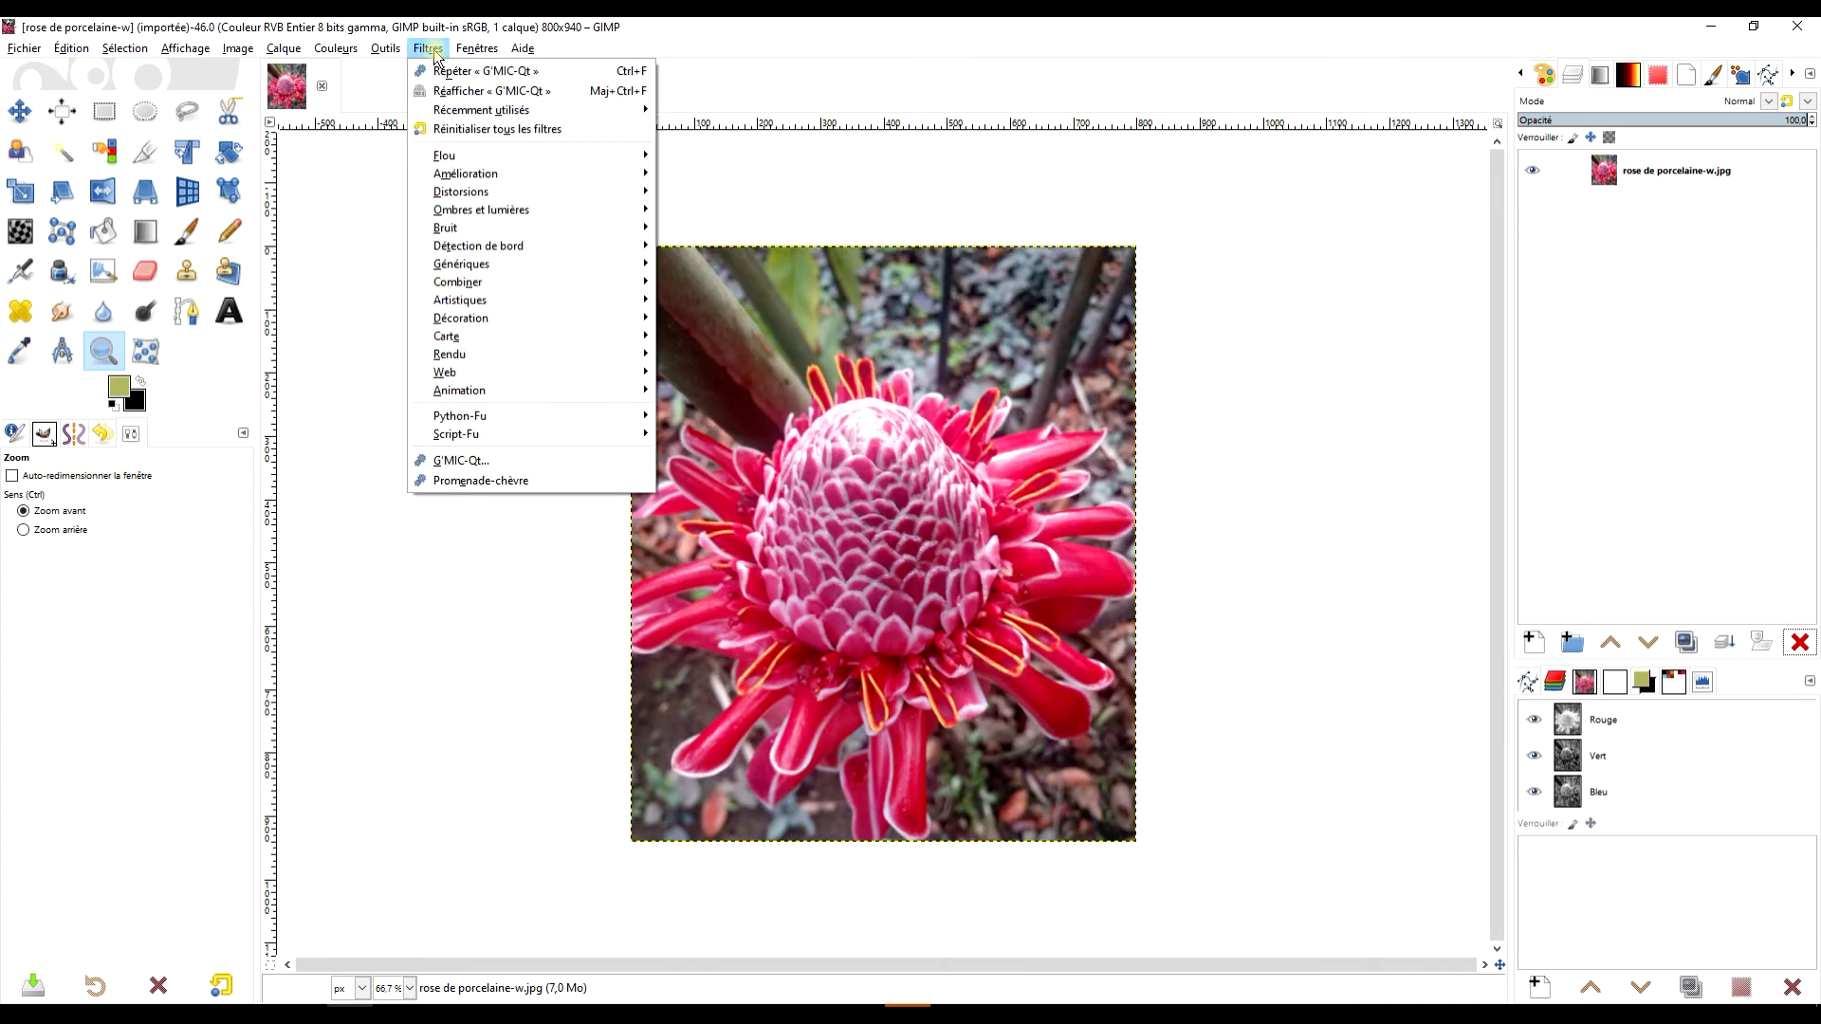
click(550, 462)
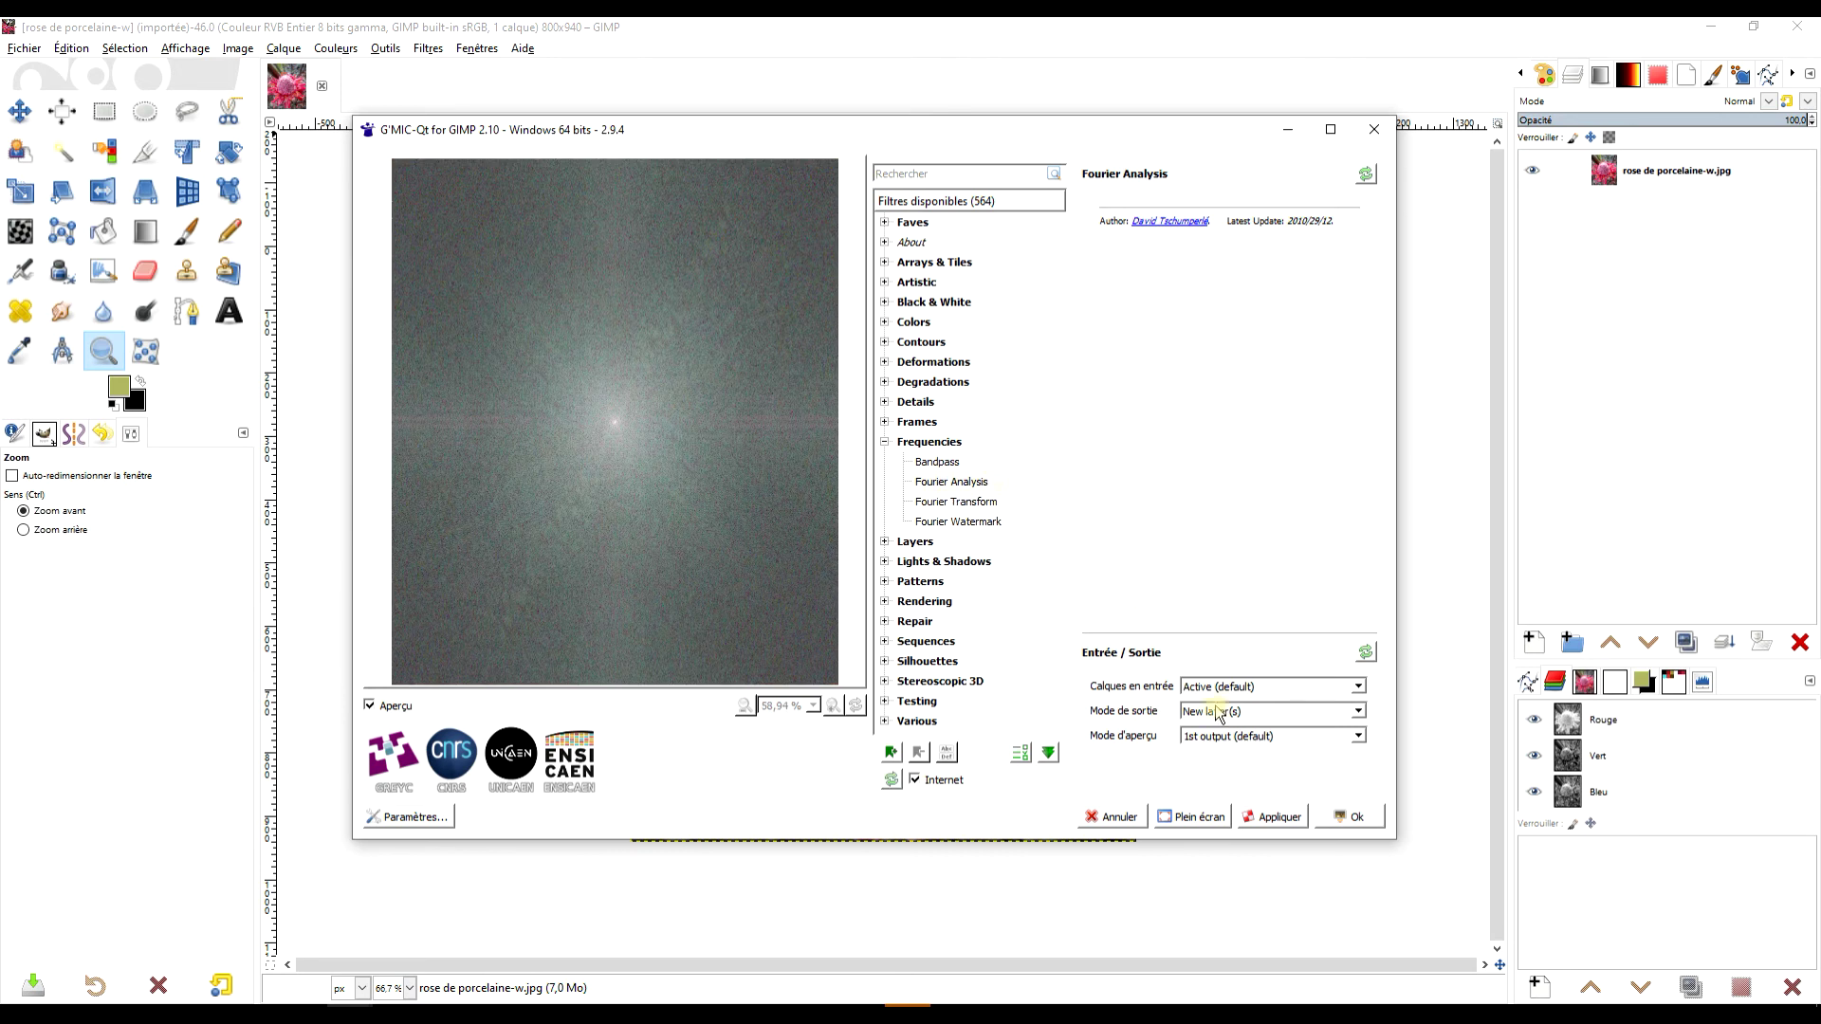
click(1356, 822)
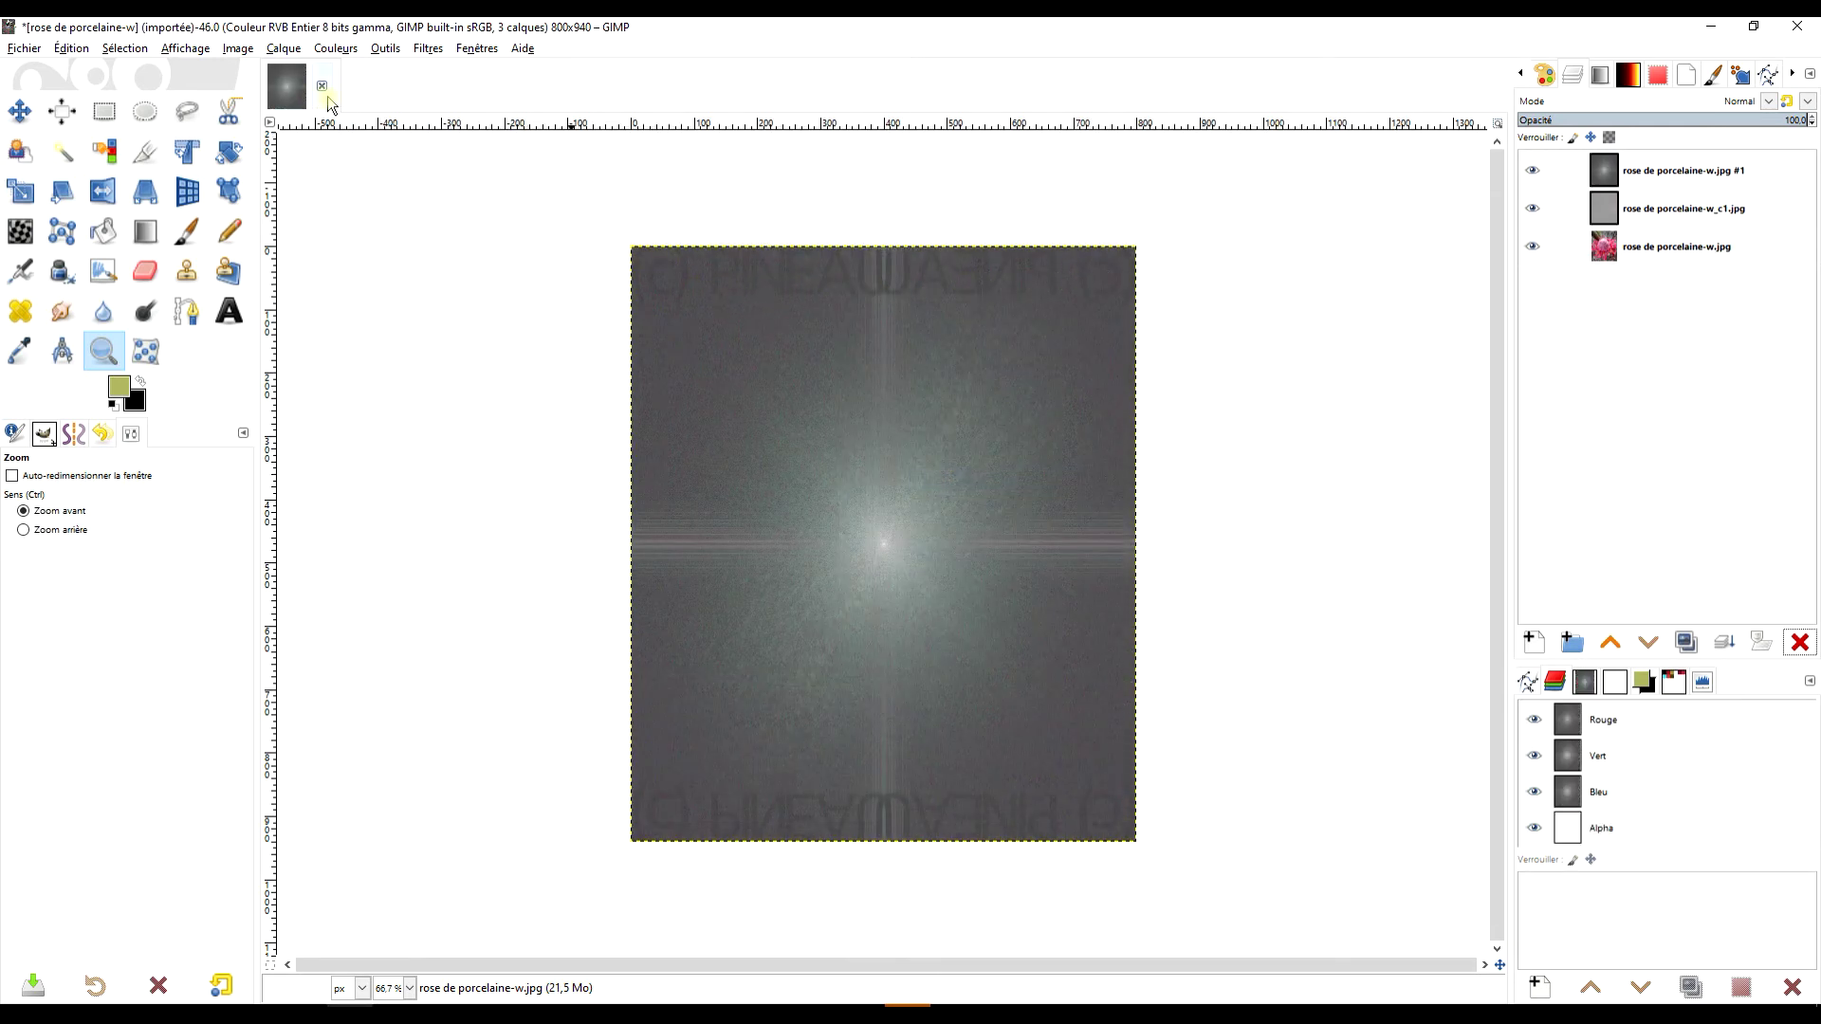
Step: Open the original, unwatermarked rose de porcelaine.jpg as a second image alongside the watermarked one
click(33, 52)
click(117, 114)
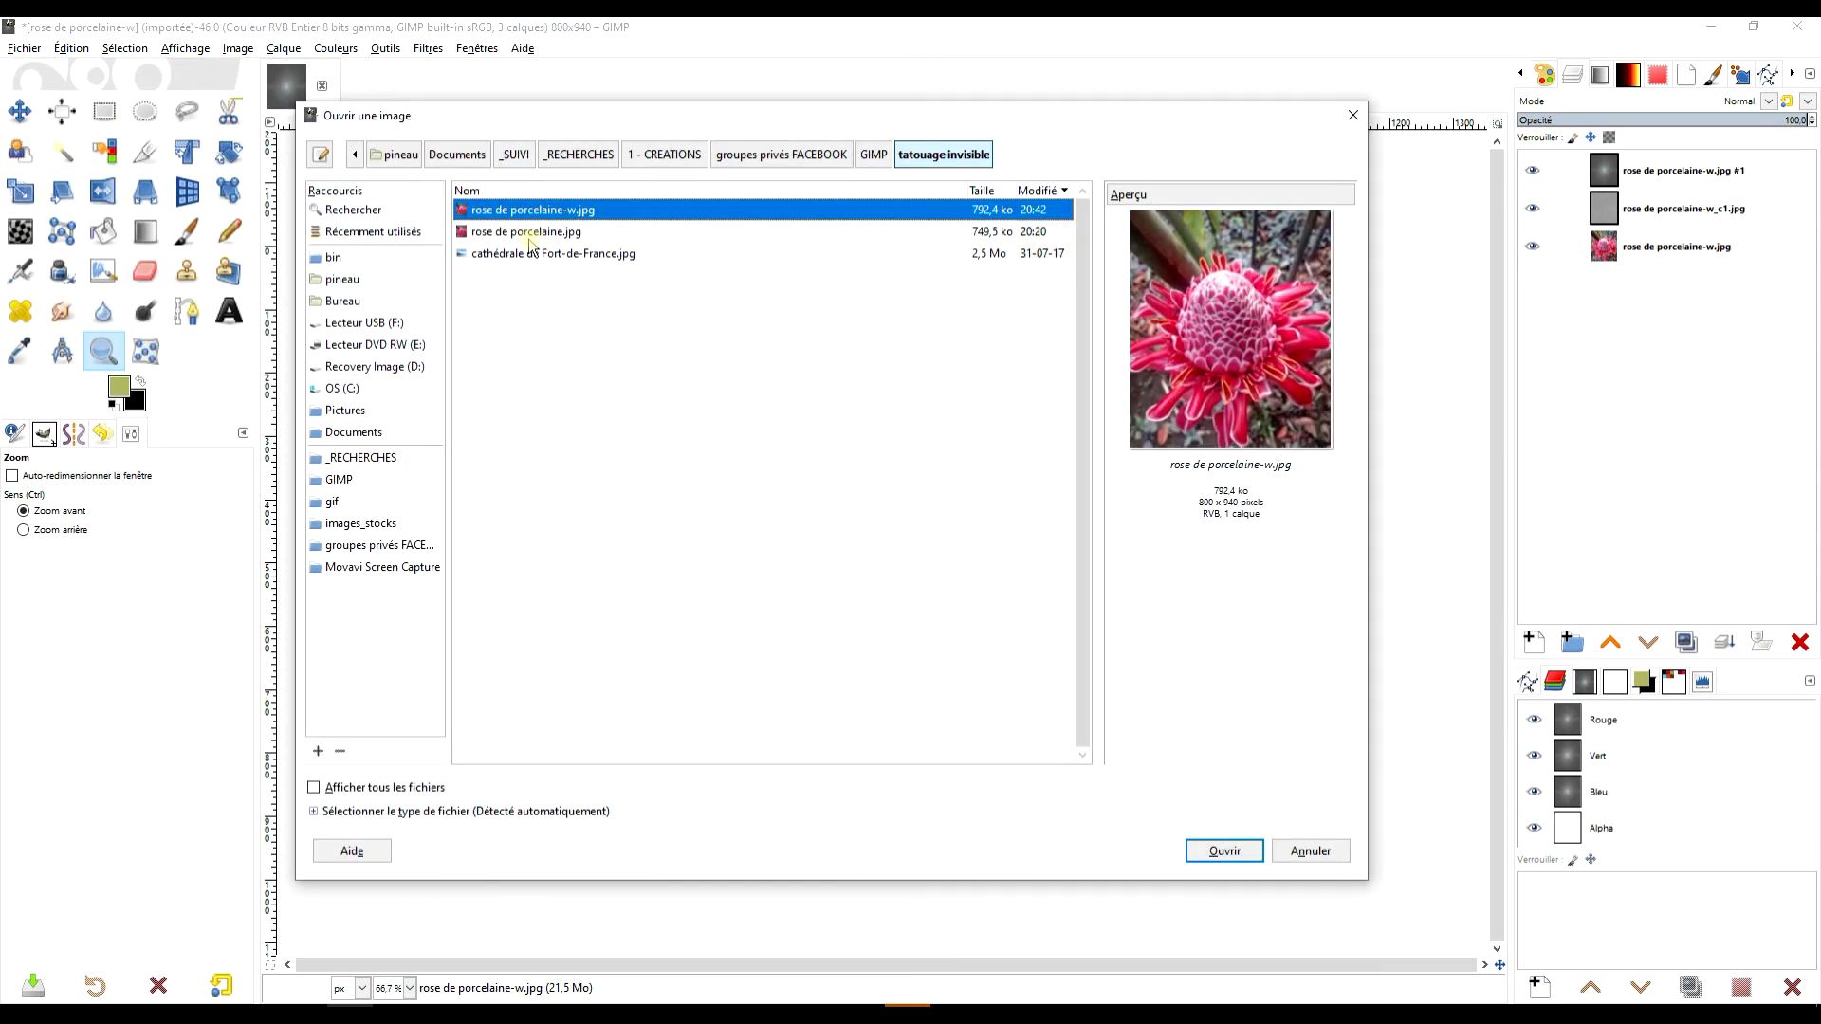
click(529, 239)
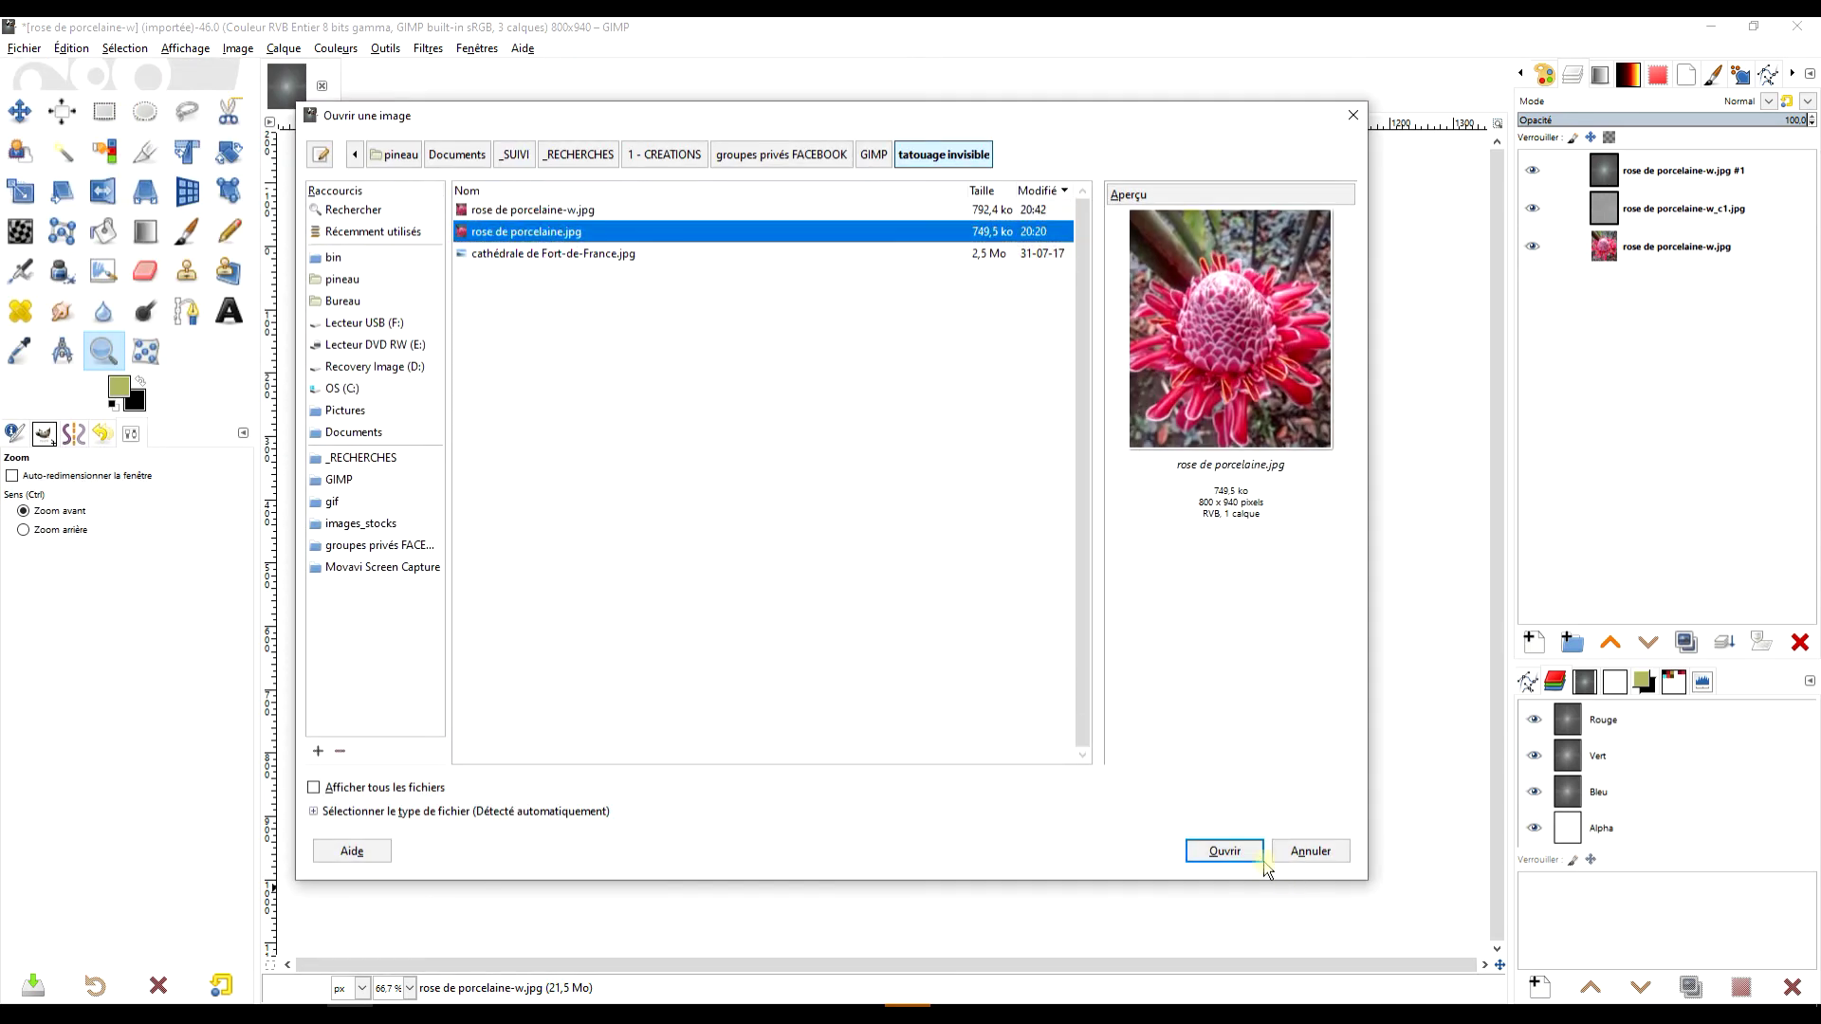
click(1223, 851)
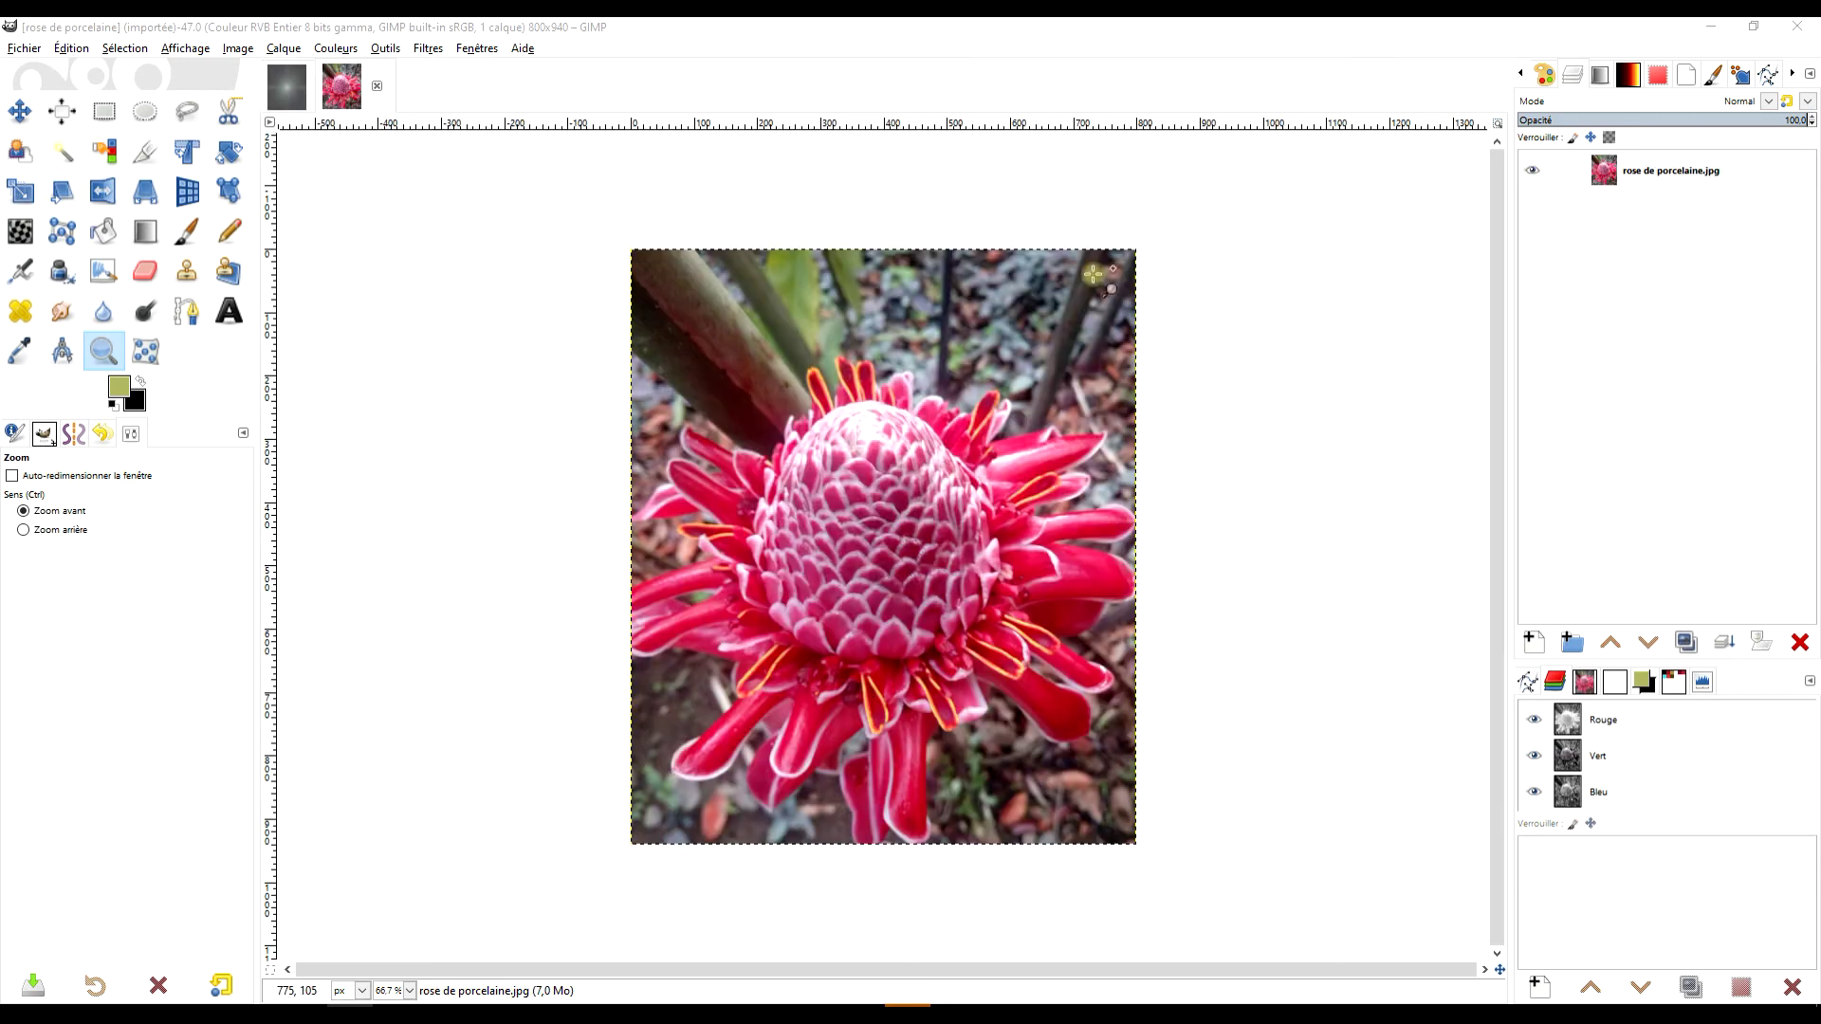
Step: Run the G'MIC-Qt Fourier Analysis filter on the original rose de porcelaine.jpg, outputting the result as new layers
click(428, 48)
click(428, 48)
click(428, 49)
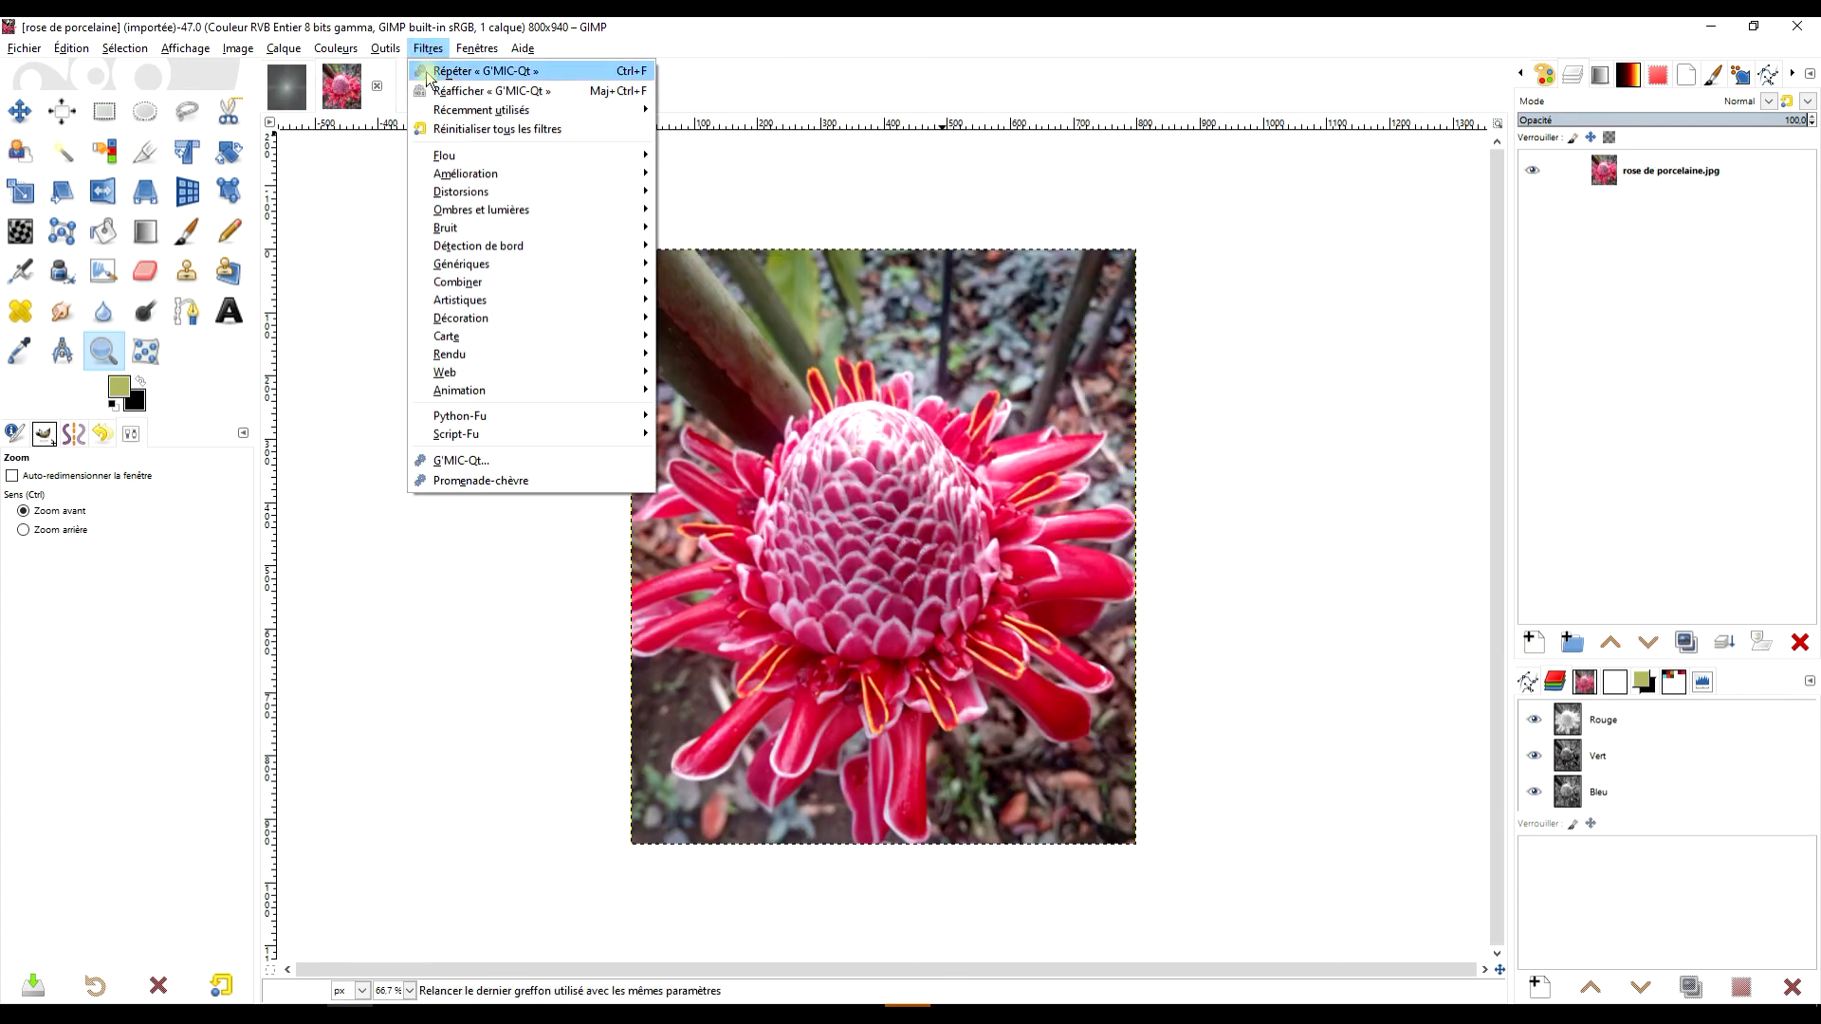
click(462, 461)
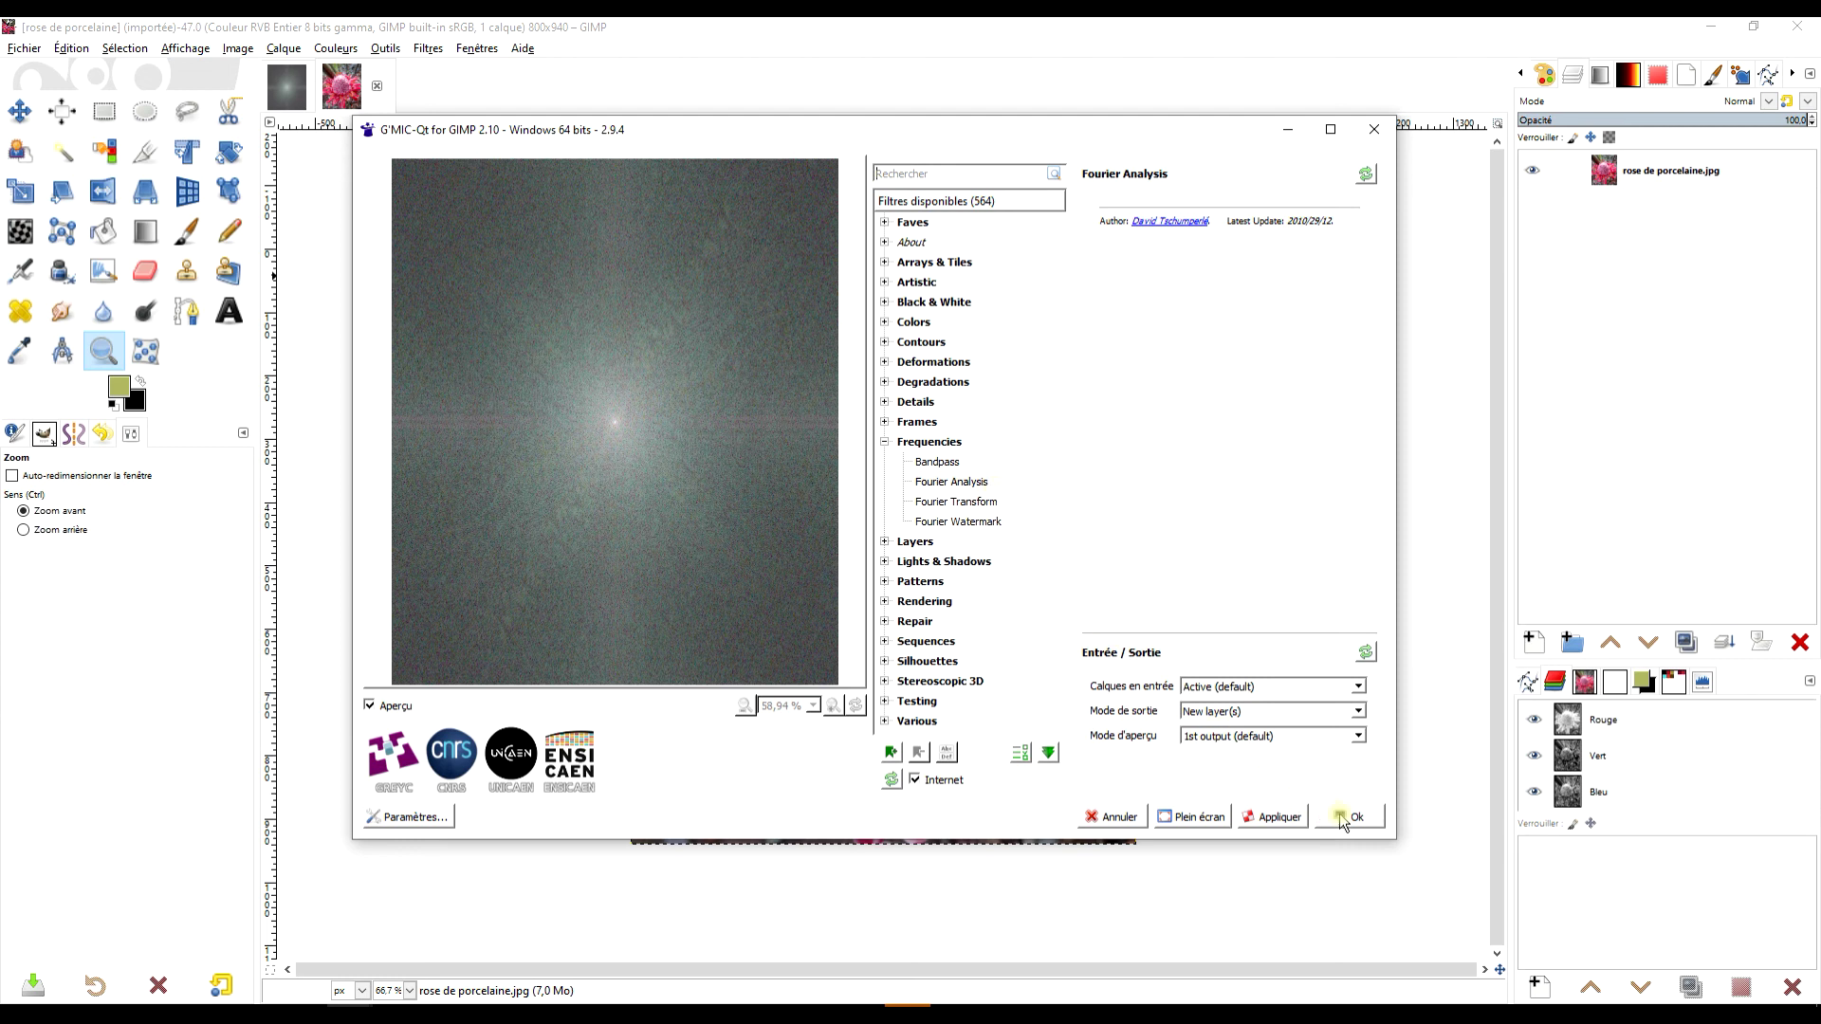
click(1351, 816)
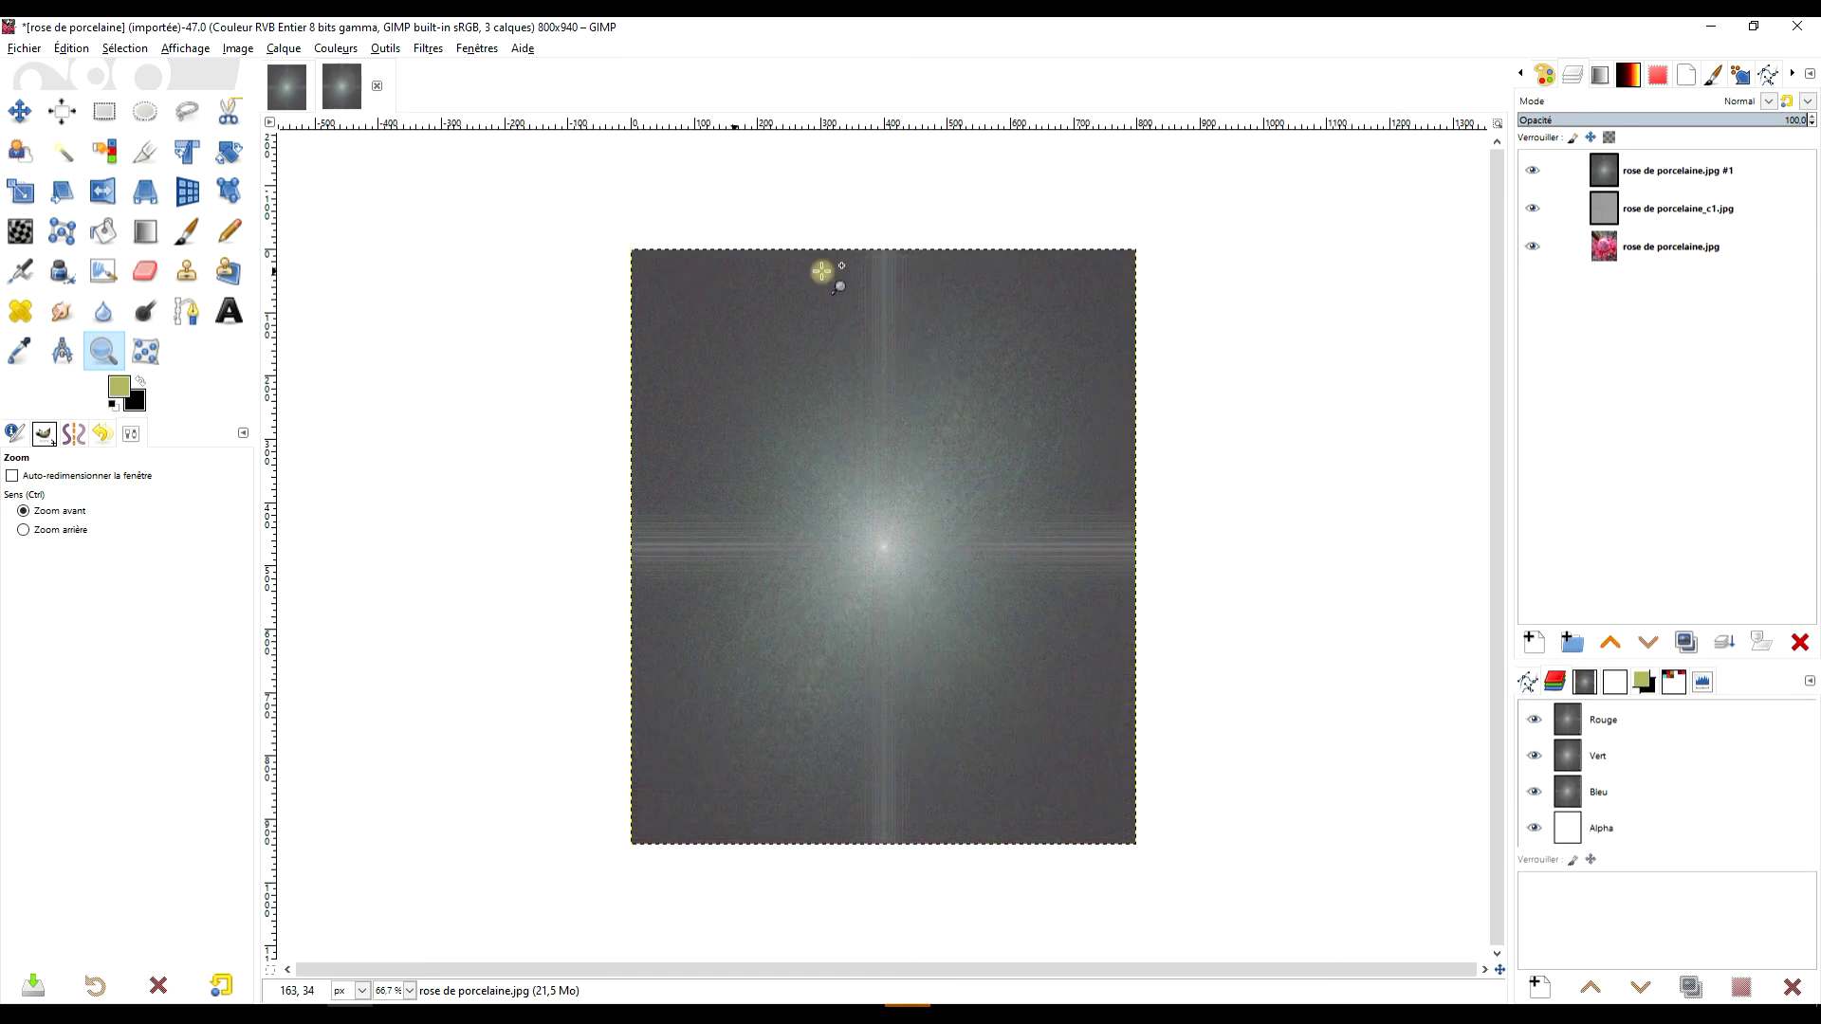
Step: Inspect the upper part of the original photo's Fourier spectrum up close and compare it with the watermarked image's spectrum
drag(610, 228, 1223, 359)
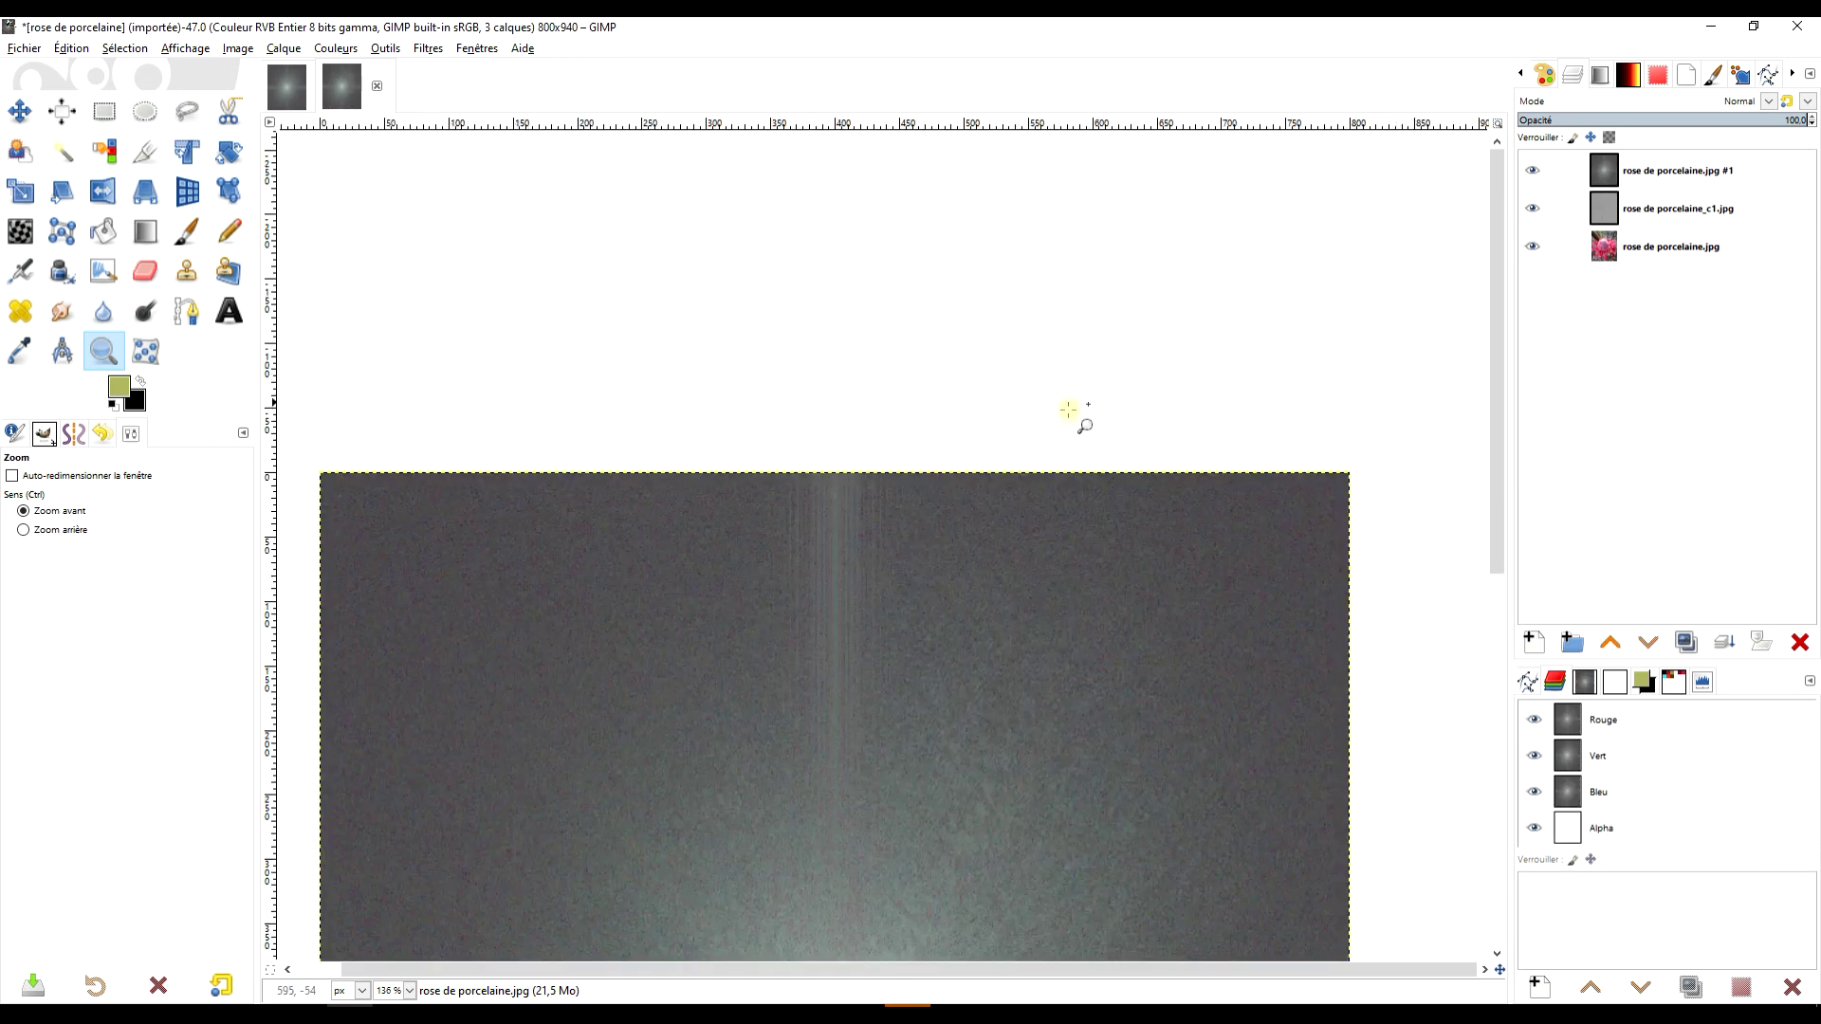
scroll(813, 602, down, 4)
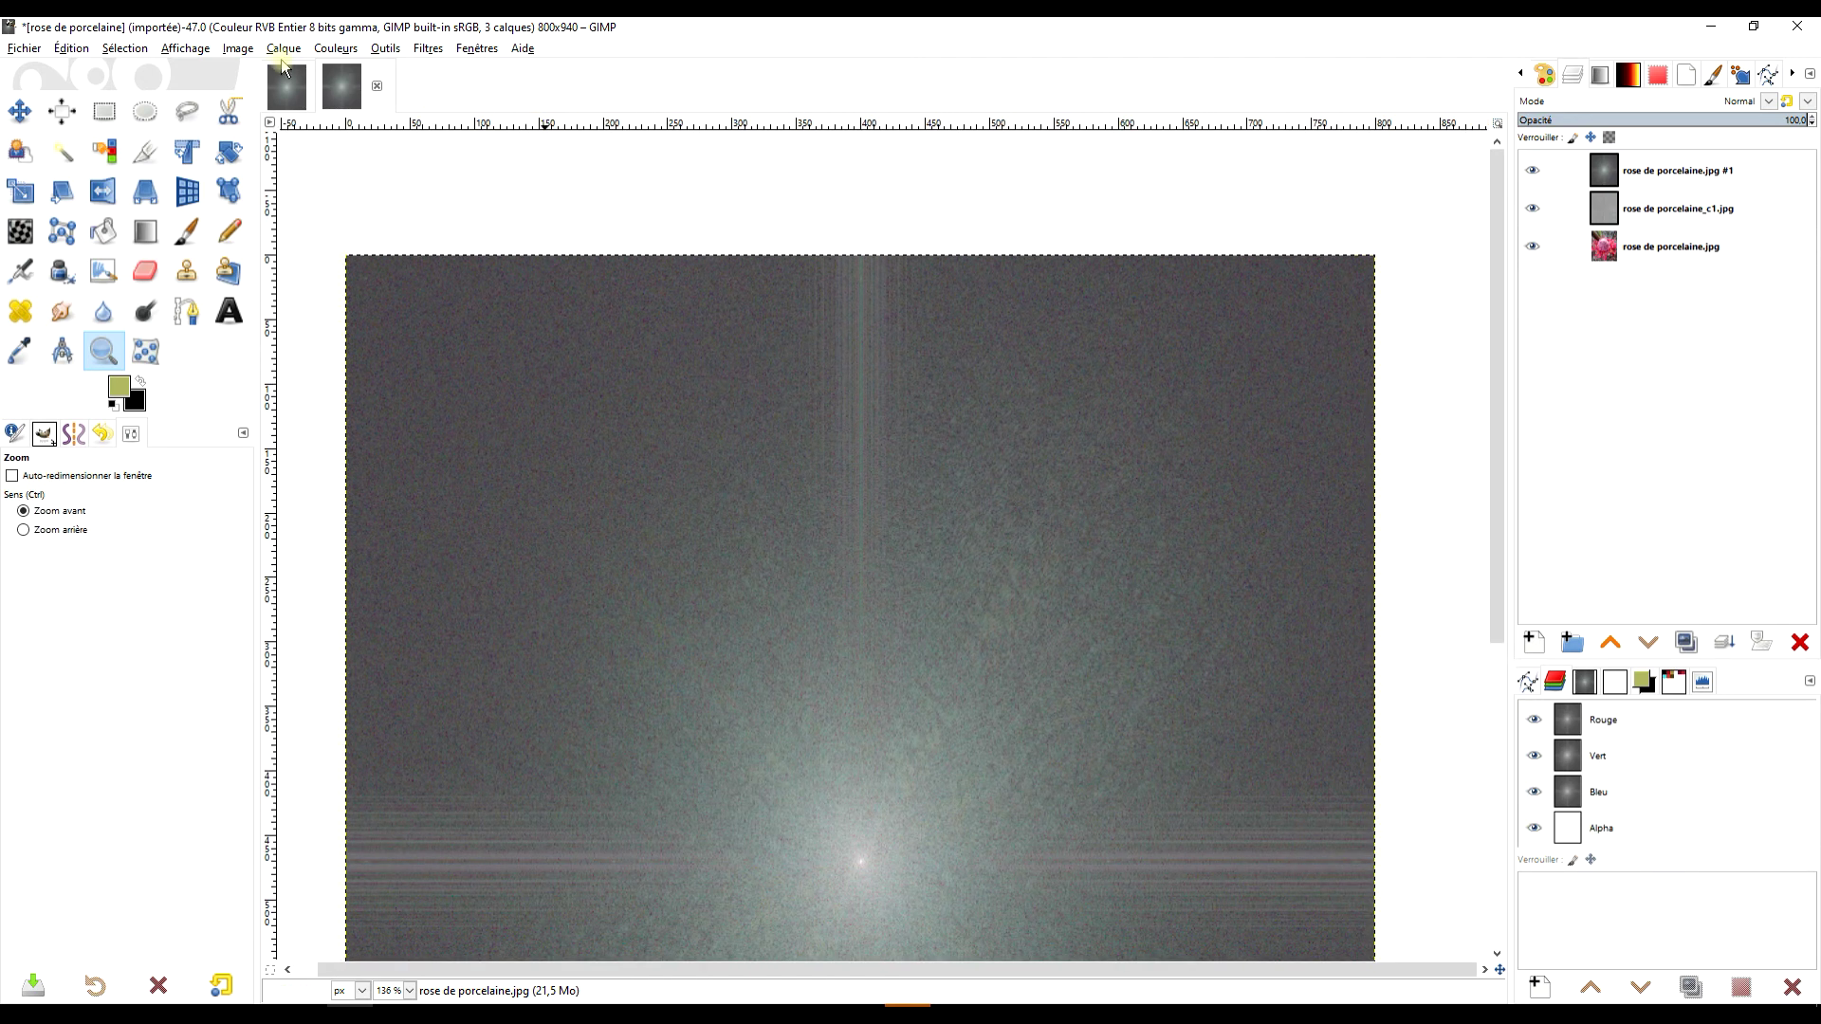
click(289, 81)
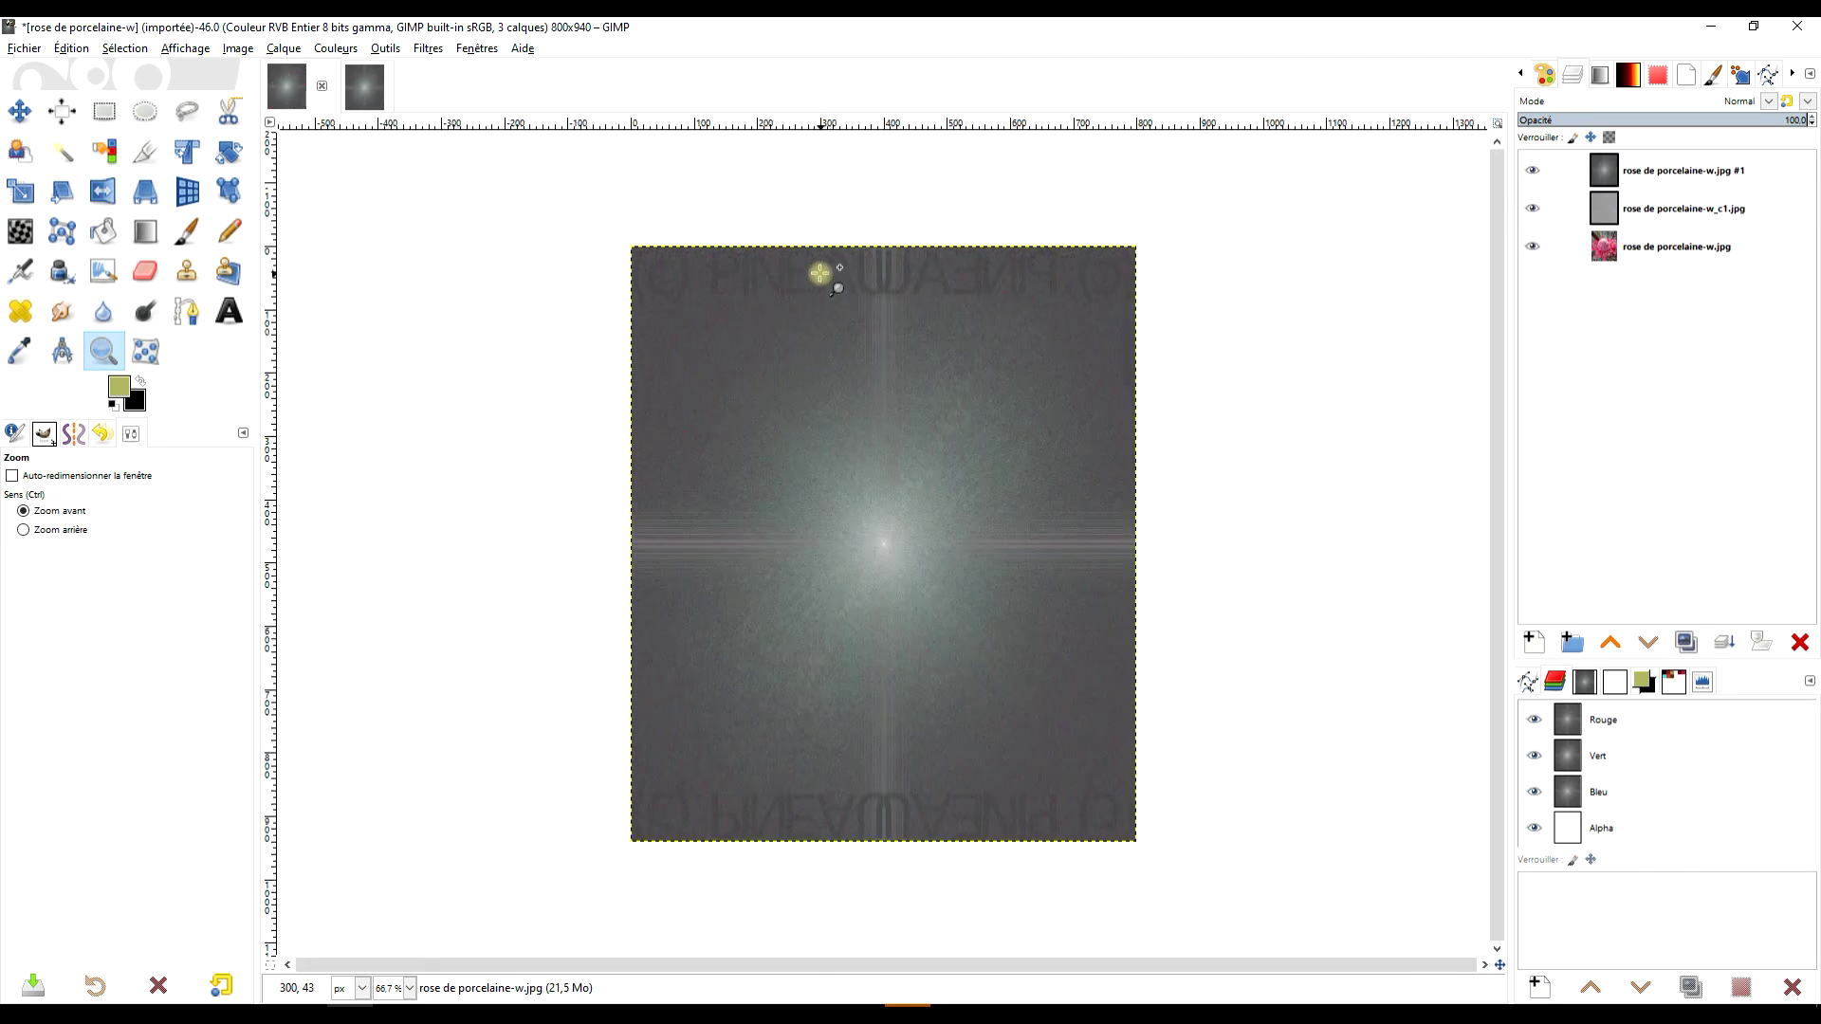
Step: Delete the two Fourier analysis layers from the watermarked image, leaving only the photo layer
click(1687, 176)
click(1802, 642)
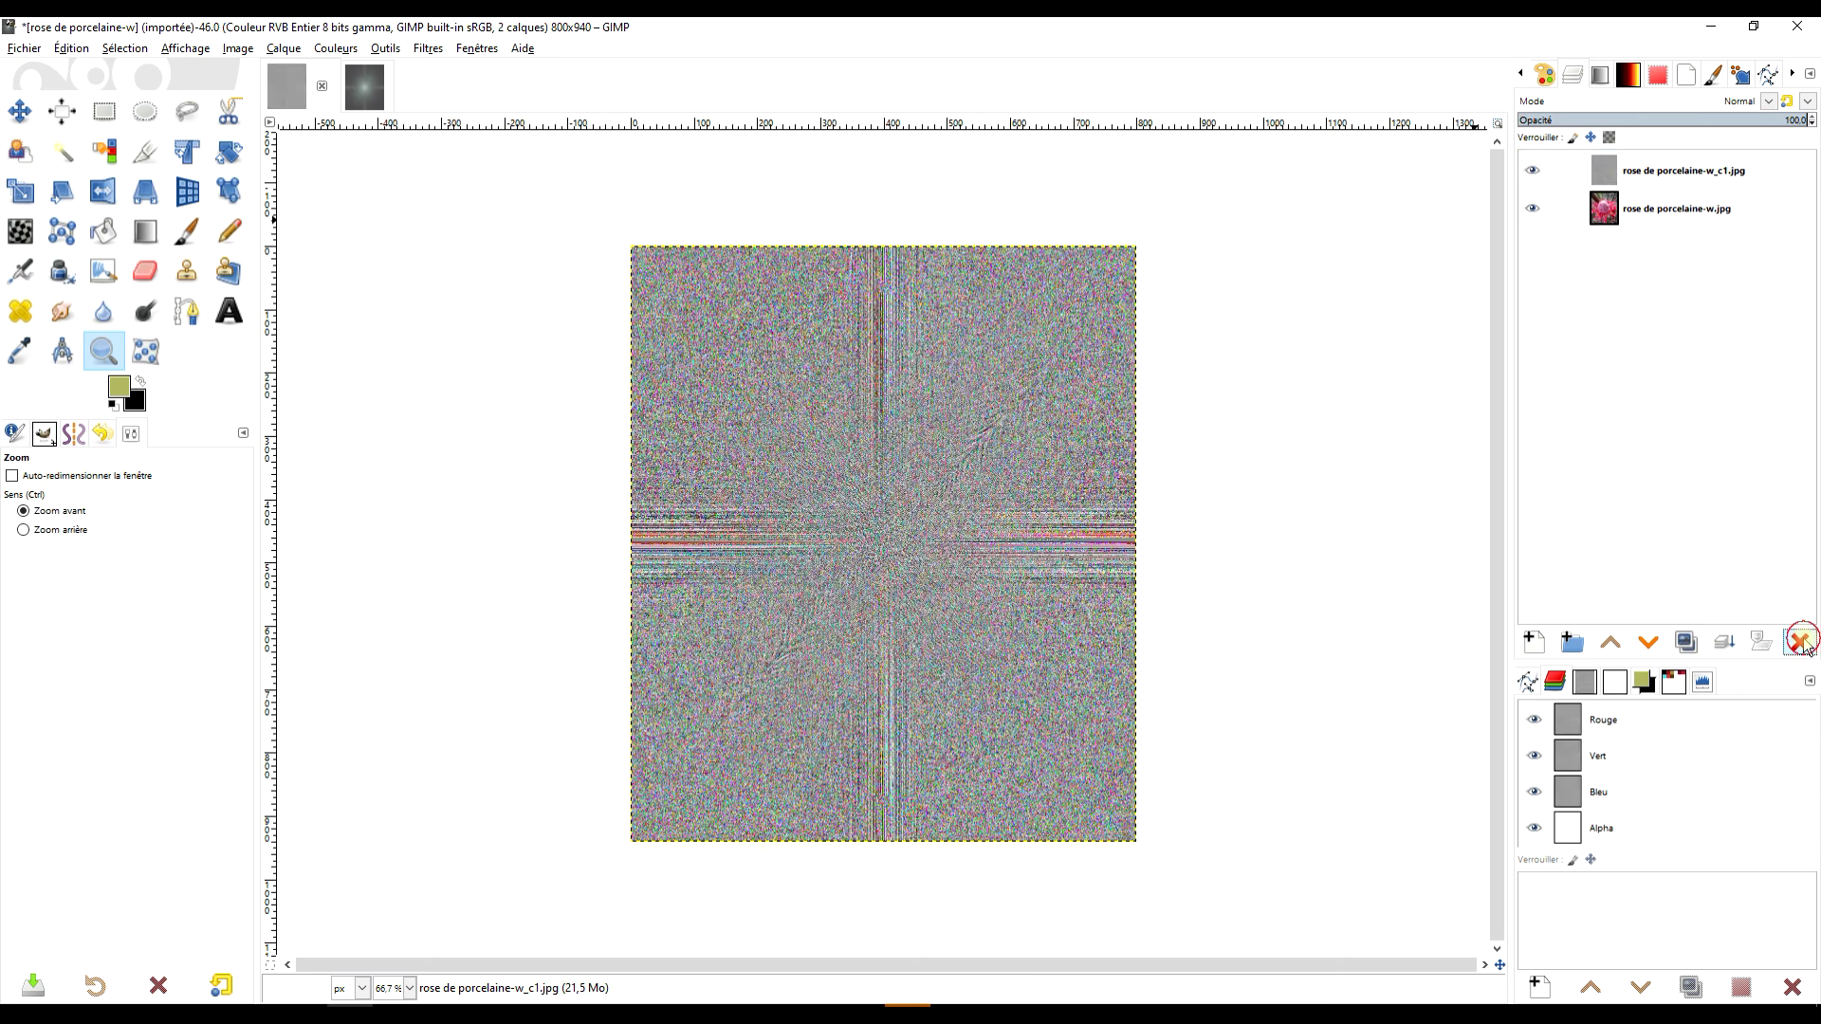
click(1802, 642)
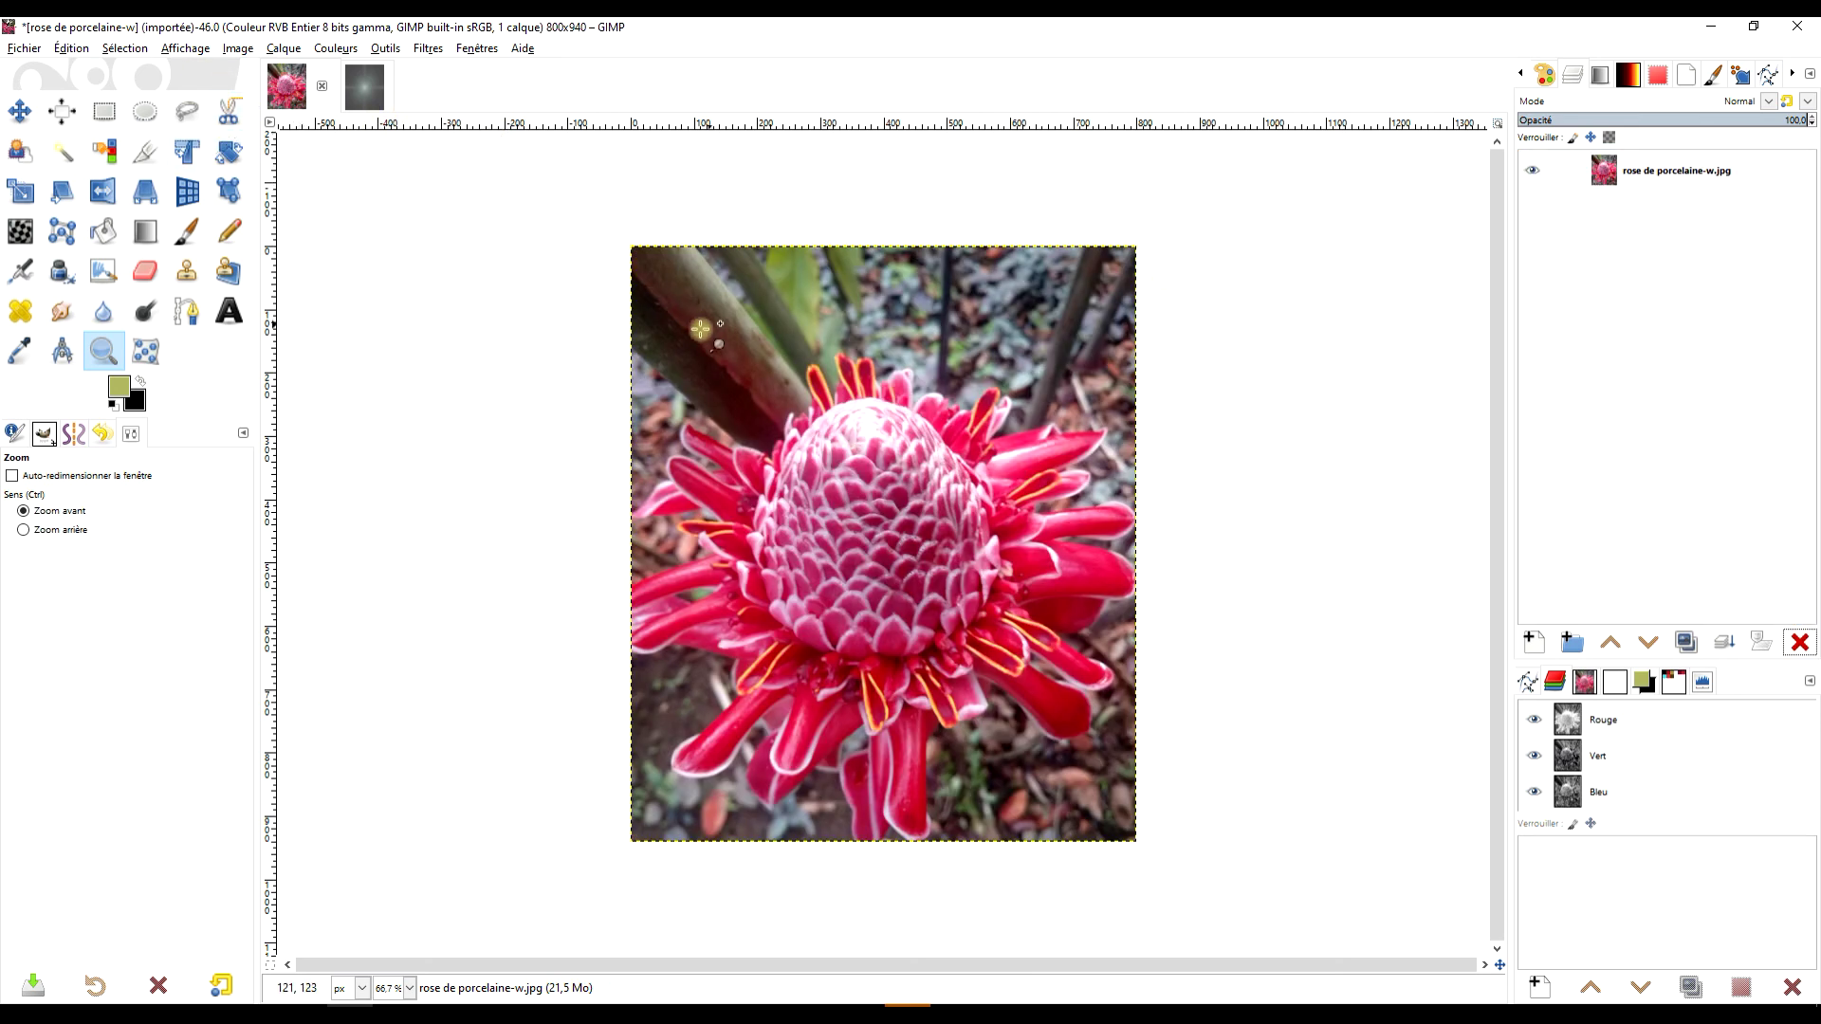
Step: Undo the deletion of the watermarked image's two analysis layers and select its topmost layer
key(ctrl+z)
key(ctrl+z)
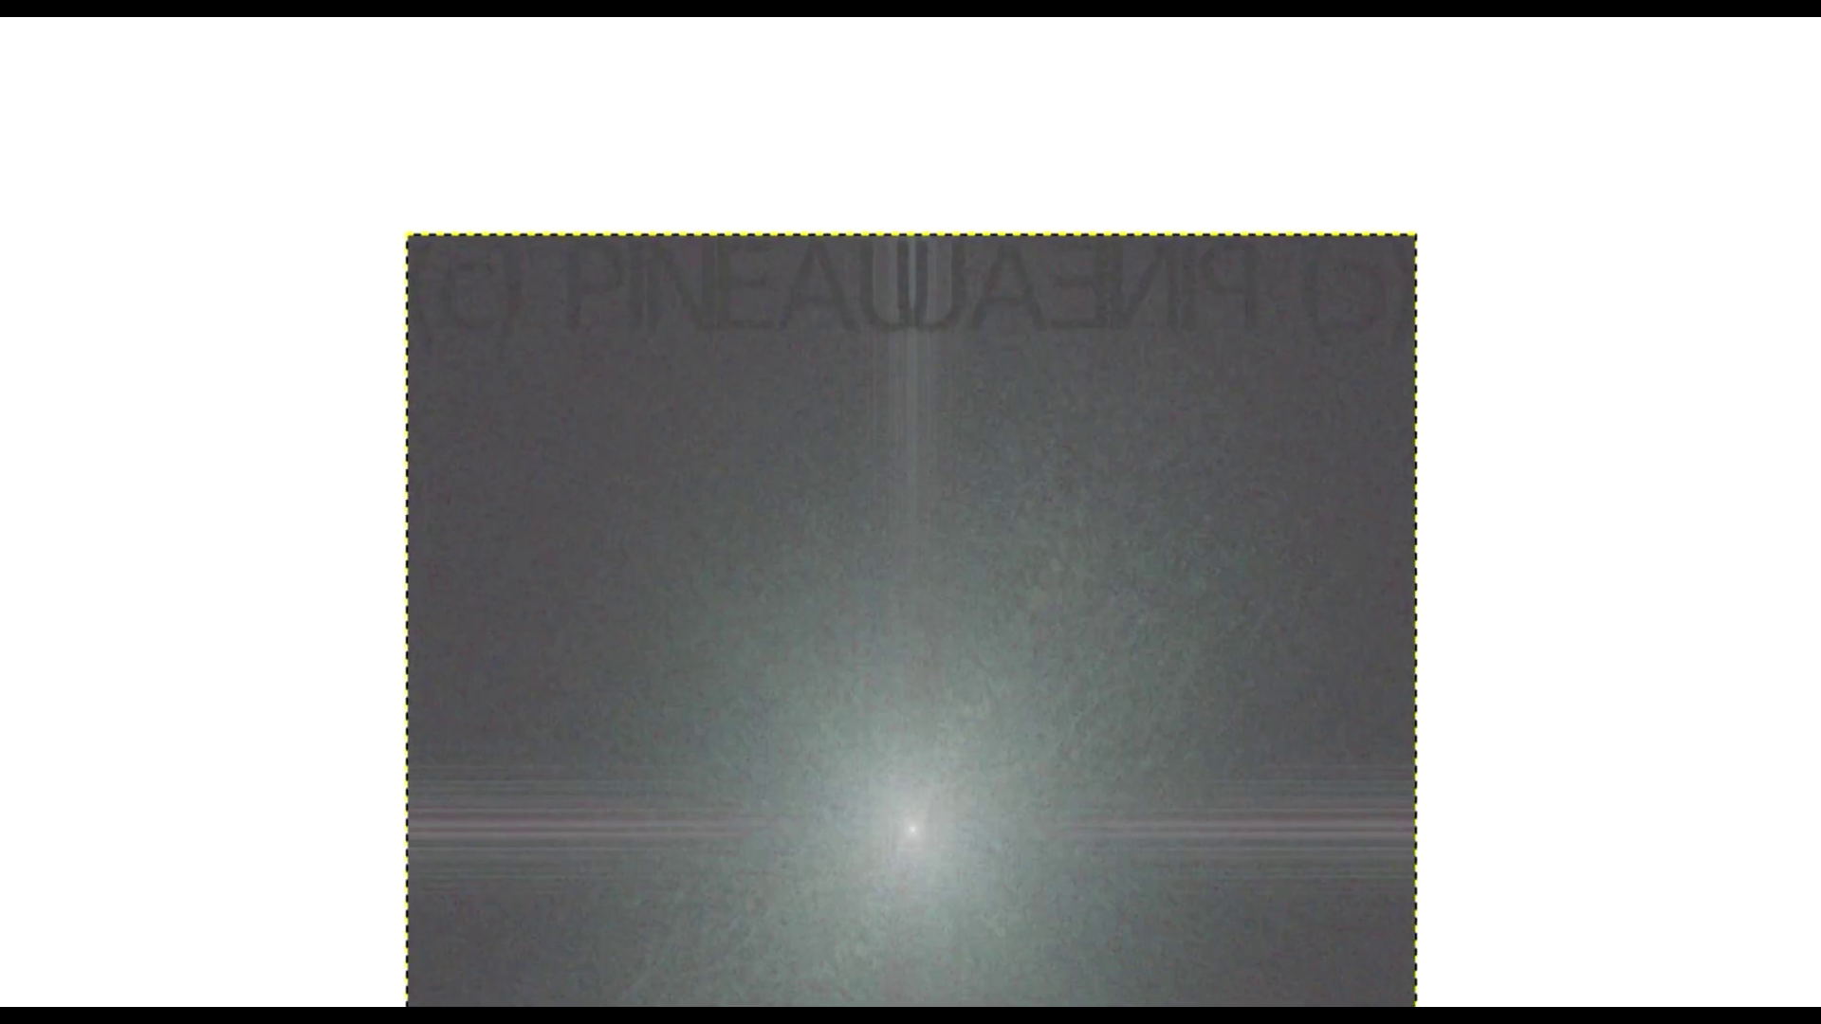
key(ctrl+z)
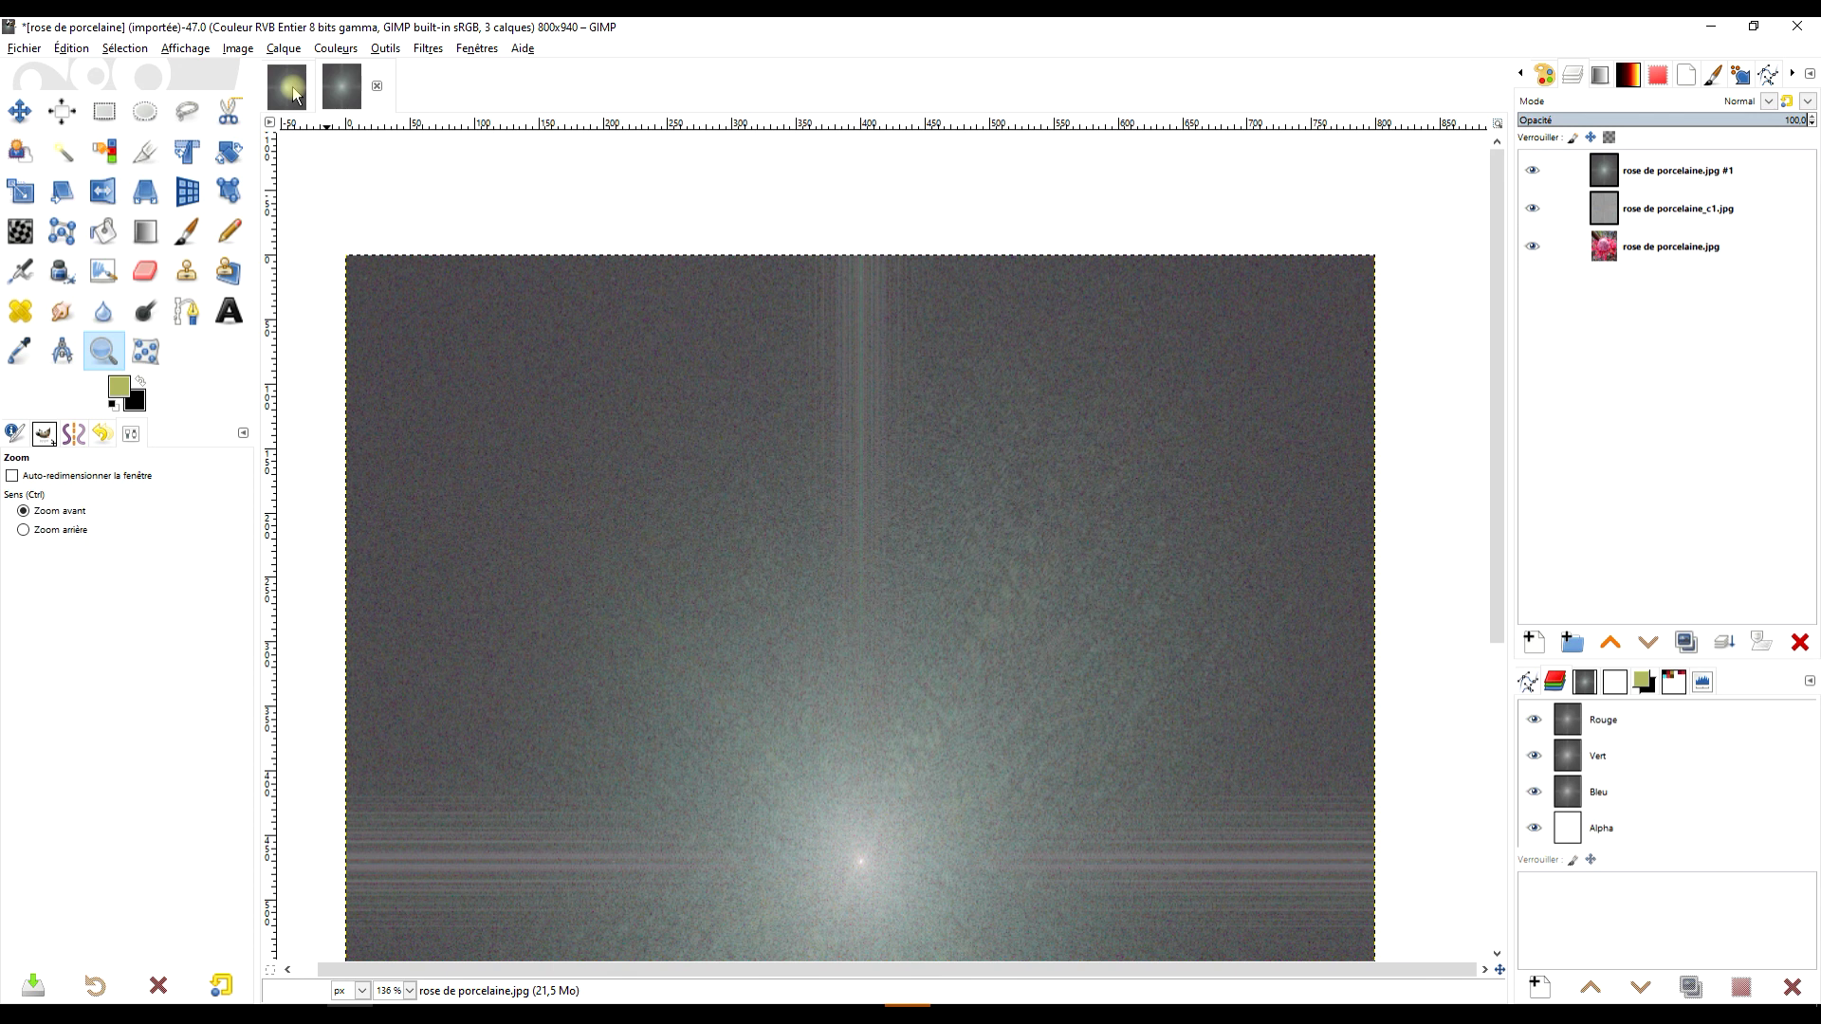
key(ctrl+z)
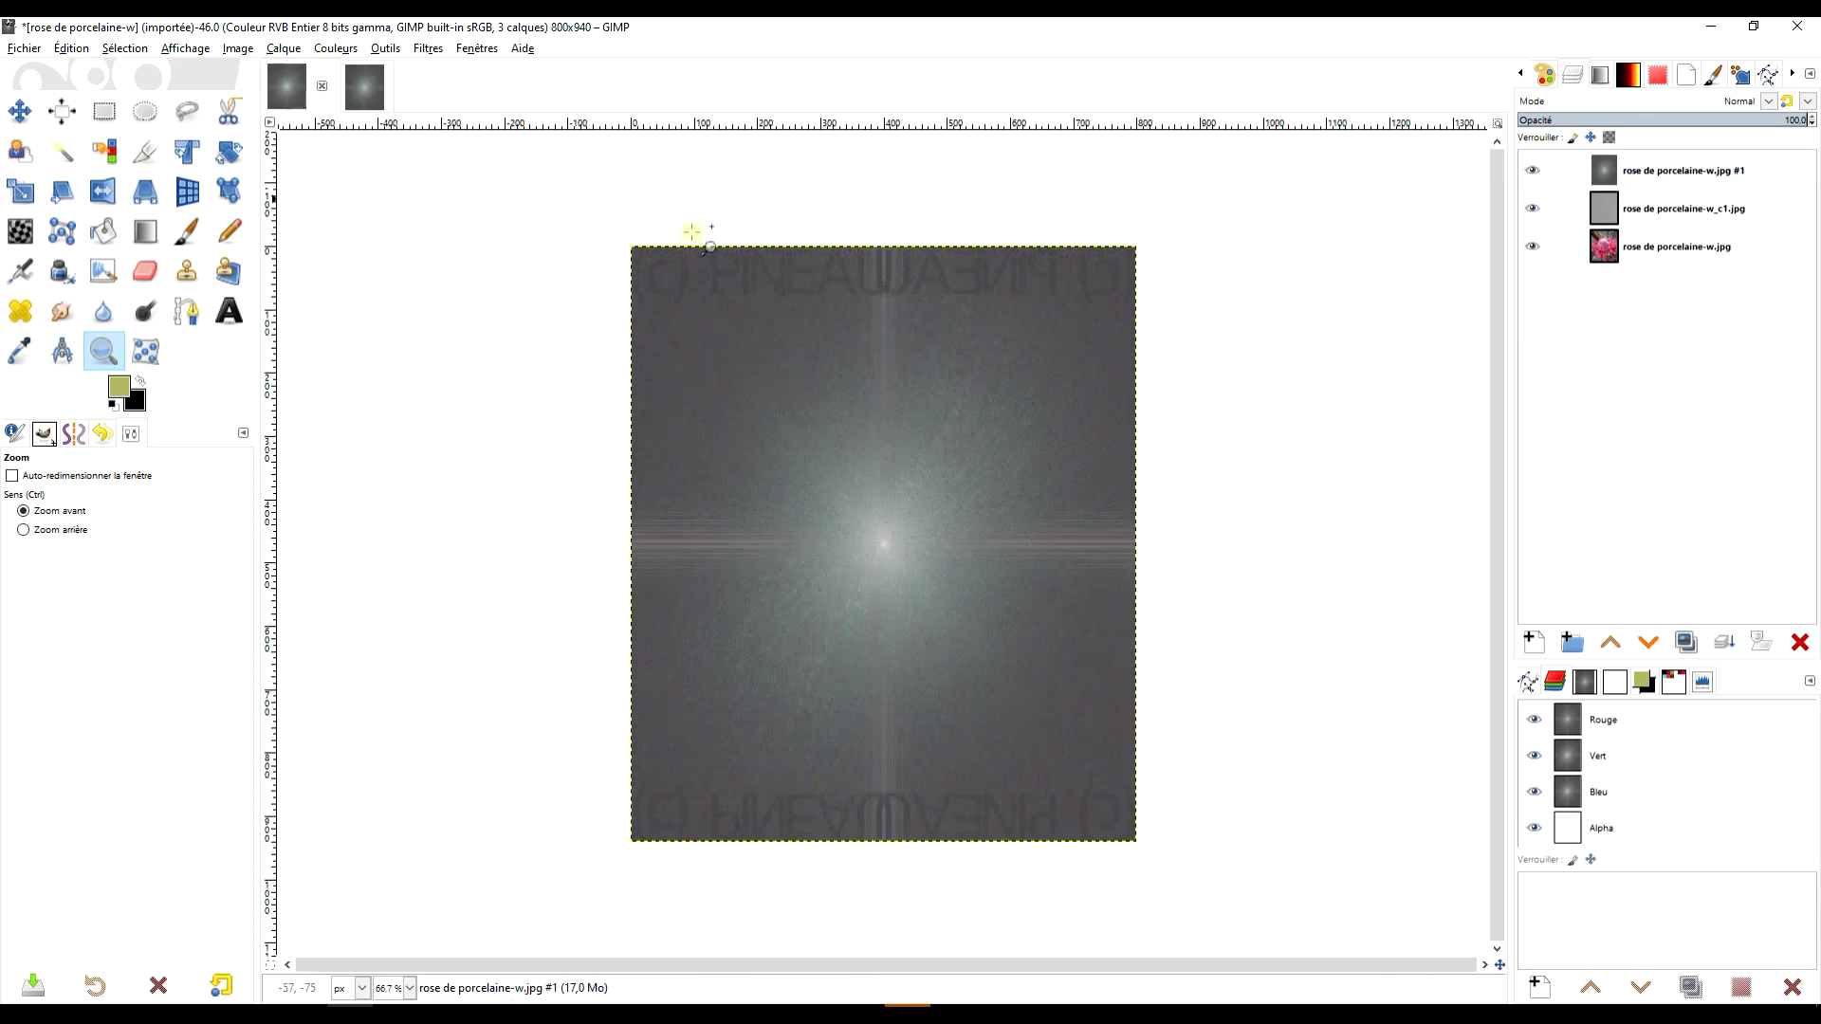
click(1698, 172)
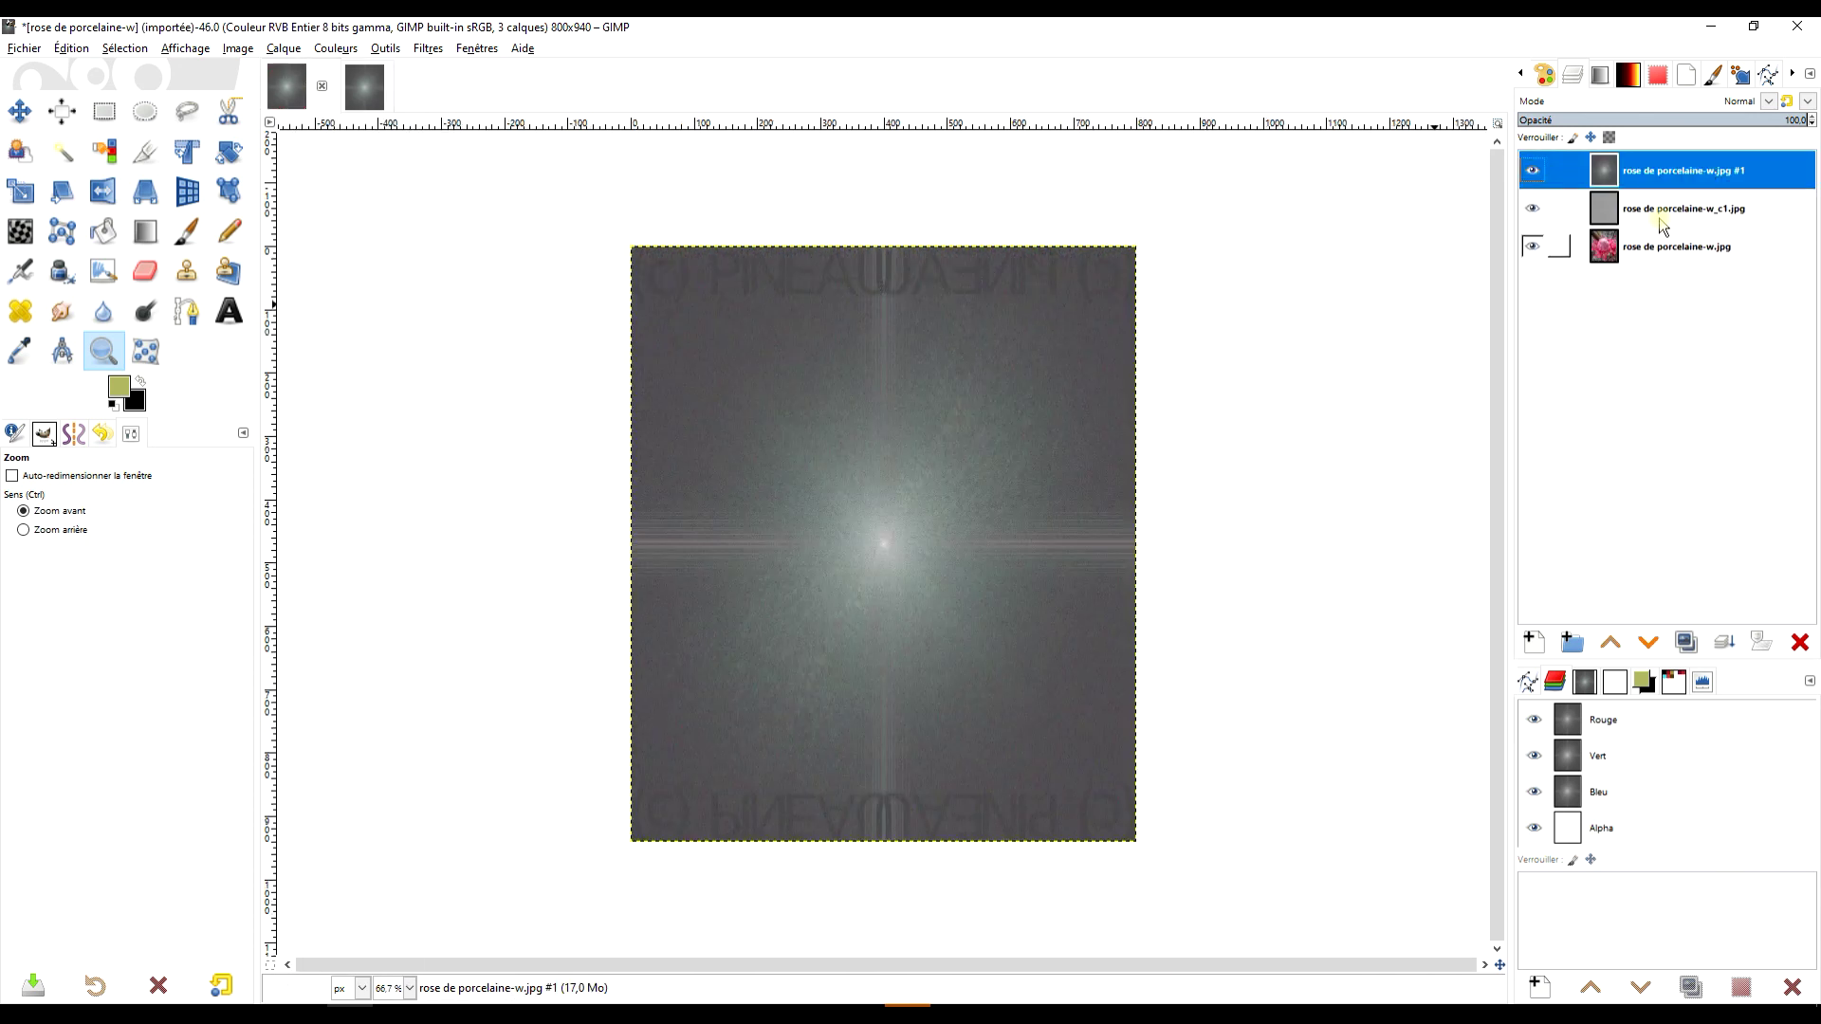